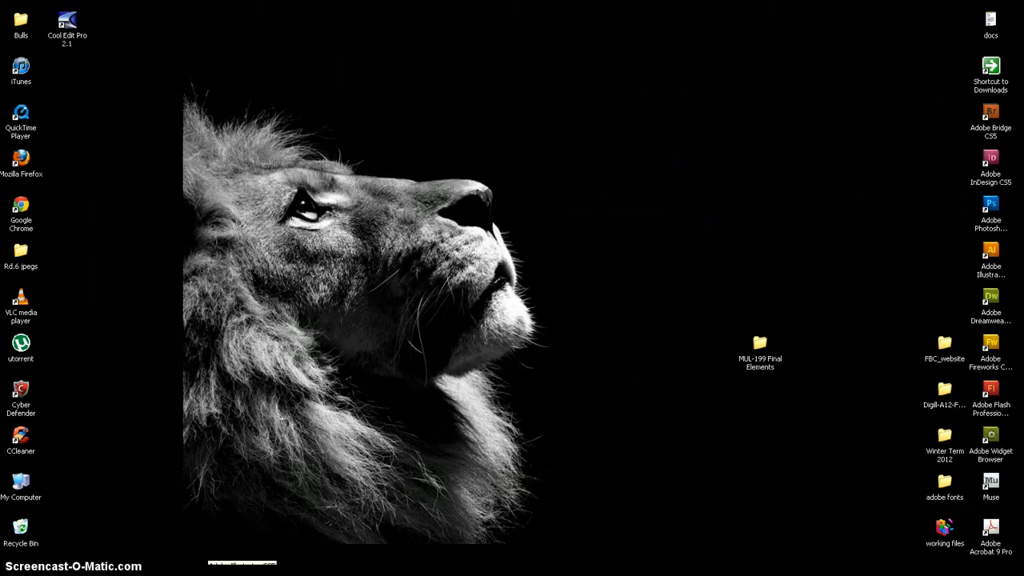
Switch to Adobe Illustrator and start a new document named SOLO, keeping the advanced settings shown
{"action": "left_click", "coordinate": [209, 571]}
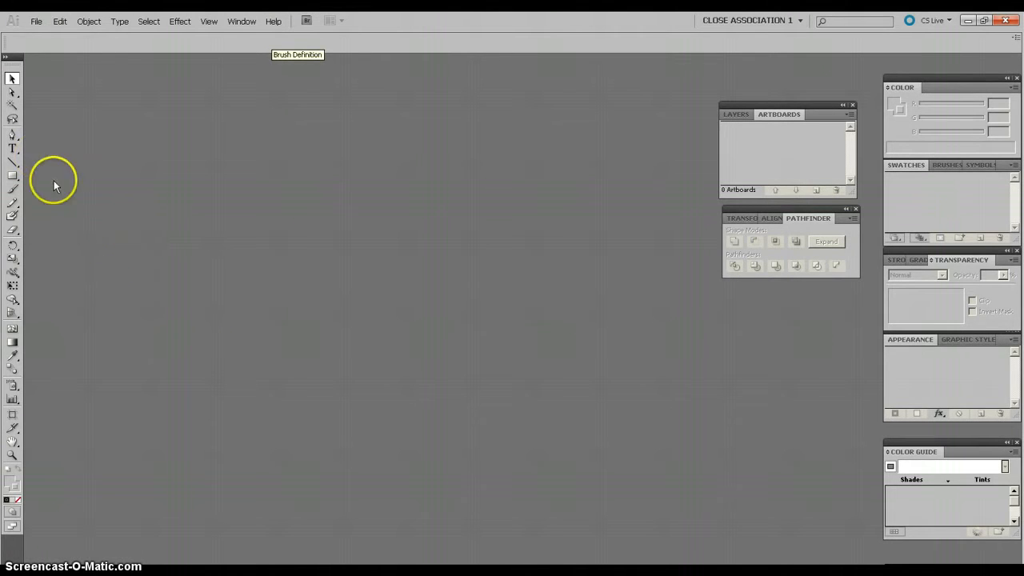
{"action": "left_click", "coordinate": [36, 22]}
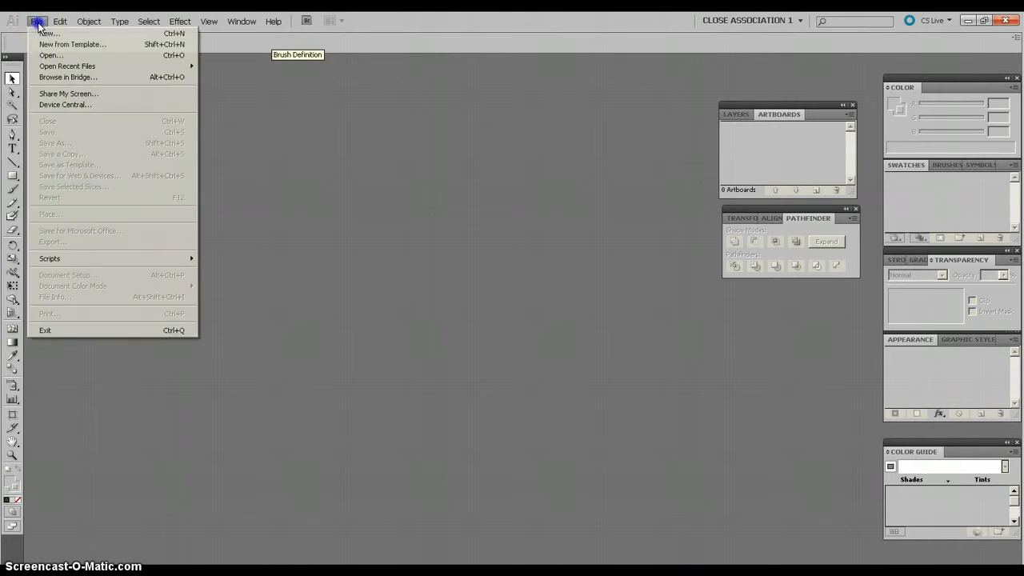
{"action": "left_click", "coordinate": [44, 34]}
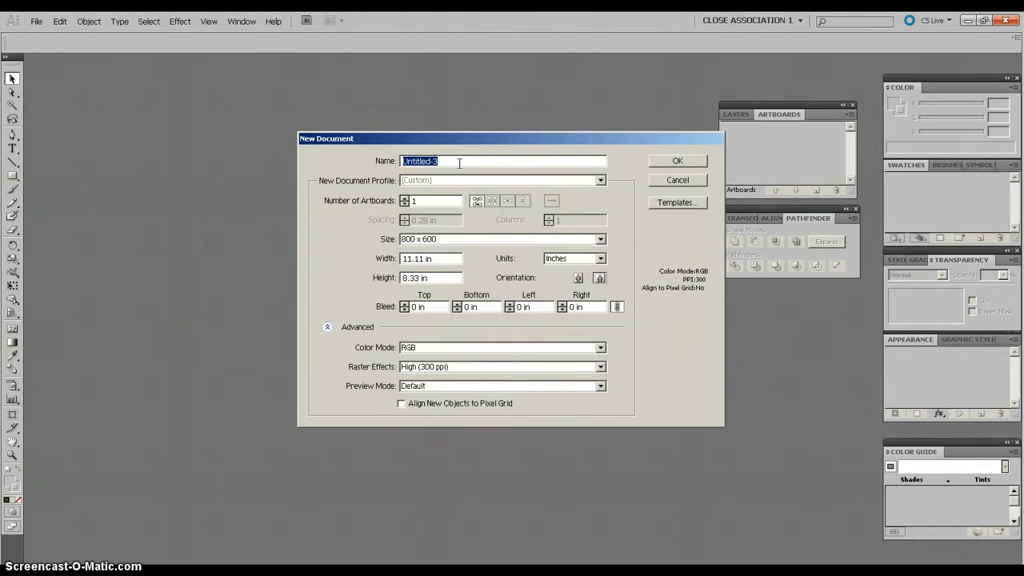
{"action": "type", "text": "SOLO"}
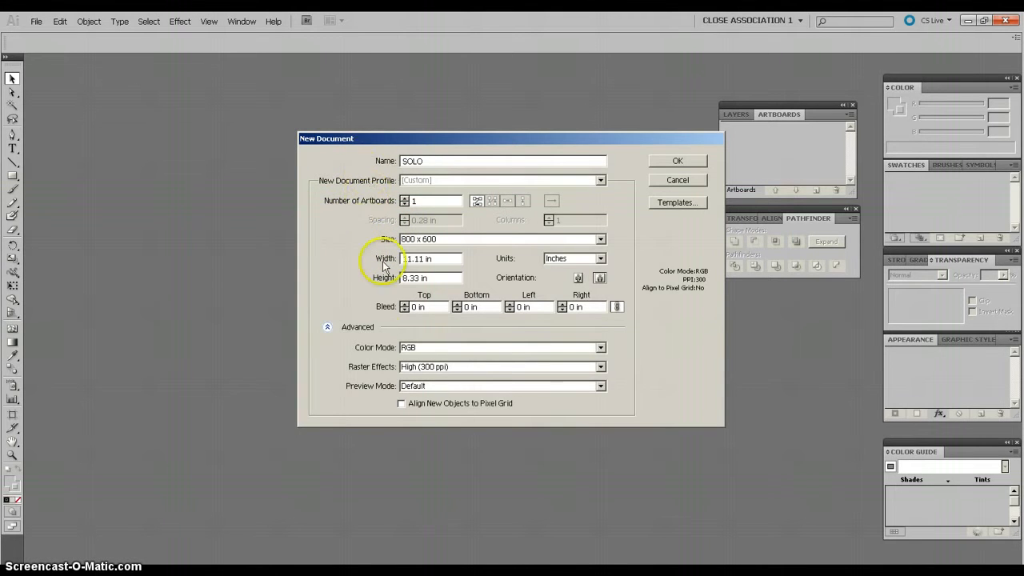
{"action": "left_click", "coordinate": [327, 330]}
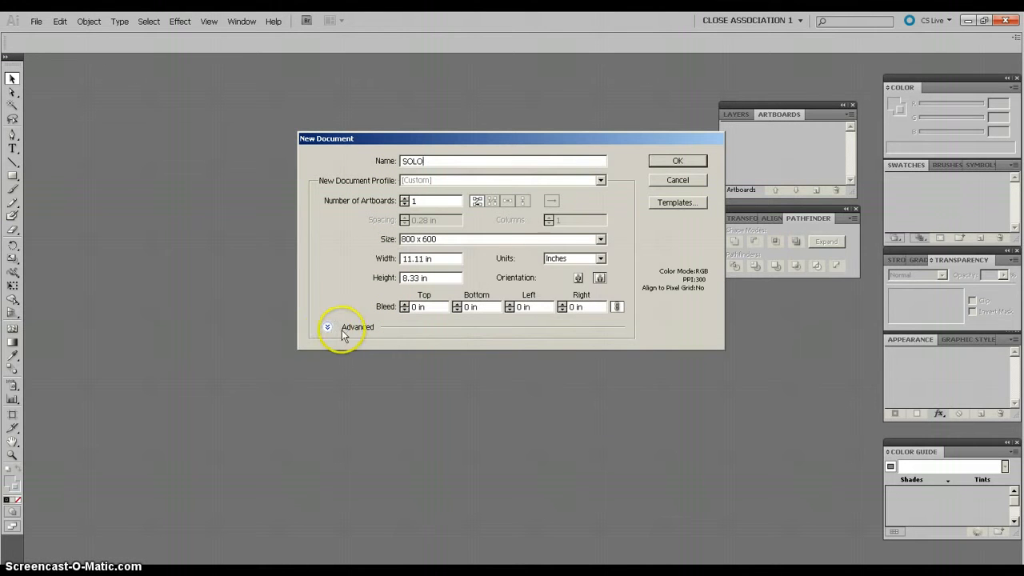
{"action": "left_click", "coordinate": [327, 329]}
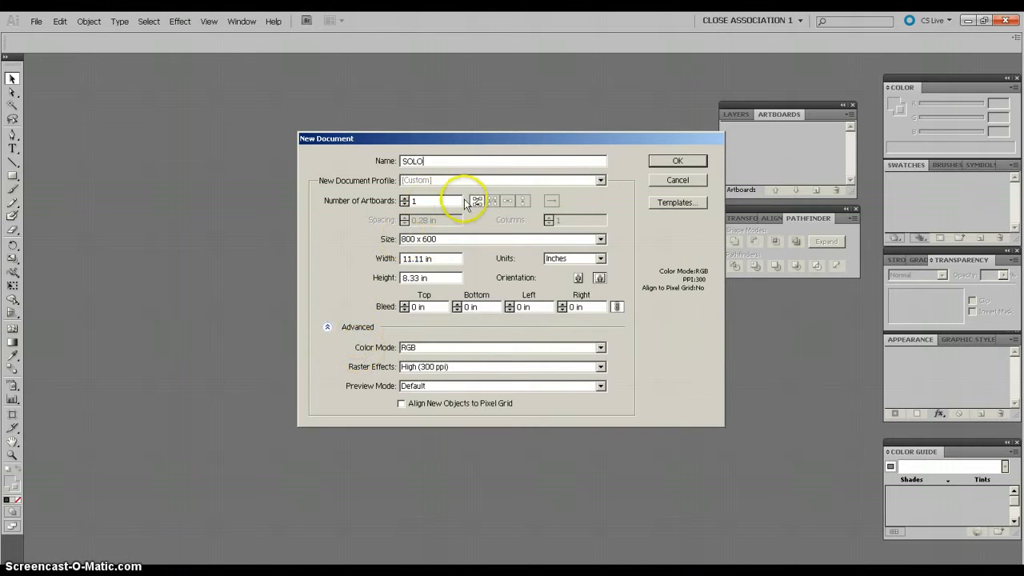
Set the new document's profile to Basic RGB and its units to inches
{"action": "left_click", "coordinate": [600, 181]}
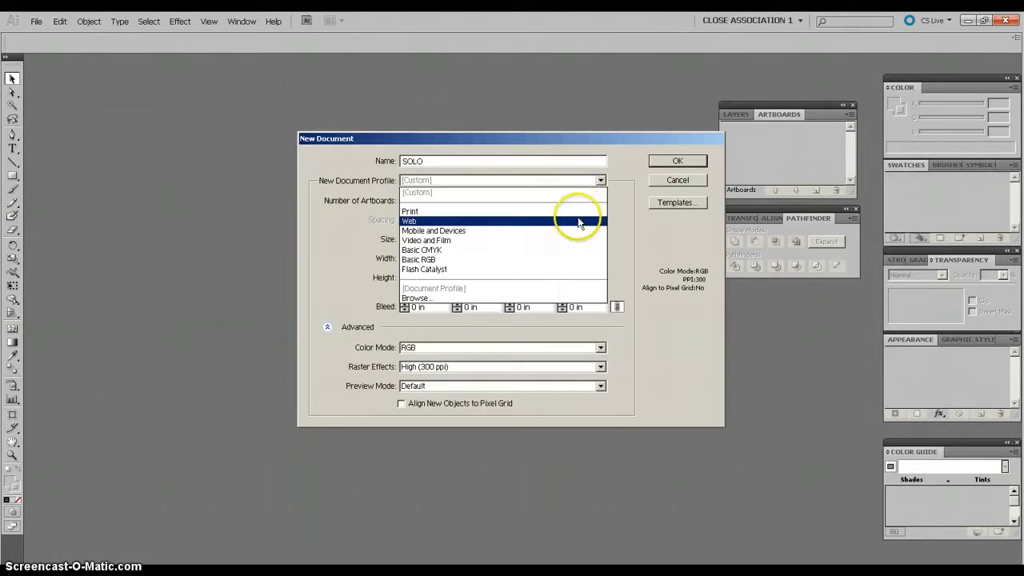
{"action": "left_click", "coordinate": [524, 266]}
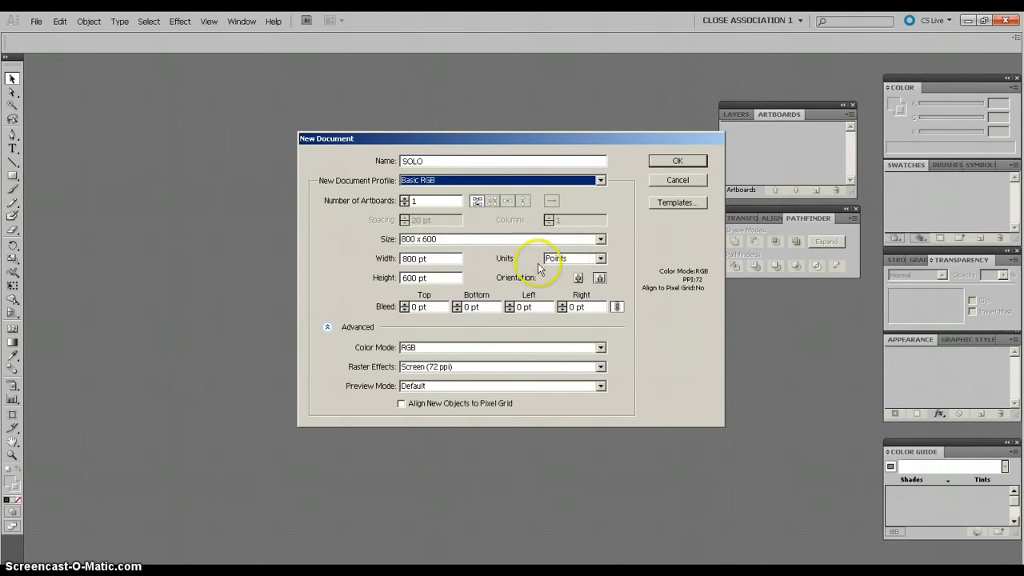
{"action": "left_click", "coordinate": [600, 259]}
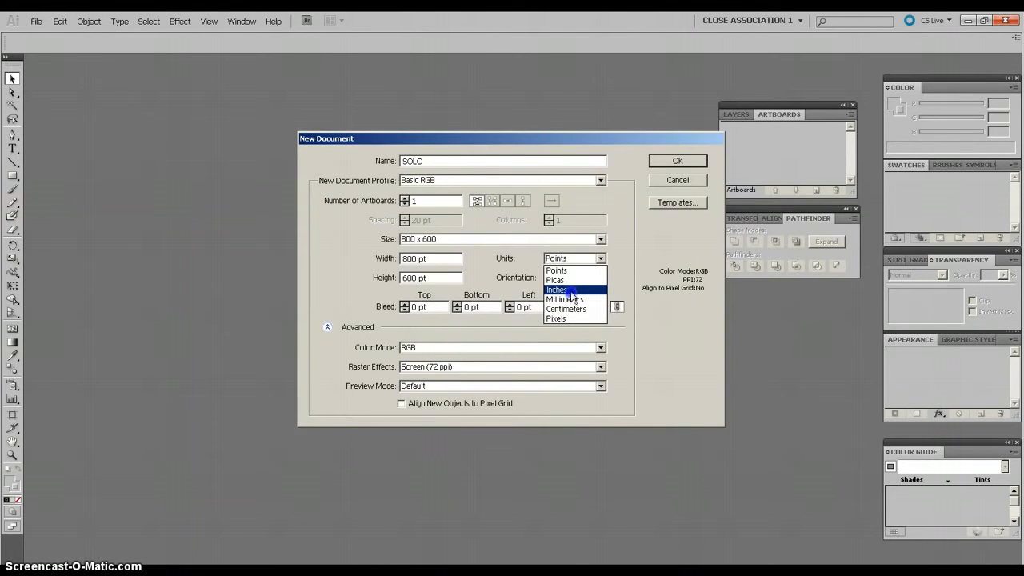
{"action": "left_click", "coordinate": [573, 291]}
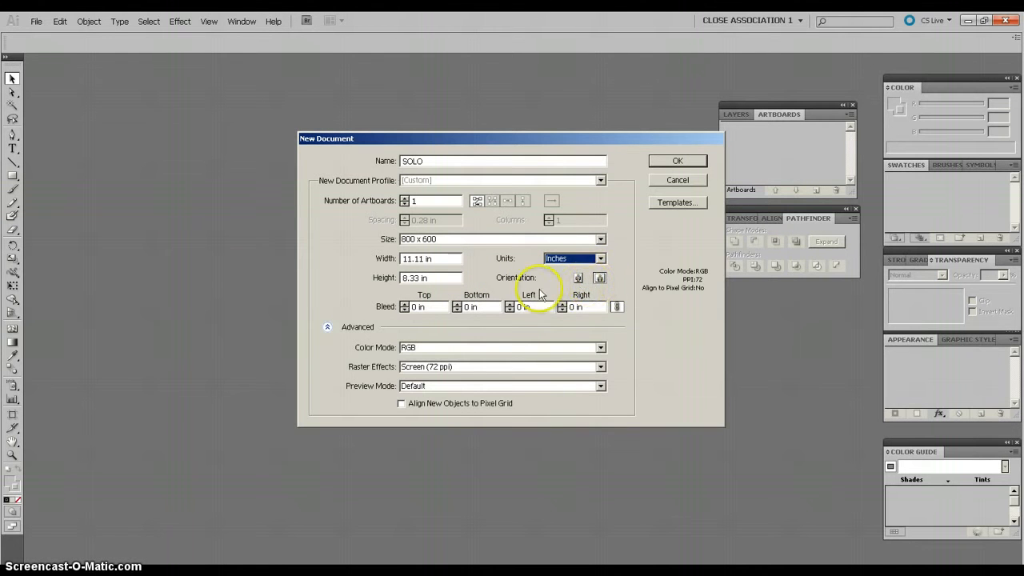
{"action": "left_click", "coordinate": [432, 257]}
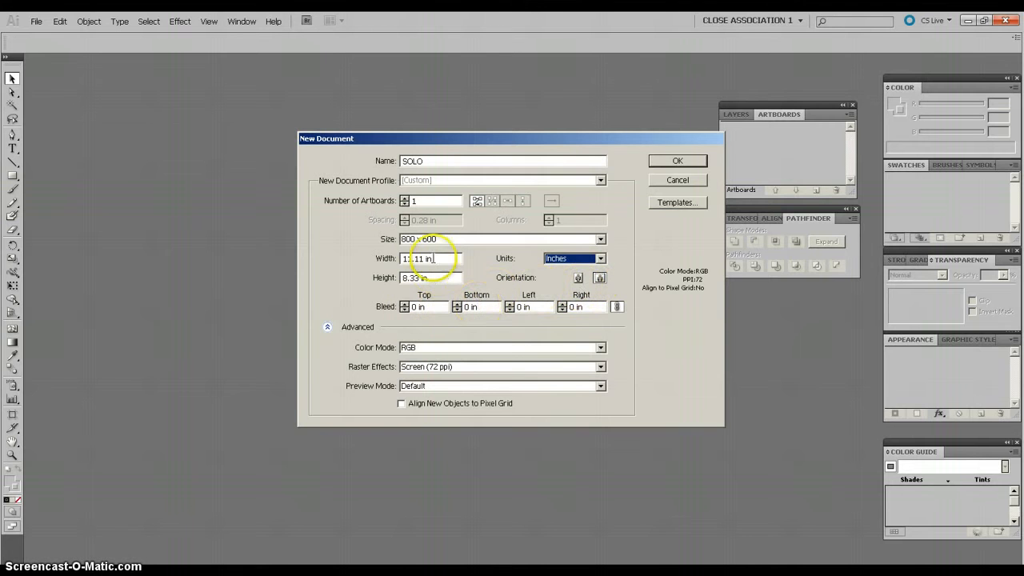
Set the number of artboards to 2 and raster effects to High (300 ppi), and create the document
{"action": "left_click", "coordinate": [405, 199]}
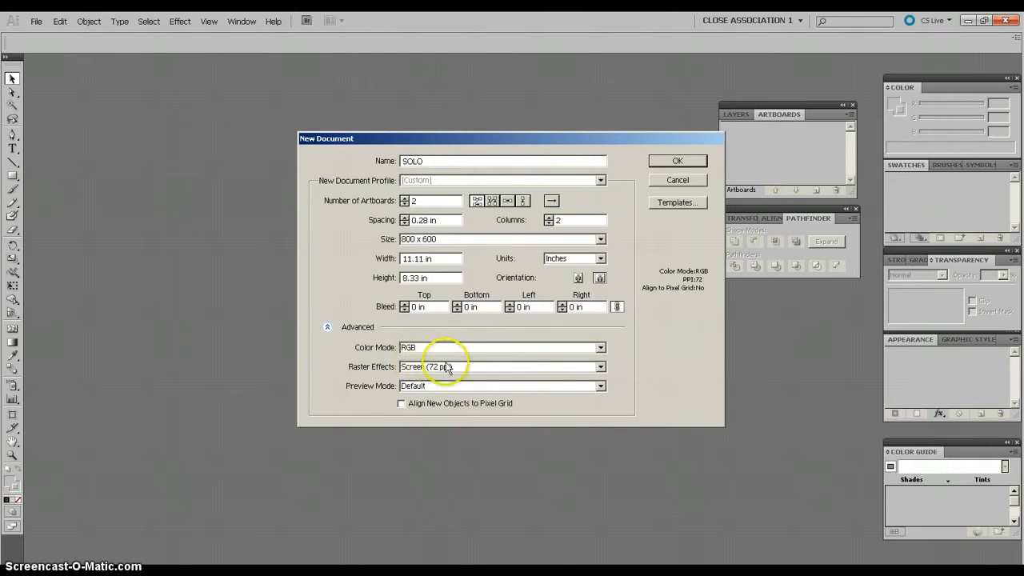
{"action": "left_click", "coordinate": [601, 366]}
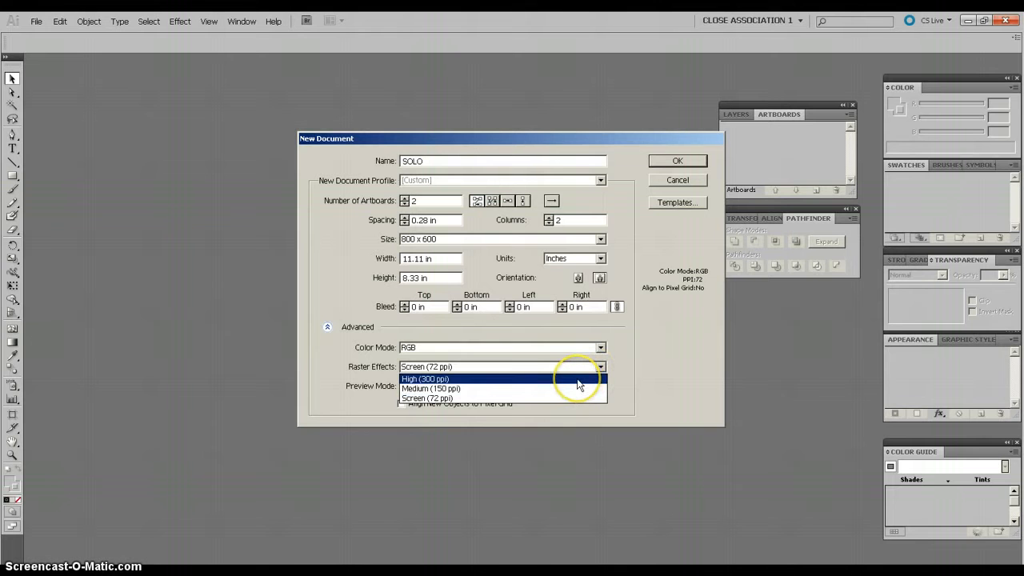
{"action": "left_click", "coordinate": [428, 378]}
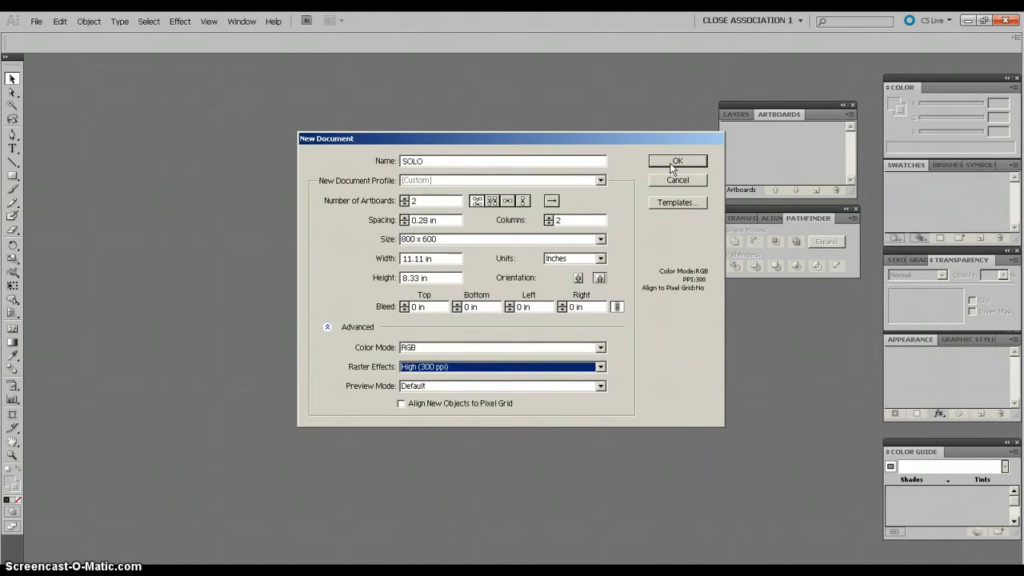
{"action": "left_click", "coordinate": [673, 164]}
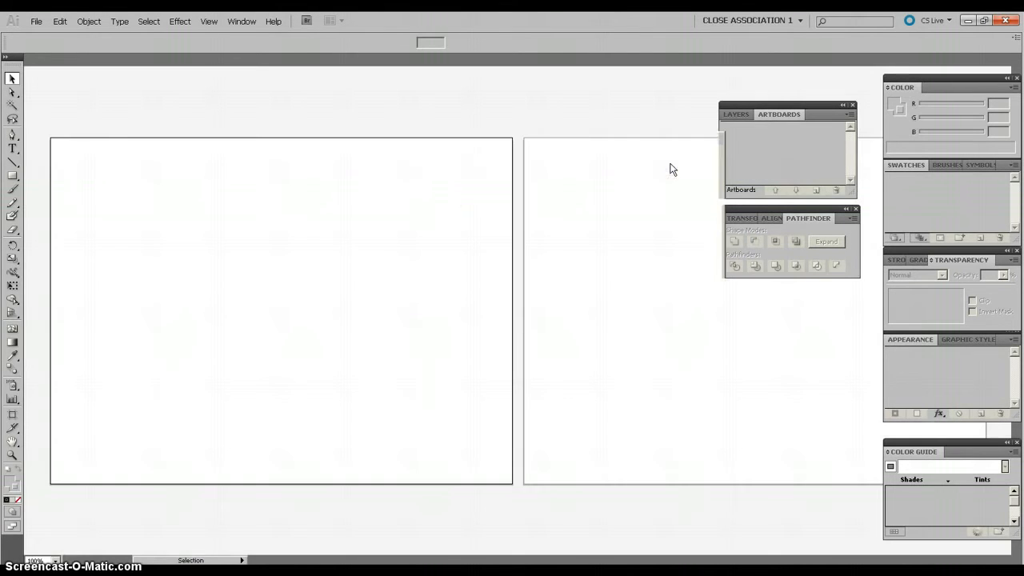
Zoom out to view both artboards and make each one active in turn
{"action": "key", "text": "ctrl+minus"}
{"action": "left_click", "coordinate": [607, 216]}
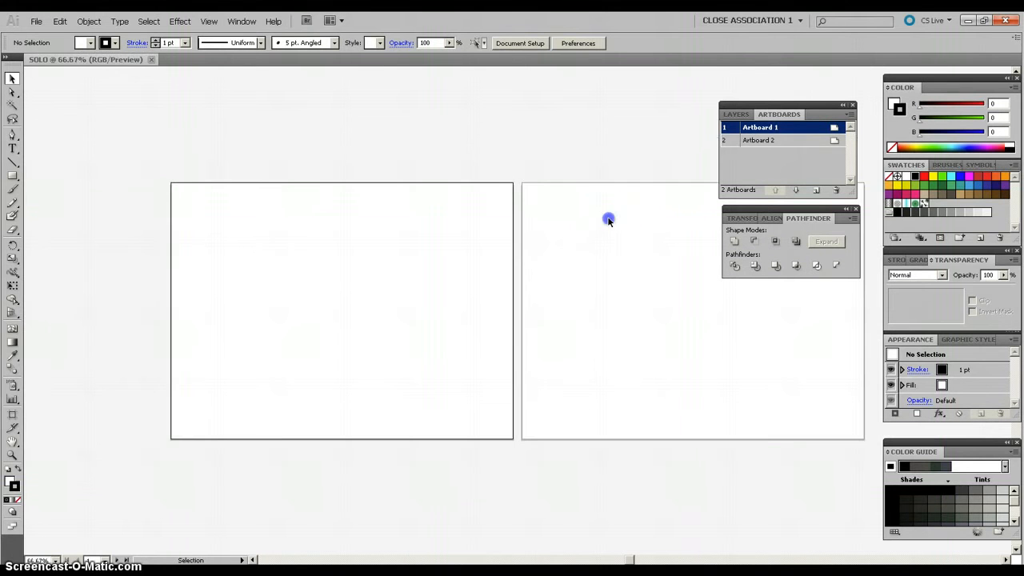
{"action": "left_click", "coordinate": [469, 222]}
{"action": "left_click", "coordinate": [544, 215]}
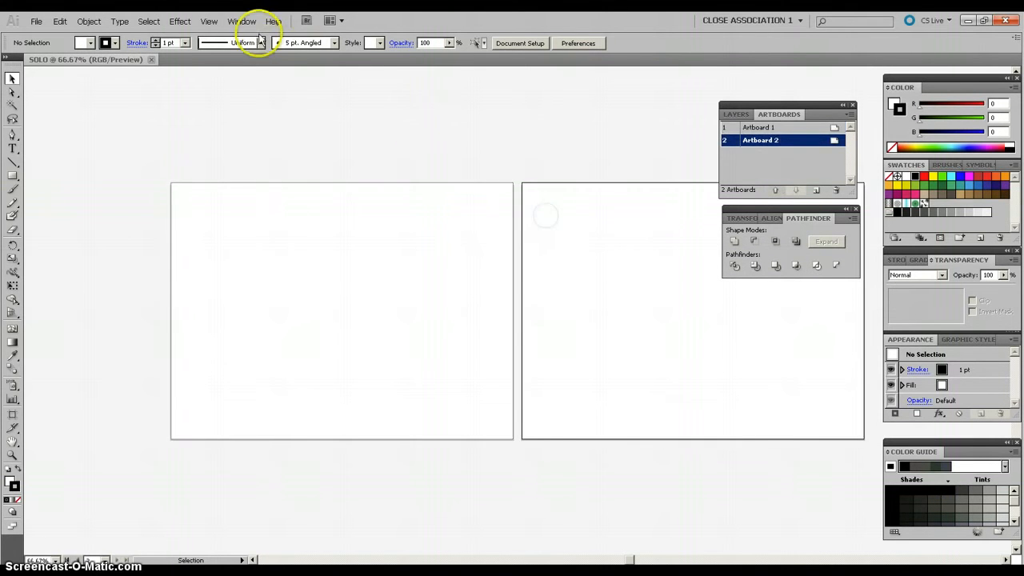
Show the rulers in the SOLO document and make the first artboard active
{"action": "left_click", "coordinate": [237, 22]}
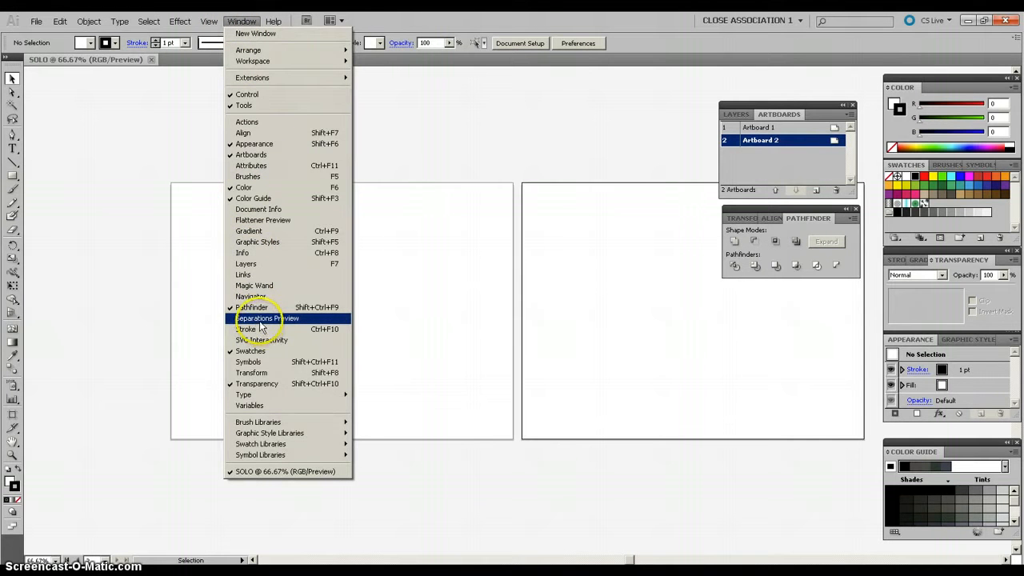
{"action": "mouse_move", "coordinate": [209, 21]}
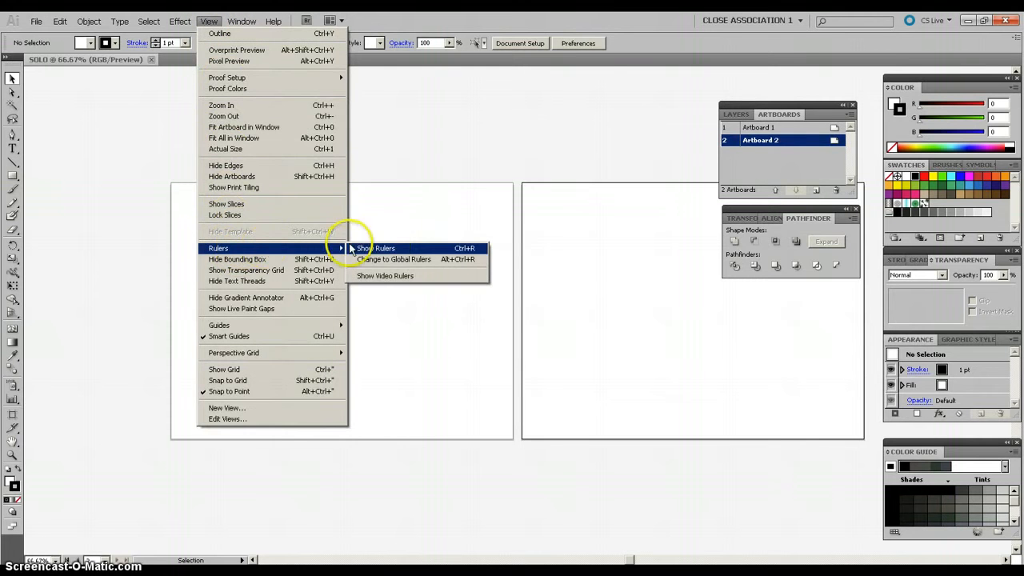
{"action": "left_click", "coordinate": [384, 248]}
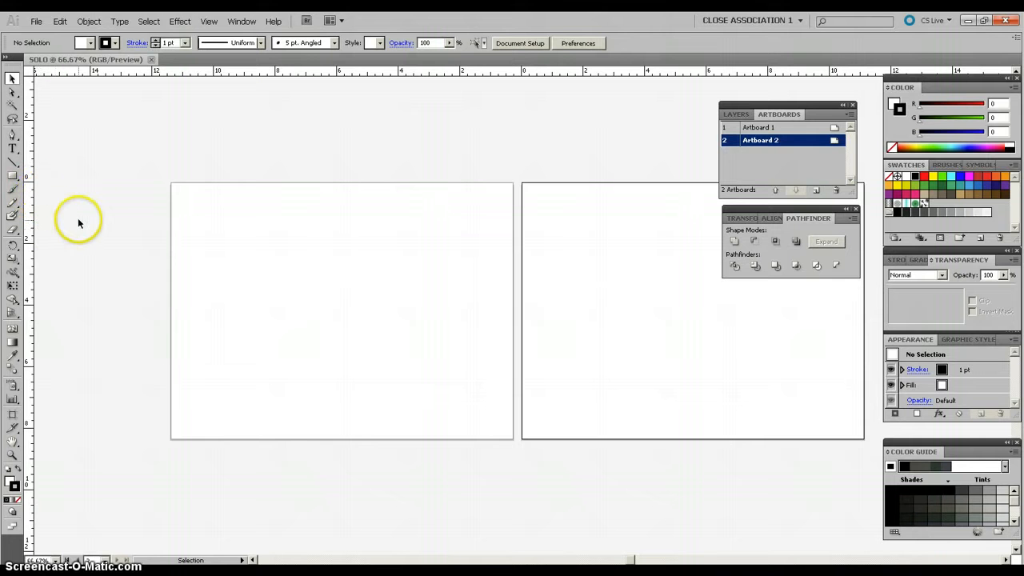
{"action": "left_click", "coordinate": [215, 236]}
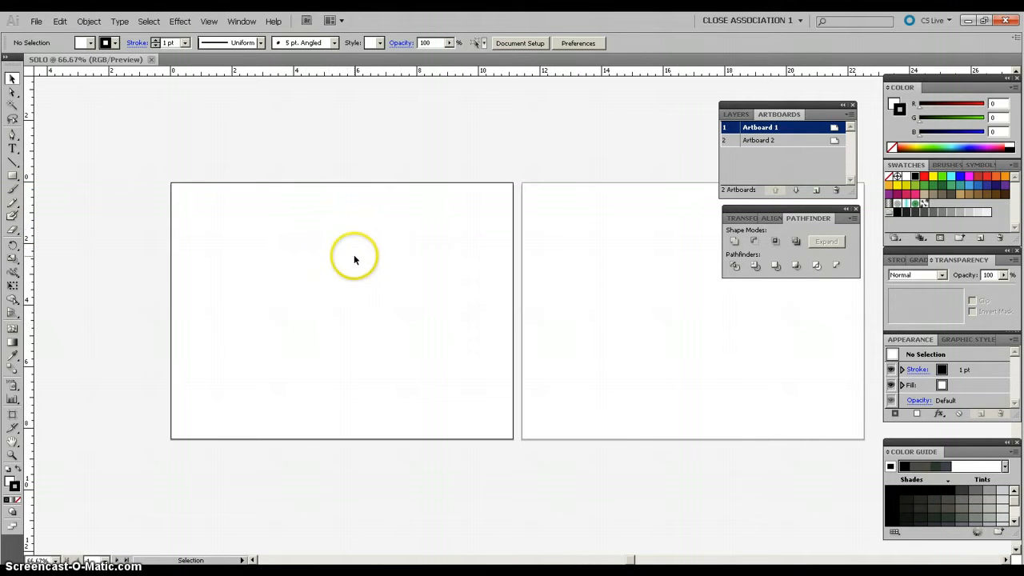
Open the "flockofbirds [Converted]" file from the vectors folder
{"action": "left_click", "coordinate": [36, 22]}
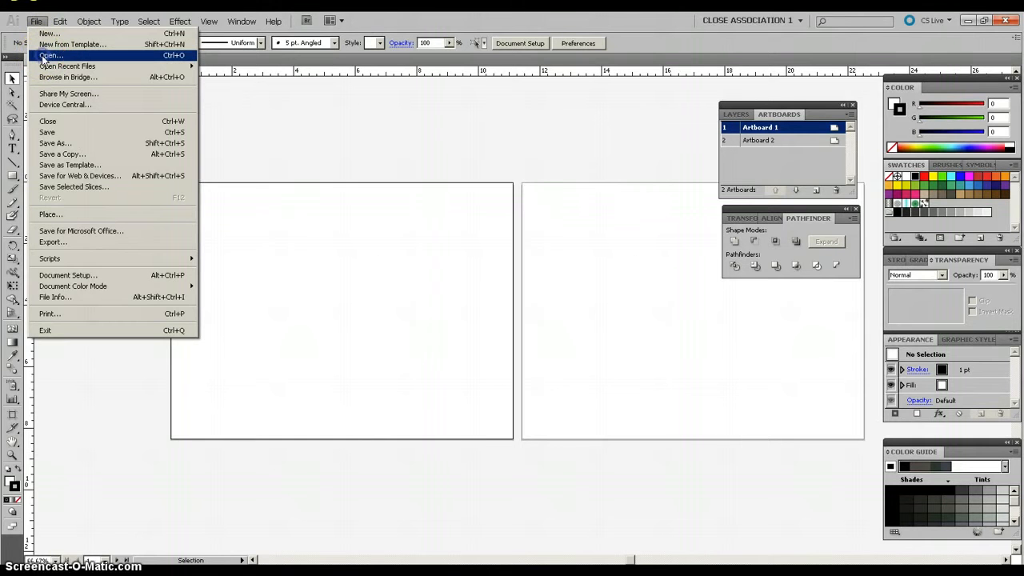
{"action": "left_click", "coordinate": [44, 56]}
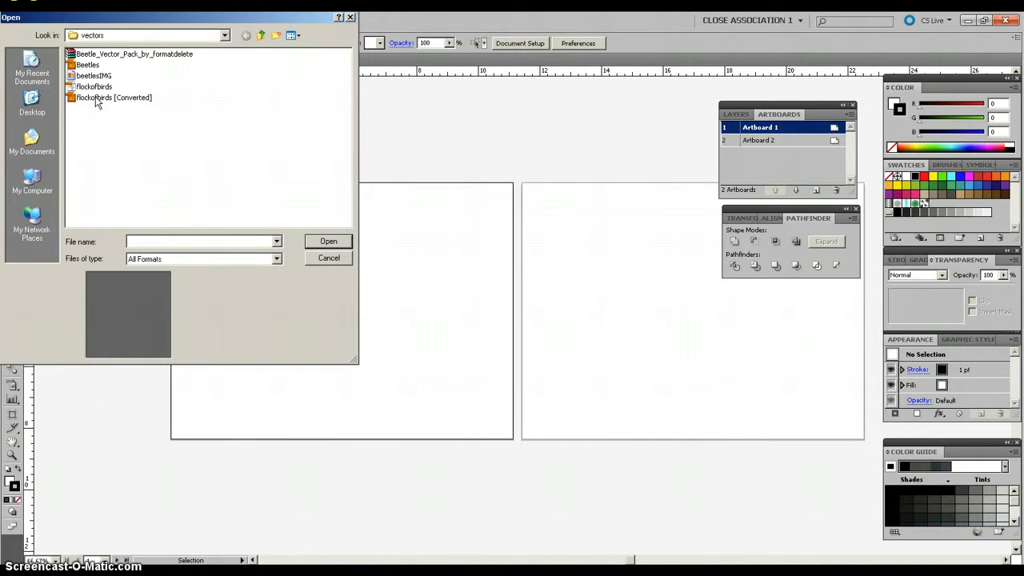
{"action": "double_click", "coordinate": [96, 98]}
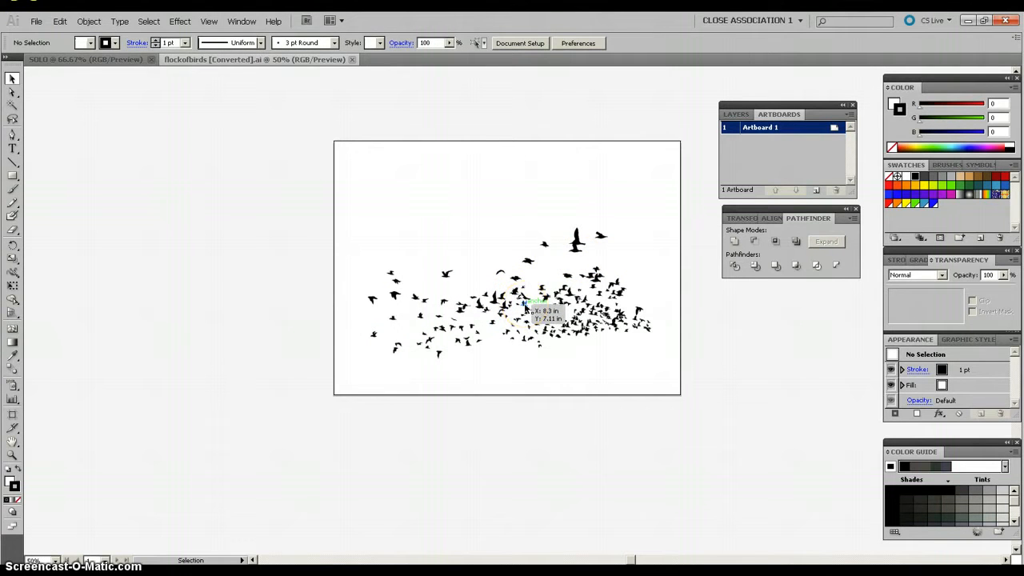
Ungroup the flock of birds into separate bird shapes and clear the selection
{"action": "left_click", "coordinate": [572, 297]}
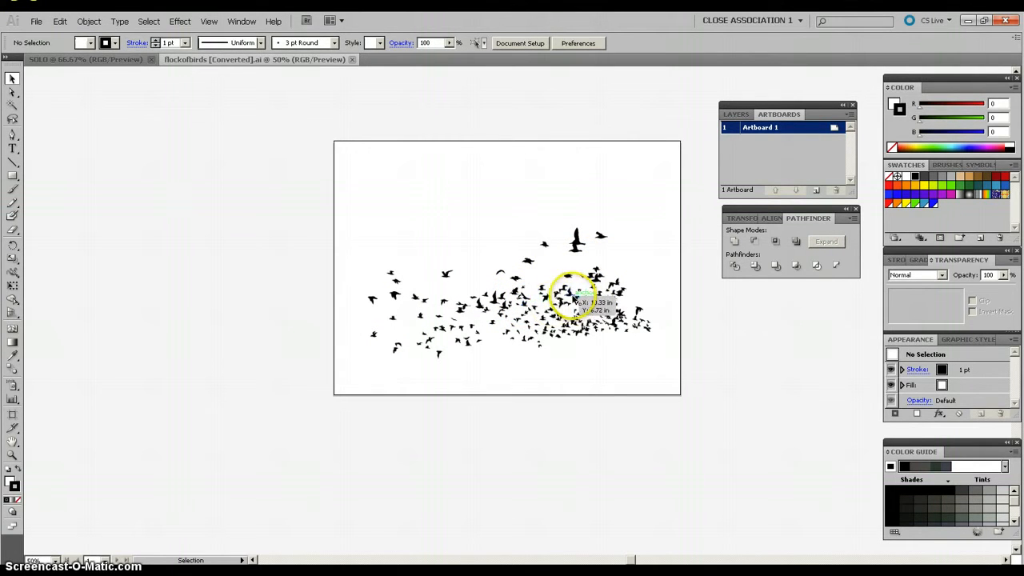
{"action": "left_click", "coordinate": [572, 298]}
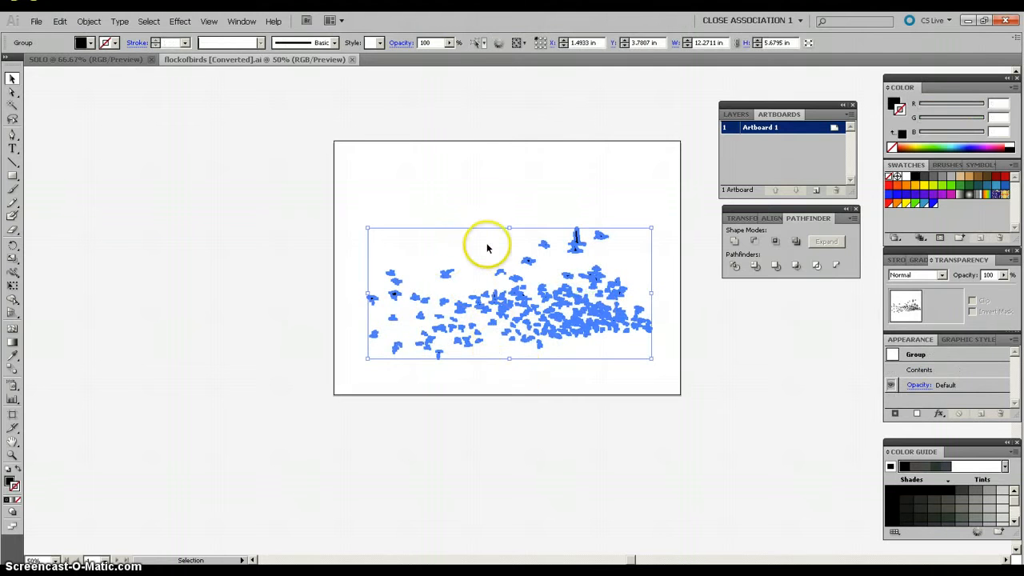
{"action": "left_click", "coordinate": [90, 22]}
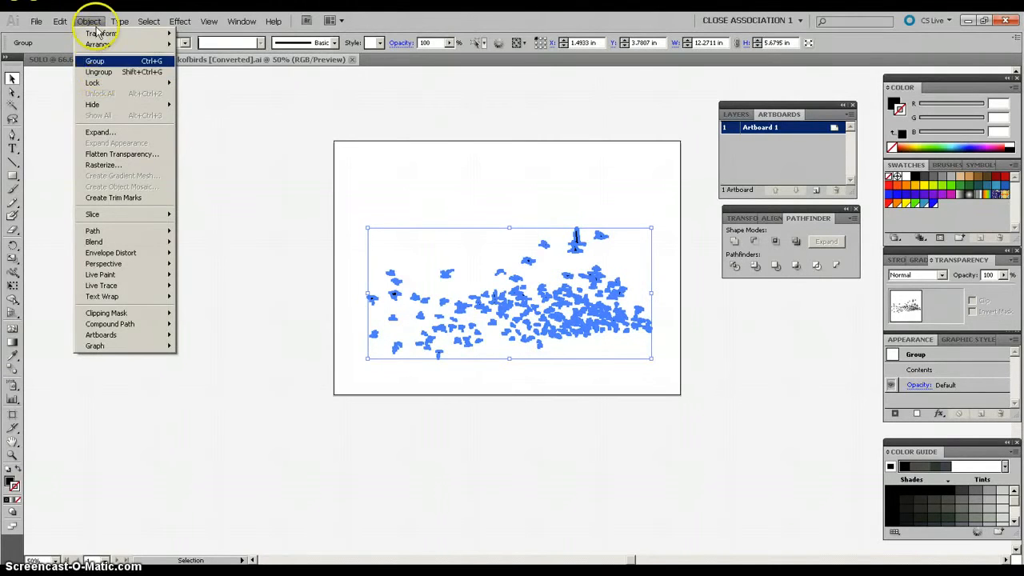
{"action": "left_click", "coordinate": [98, 72]}
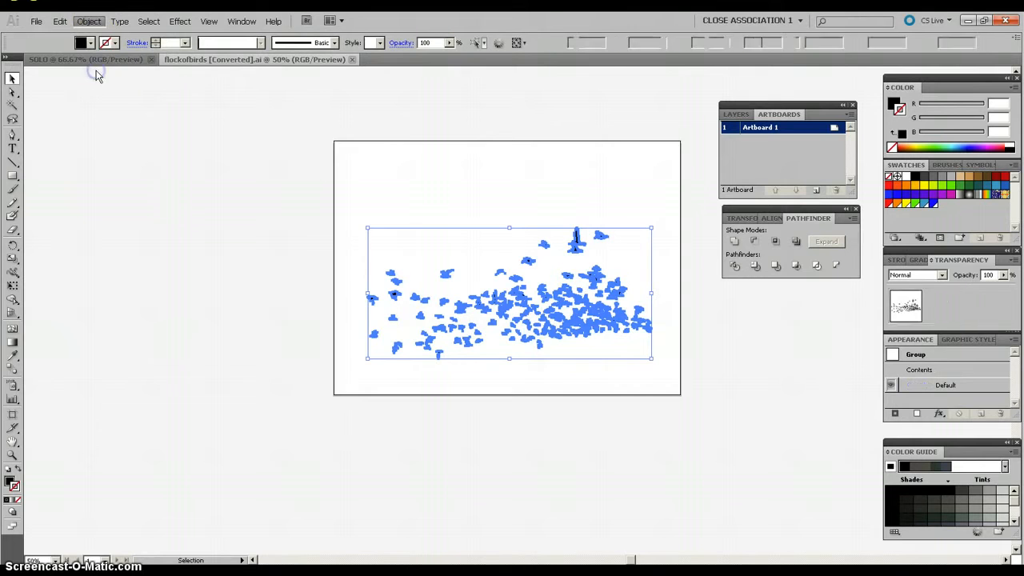
{"action": "left_click", "coordinate": [491, 206]}
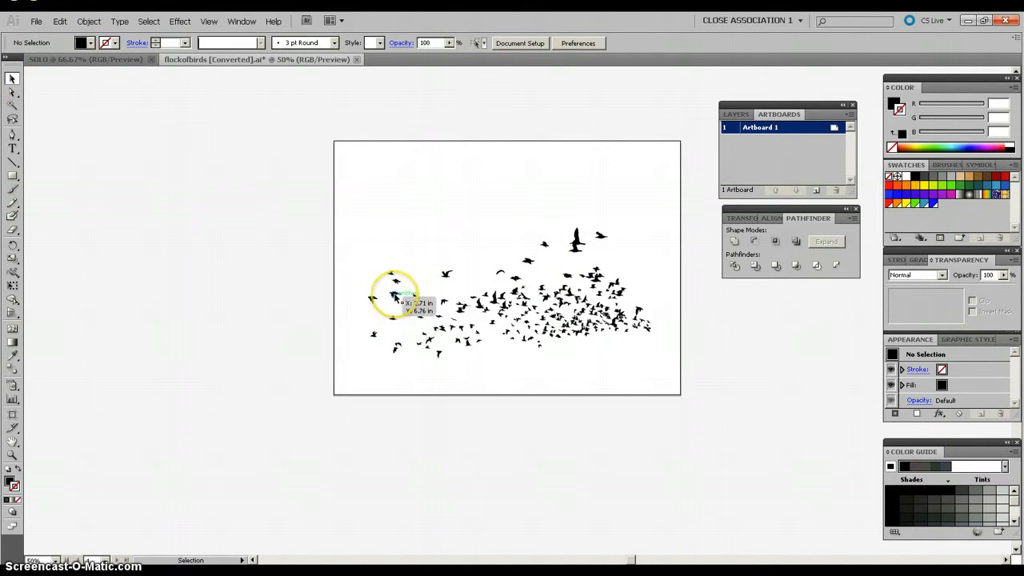
Move several individual birds to new spots above and below the flock to spread them out on the artboard
{"action": "left_click_drag", "start_coordinate": [394, 297], "coordinate": [370, 234]}
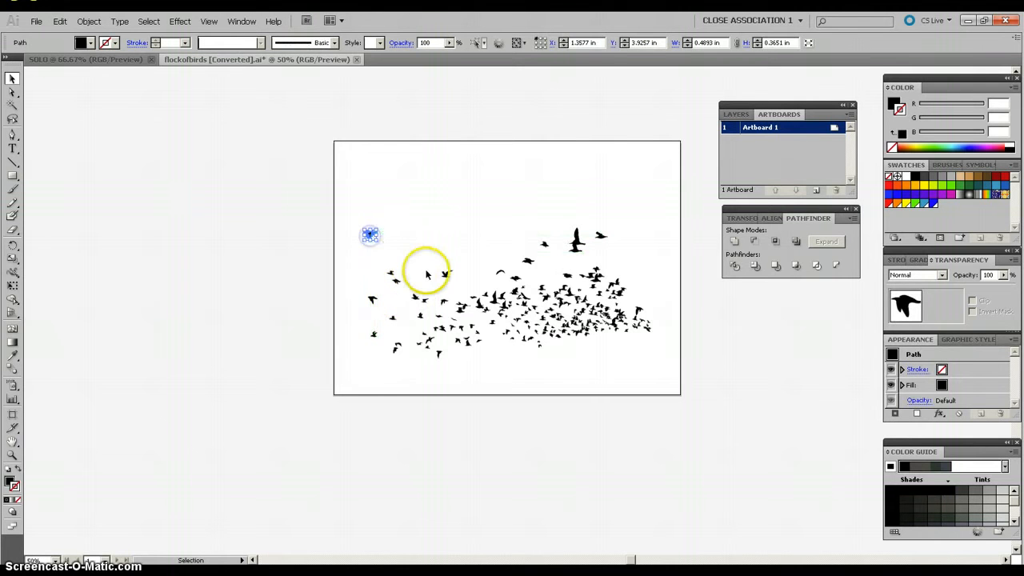
{"action": "left_click_drag", "start_coordinate": [445, 276], "coordinate": [436, 235]}
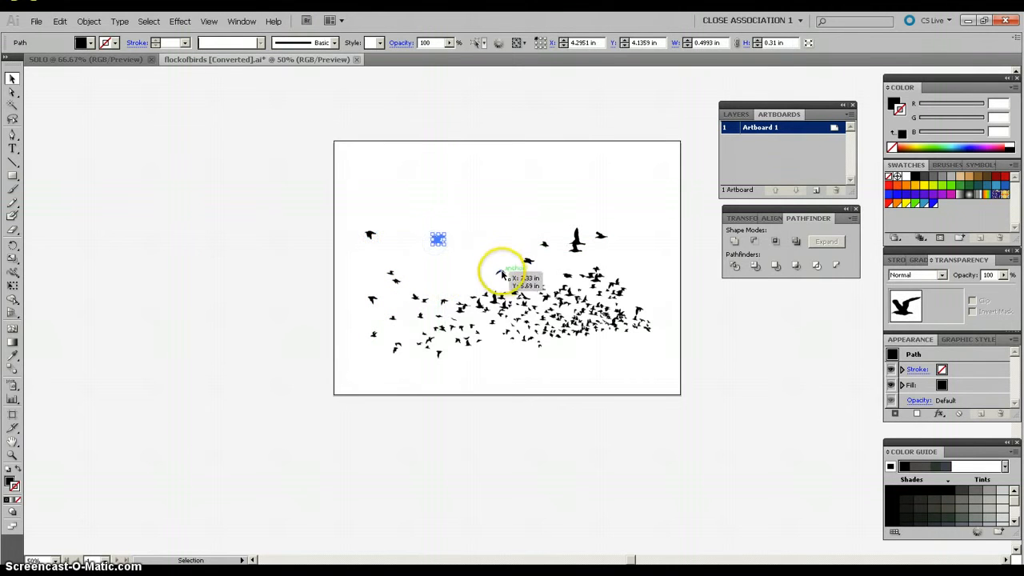
{"action": "left_click_drag", "start_coordinate": [503, 279], "coordinate": [549, 349]}
{"action": "left_click_drag", "start_coordinate": [439, 327], "coordinate": [430, 277]}
{"action": "left_click_drag", "start_coordinate": [526, 260], "coordinate": [519, 232]}
{"action": "left_click", "coordinate": [491, 224]}
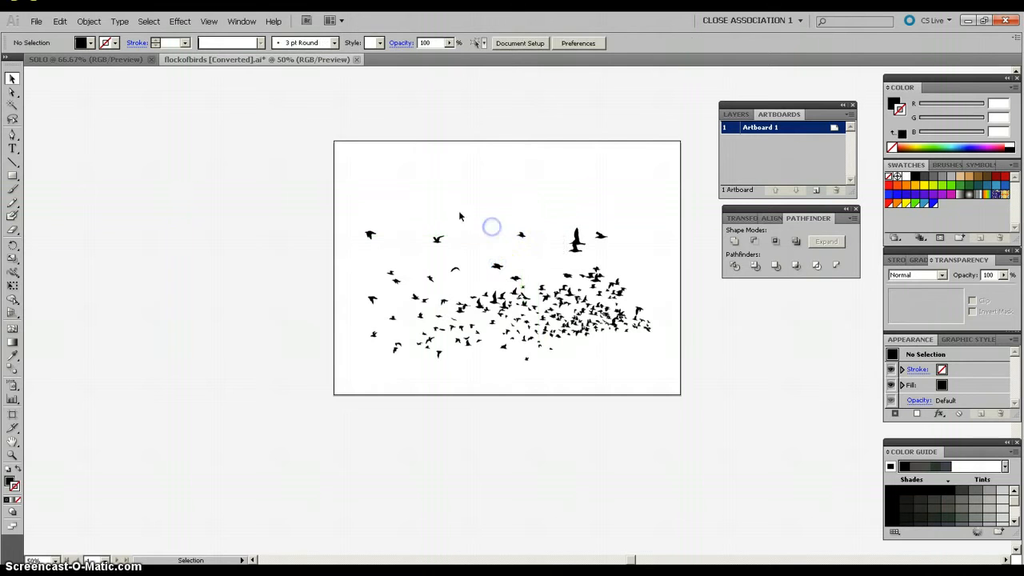
{"action": "left_click_drag", "start_coordinate": [550, 305], "coordinate": [544, 283]}
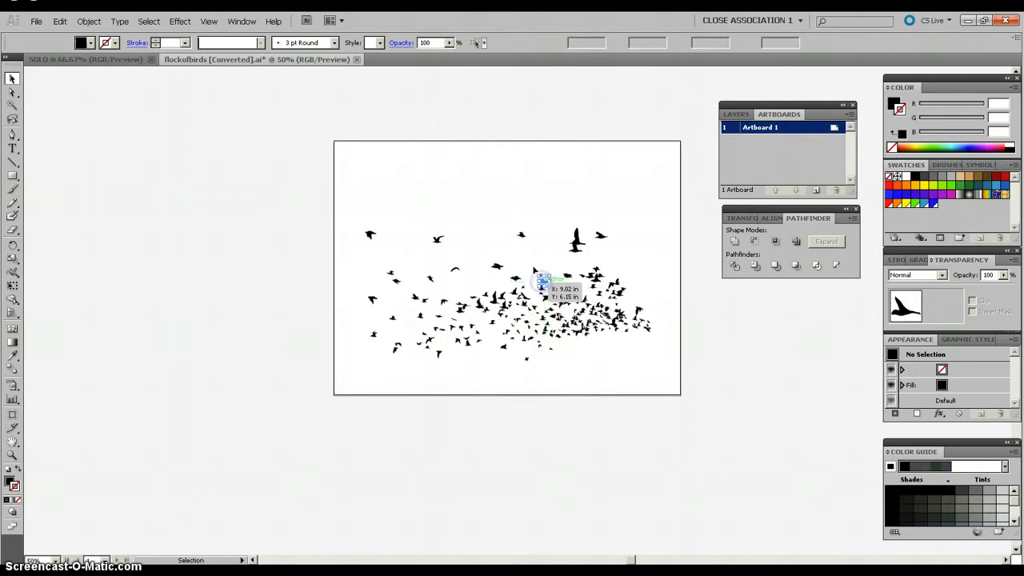
{"action": "left_click", "coordinate": [534, 267]}
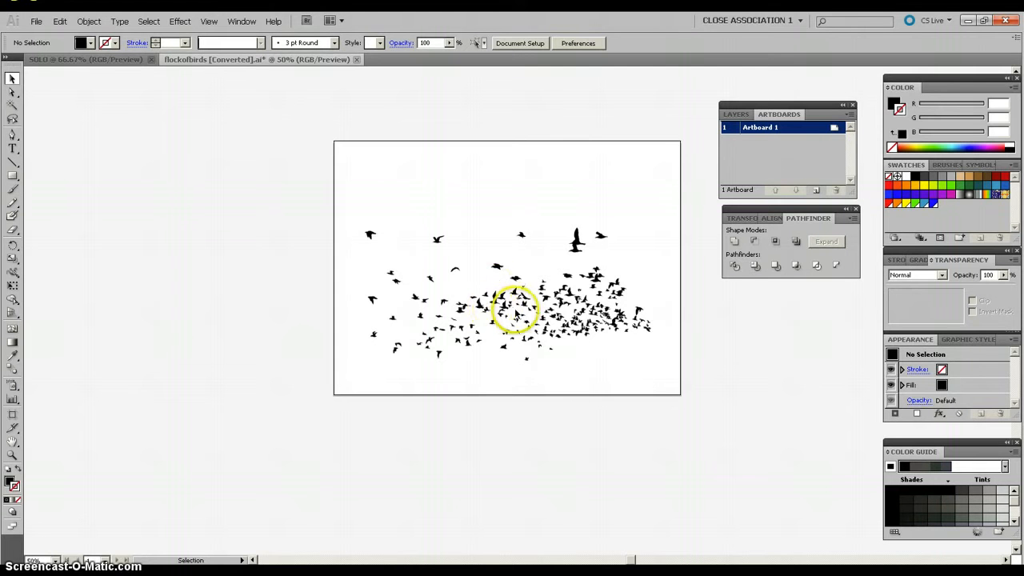
{"action": "left_click_drag", "start_coordinate": [520, 233], "coordinate": [524, 254]}
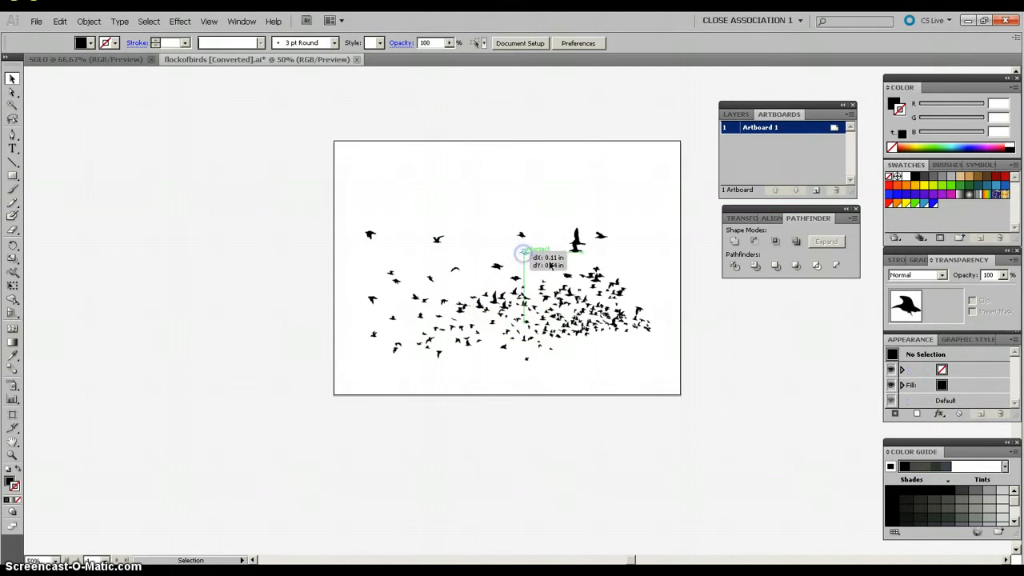
Select all the birds on the flock-of-birds artboard and group them
{"action": "left_click", "coordinate": [497, 206]}
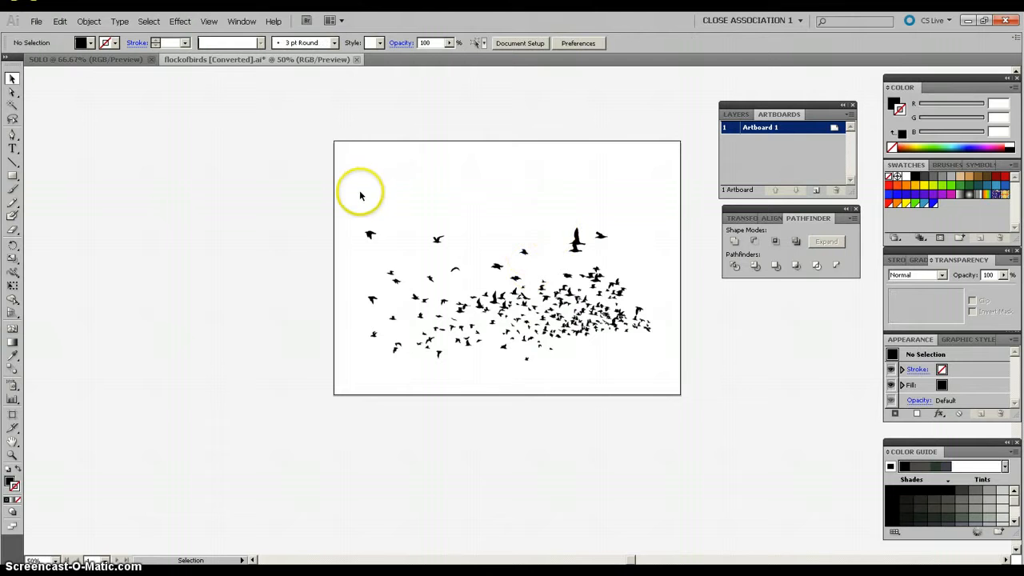
{"action": "left_click_drag", "start_coordinate": [351, 195], "coordinate": [667, 376]}
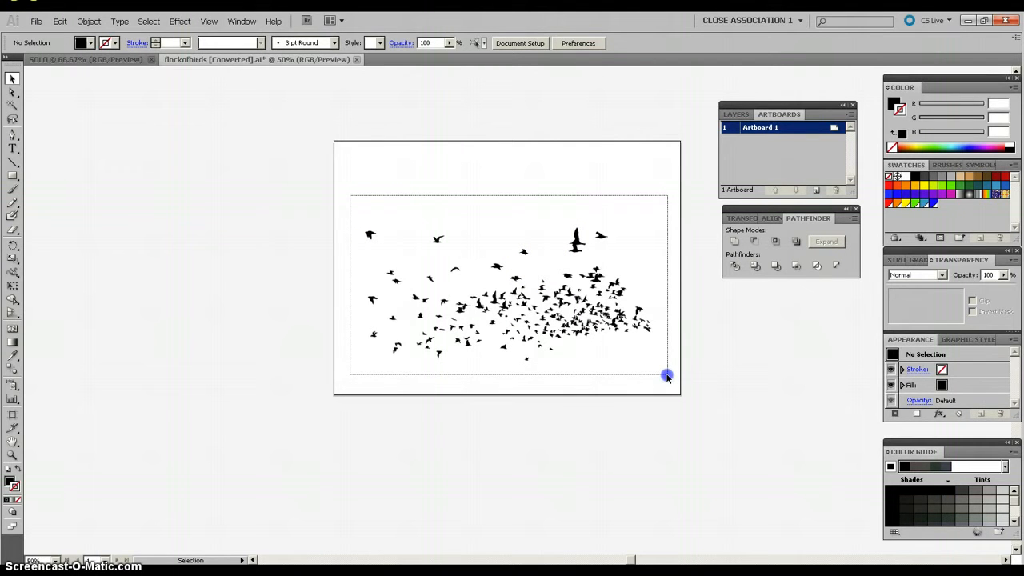
{"action": "left_click_drag", "start_coordinate": [667, 376], "coordinate": [666, 374]}
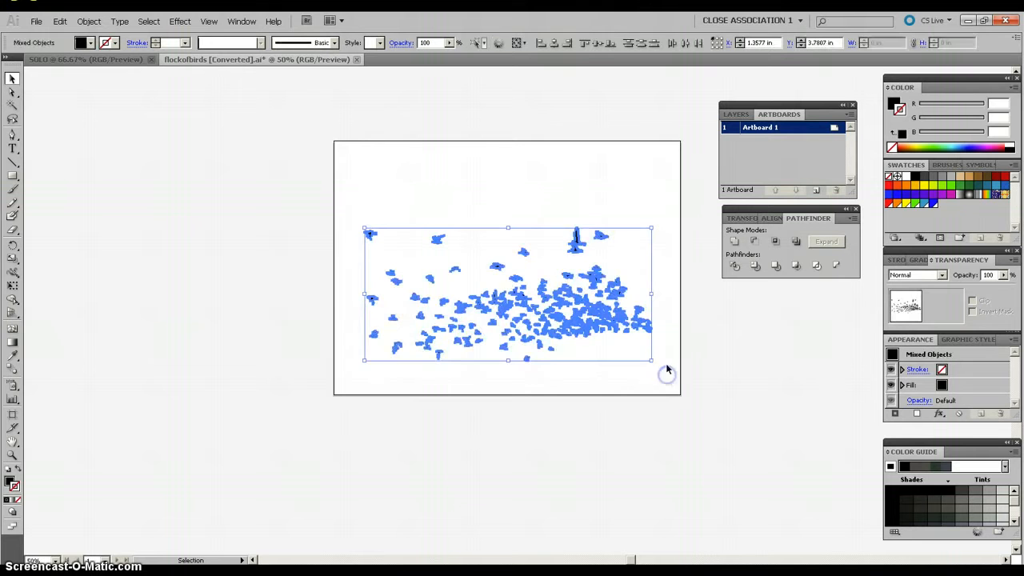
{"action": "left_click", "coordinate": [88, 20]}
{"action": "left_click", "coordinate": [94, 61]}
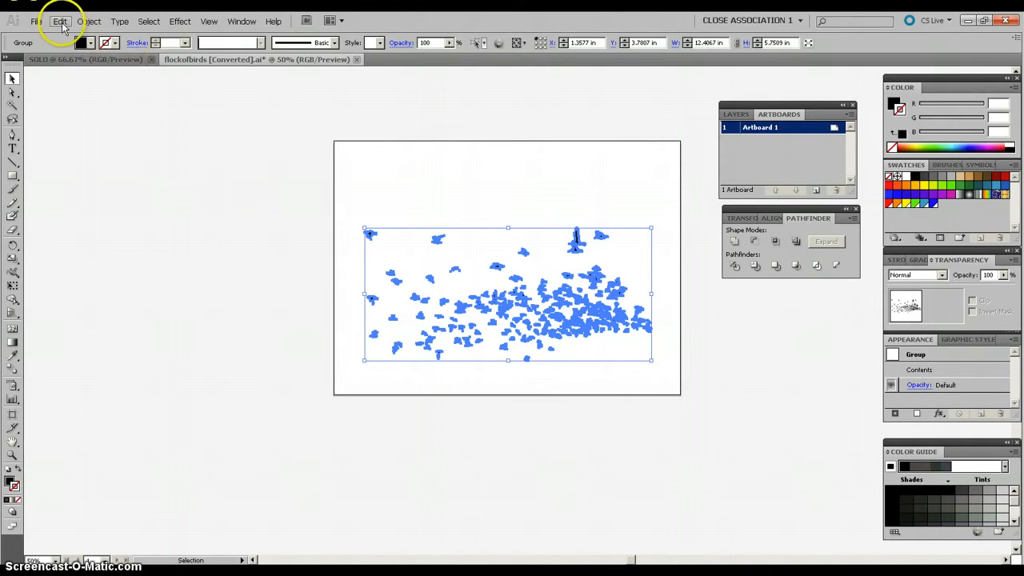
Cut the bird group and paste it in front in the SOLO document
{"action": "left_click", "coordinate": [60, 22]}
{"action": "left_click", "coordinate": [70, 60]}
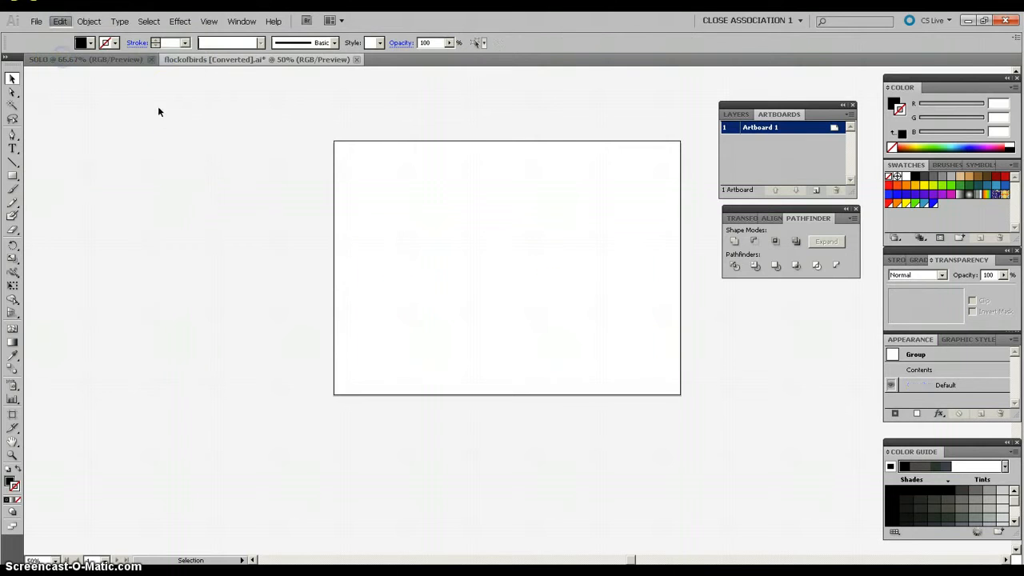
{"action": "left_click", "coordinate": [125, 61]}
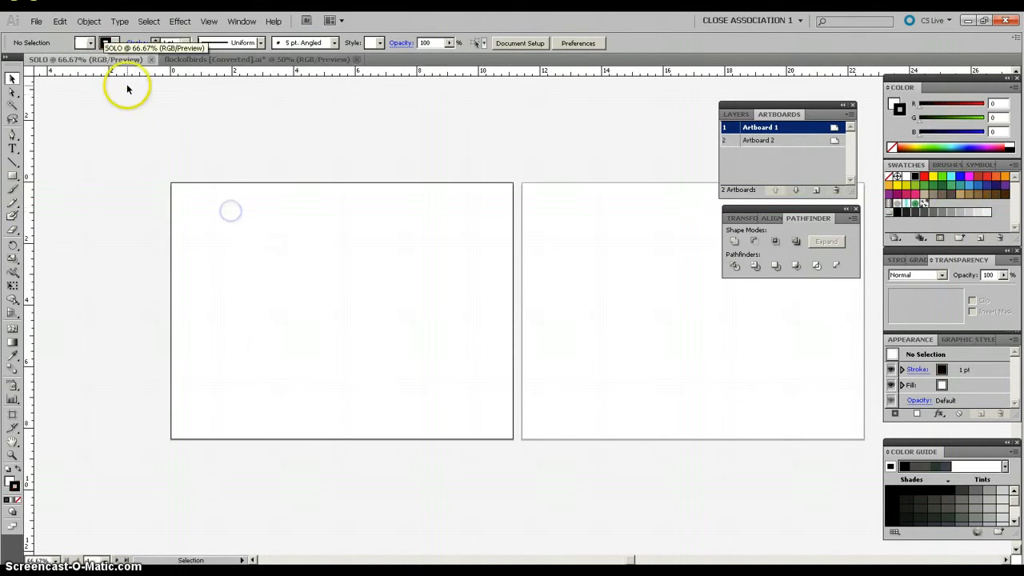
{"action": "left_click", "coordinate": [60, 21]}
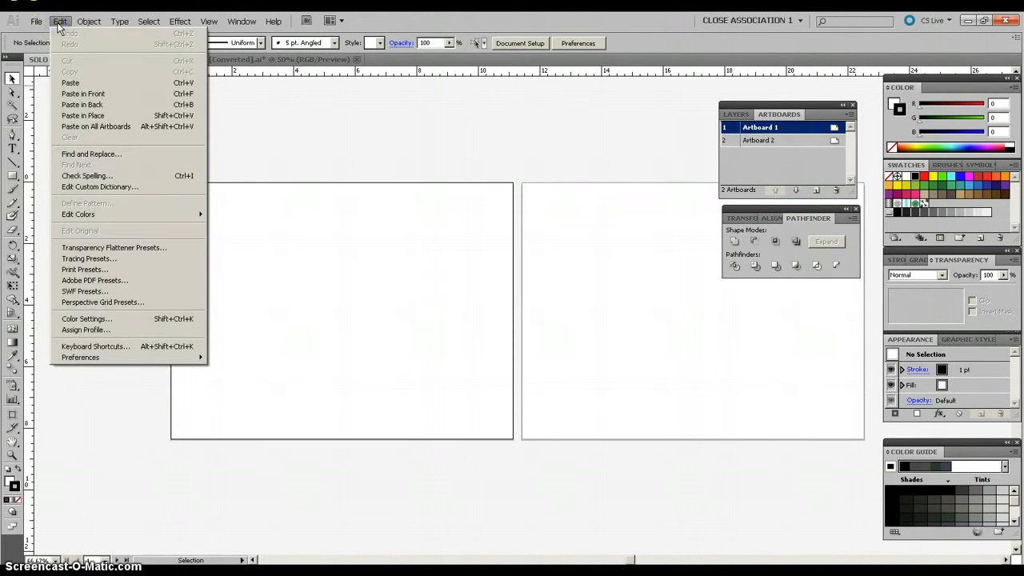
{"action": "left_click", "coordinate": [78, 95]}
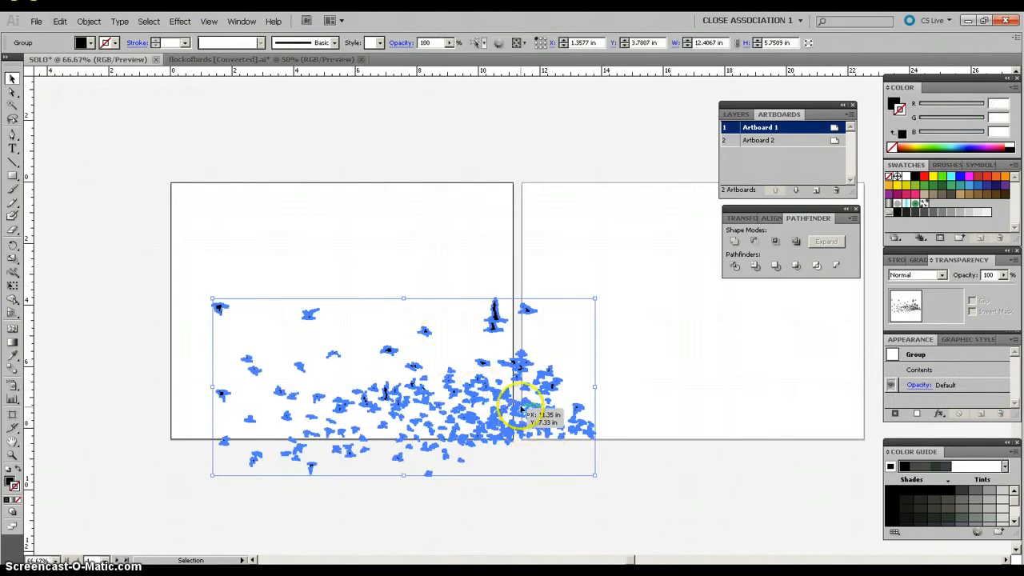
Scale the bird group to about 8.7 by 4.0 in, place it inside the first artboard, and deselect it
{"action": "left_click_drag", "start_coordinate": [506, 404], "coordinate": [423, 308]}
{"action": "left_click_drag", "start_coordinate": [510, 291], "coordinate": [400, 292]}
{"action": "left_click_drag", "start_coordinate": [318, 298], "coordinate": [412, 301]}
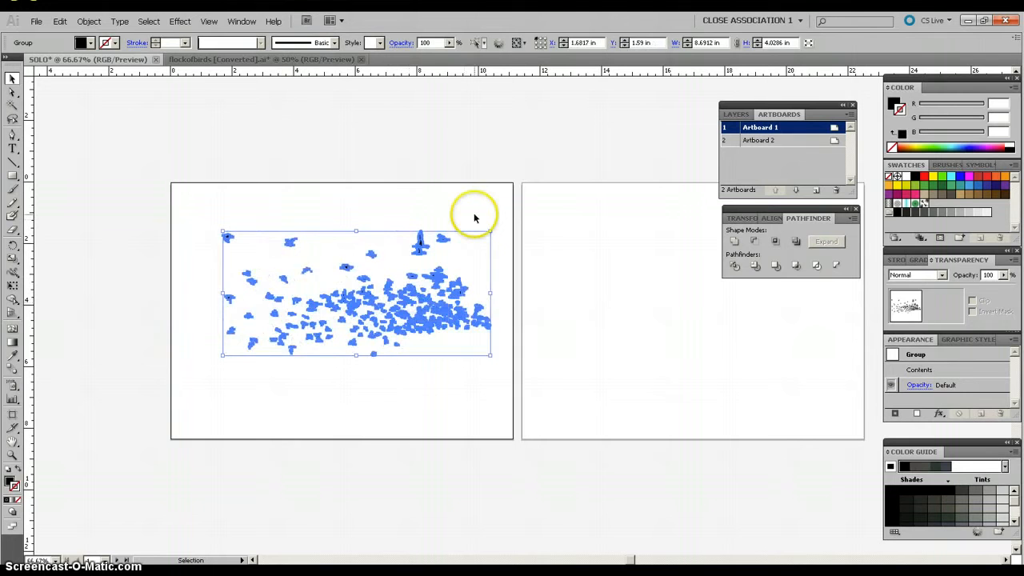
{"action": "left_click", "coordinate": [464, 200]}
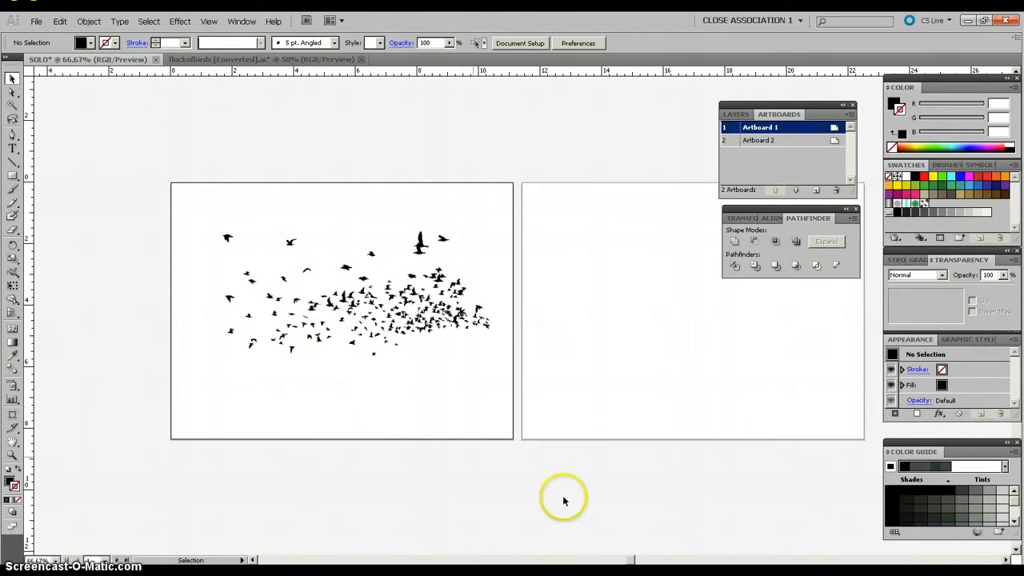
Draw a text area about 9.8 by 5.6 in on the second artboard and enter SOLO
{"action": "left_click_drag", "start_coordinate": [631, 558], "coordinate": [636, 559]}
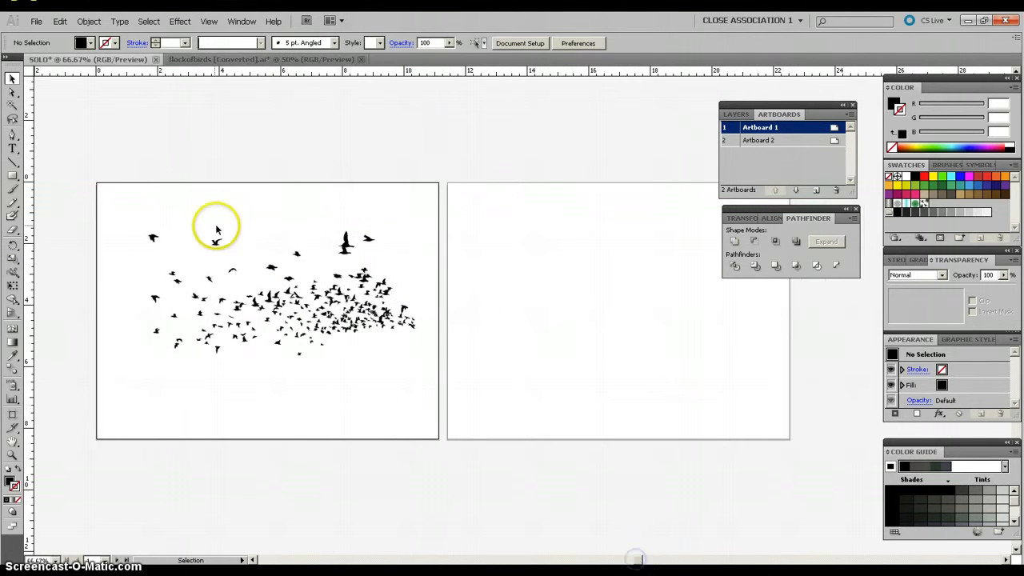
{"action": "left_click", "coordinate": [13, 150]}
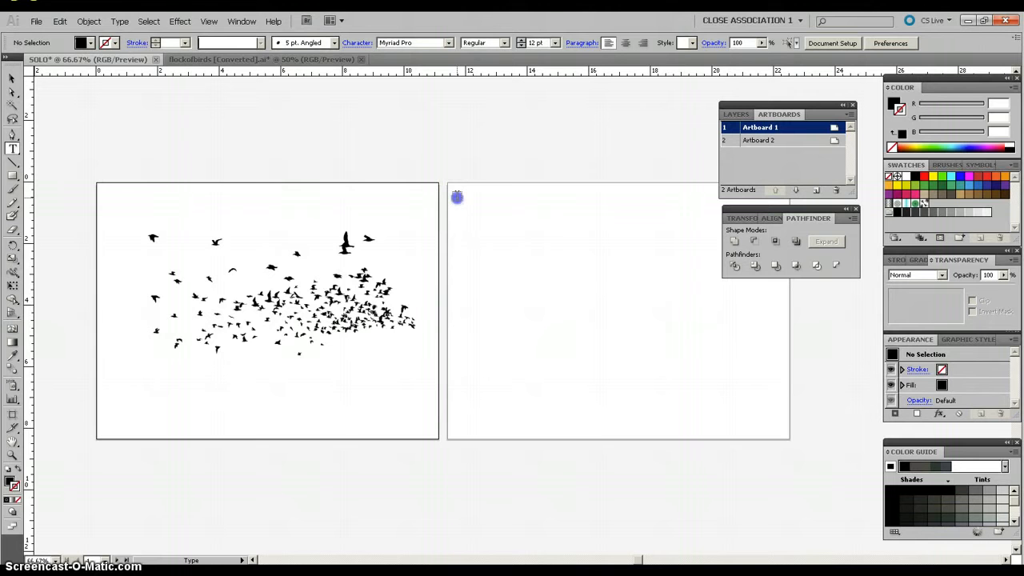
{"action": "left_click_drag", "start_coordinate": [457, 196], "coordinate": [758, 370]}
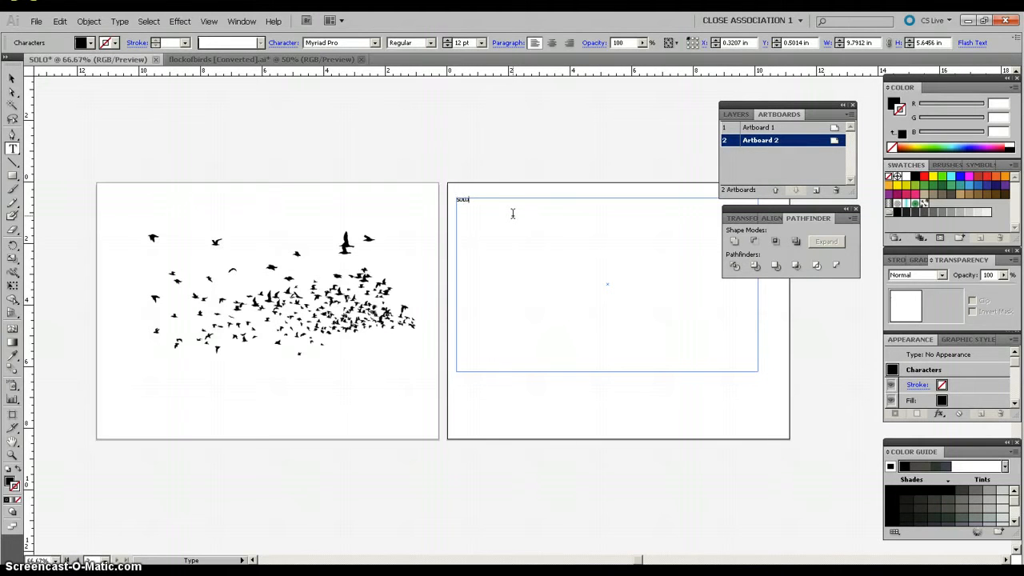
Format the SOLO text at 60 pt in the Bold style of Myriad Pro
{"action": "left_click", "coordinate": [472, 199]}
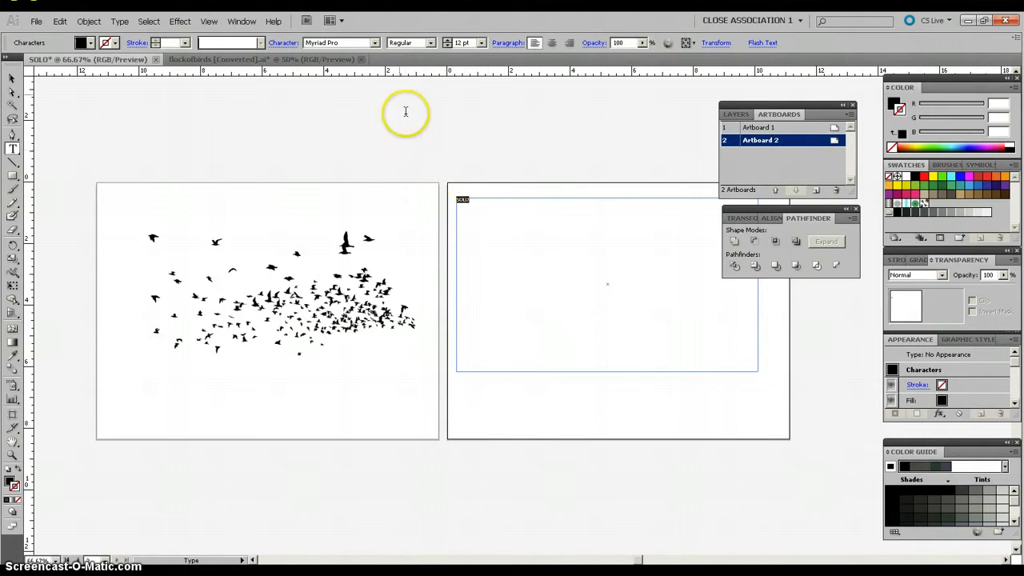
{"action": "left_click", "coordinate": [482, 44]}
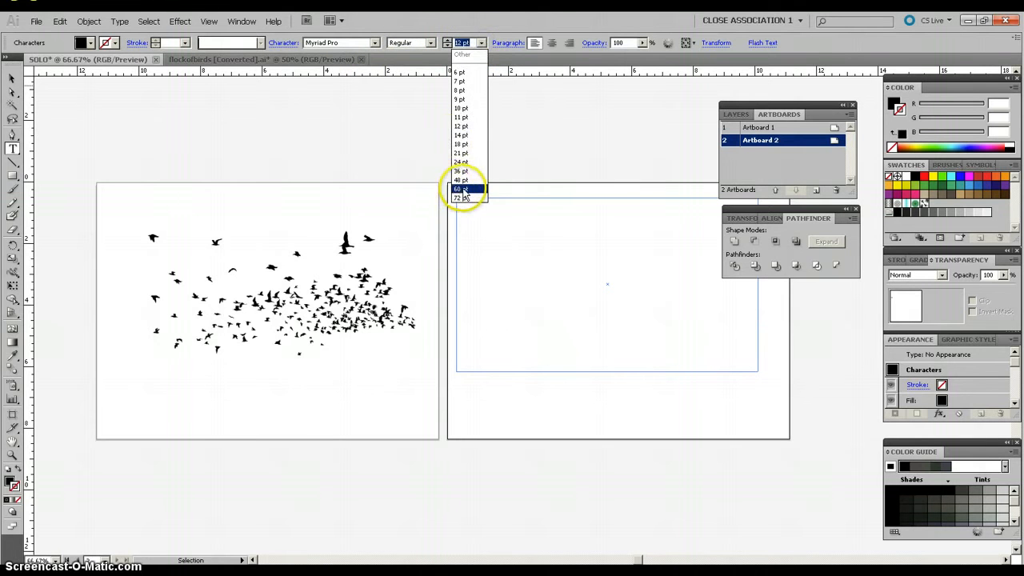
{"action": "left_click", "coordinate": [462, 190]}
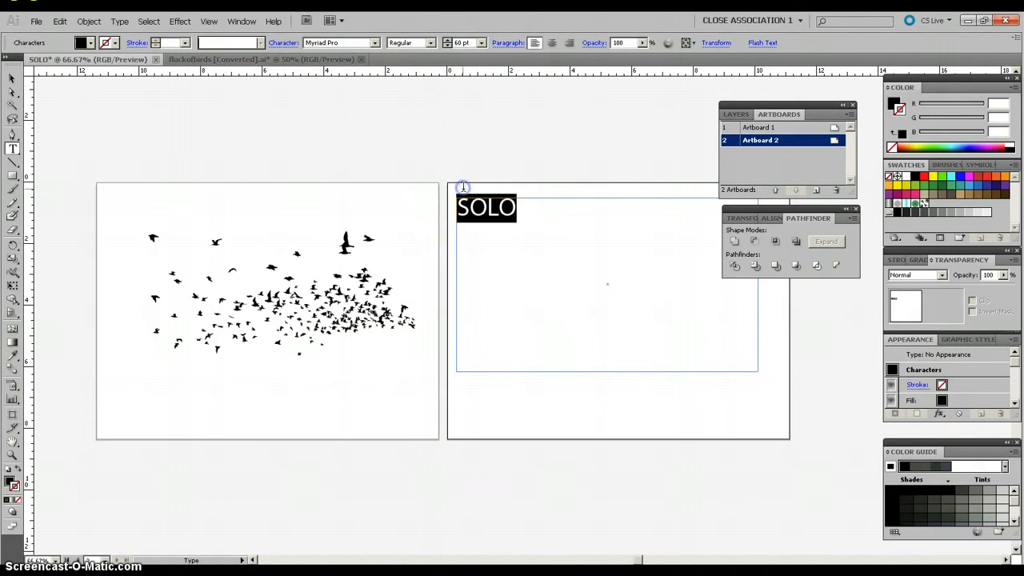
{"action": "left_click", "coordinate": [430, 44]}
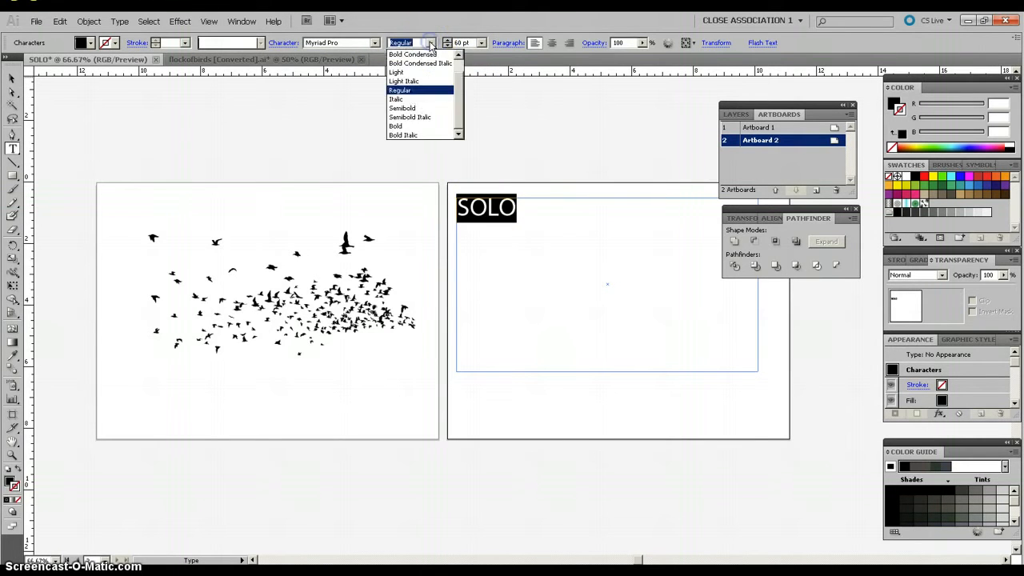
{"action": "left_click", "coordinate": [408, 128]}
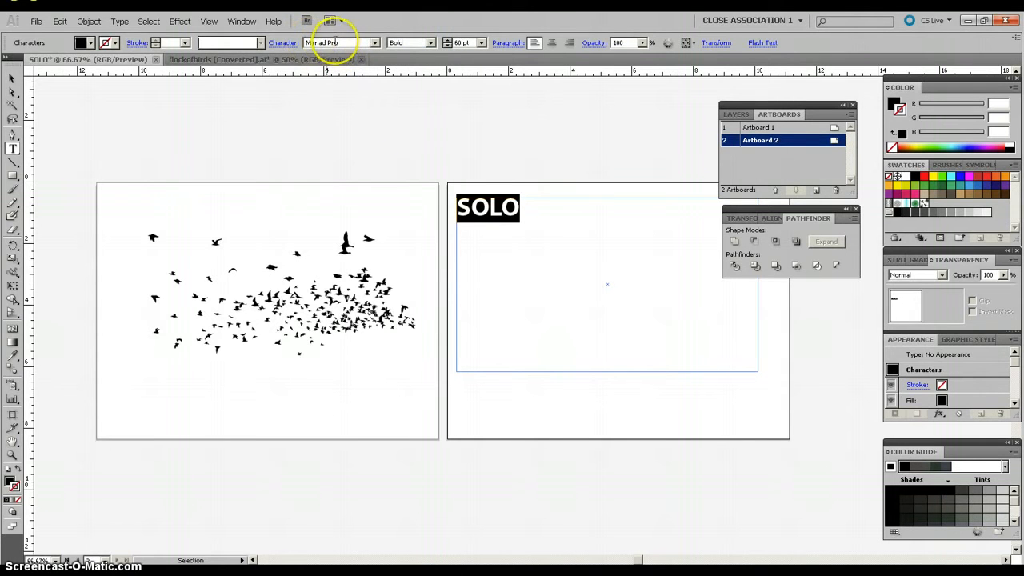
{"action": "key", "text": "Escape"}
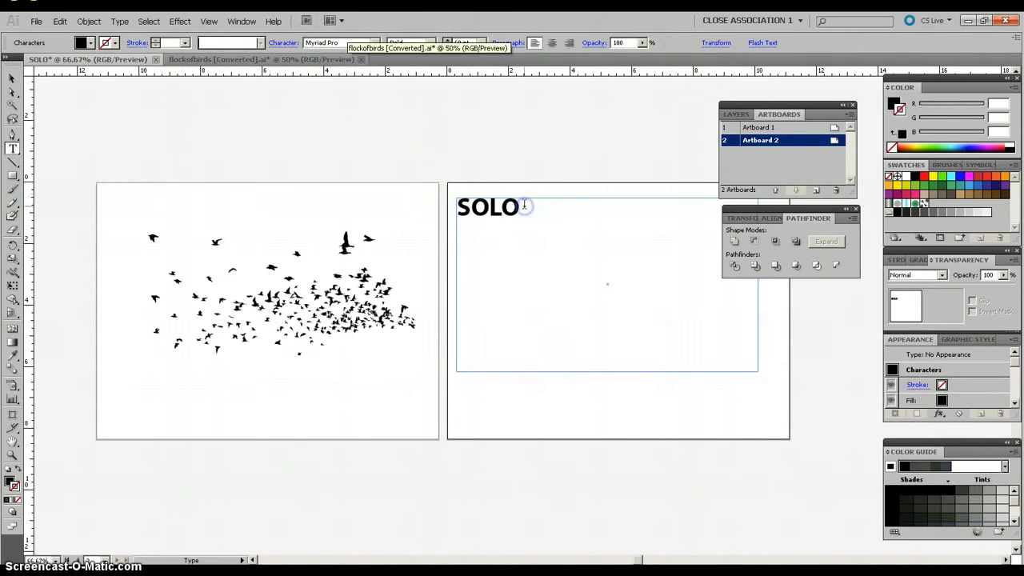
Select the word SOLO and tighten its tracking until the letters overlap slightly
{"action": "left_click", "coordinate": [525, 208]}
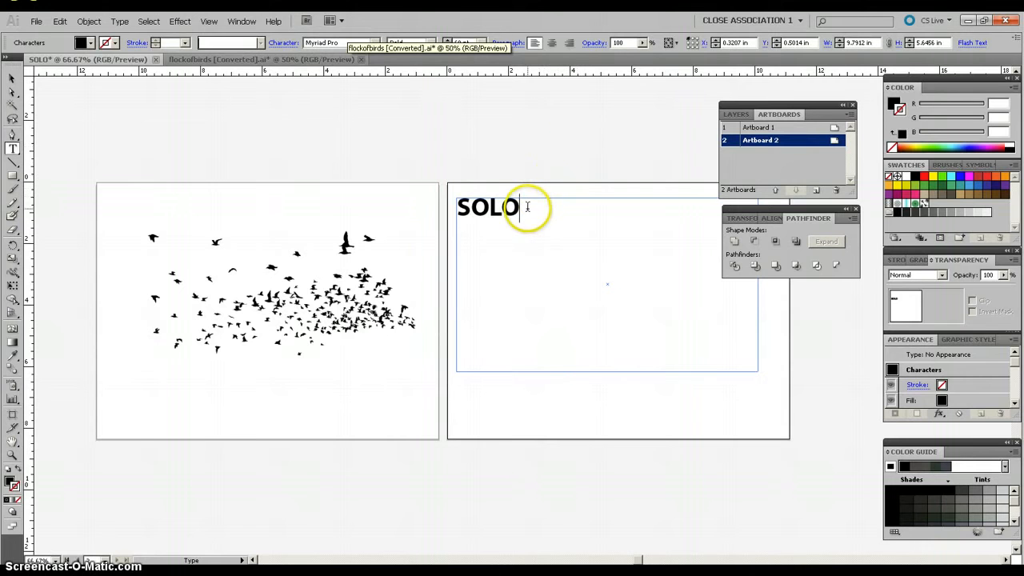
{"action": "left_click_drag", "start_coordinate": [523, 207], "coordinate": [451, 204]}
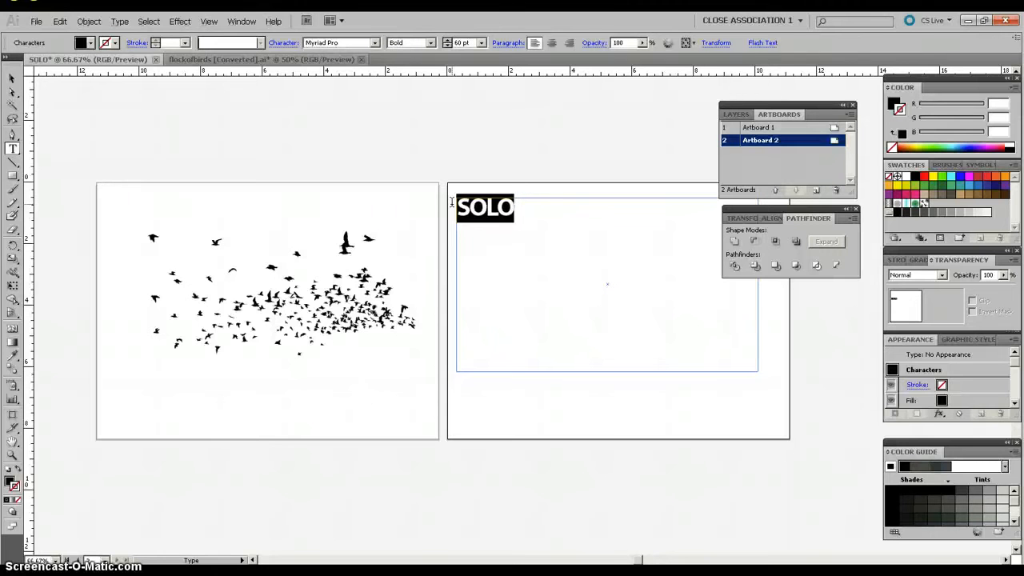
{"action": "key", "text": "alt+Right"}
{"action": "key", "text": "alt+Right"}
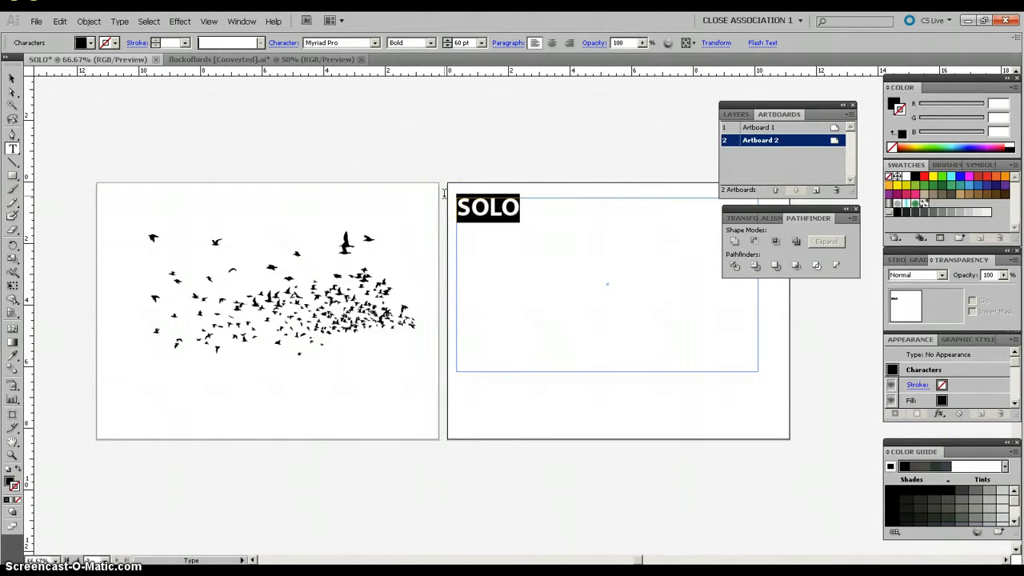
{"action": "key", "text": "alt+Right"}
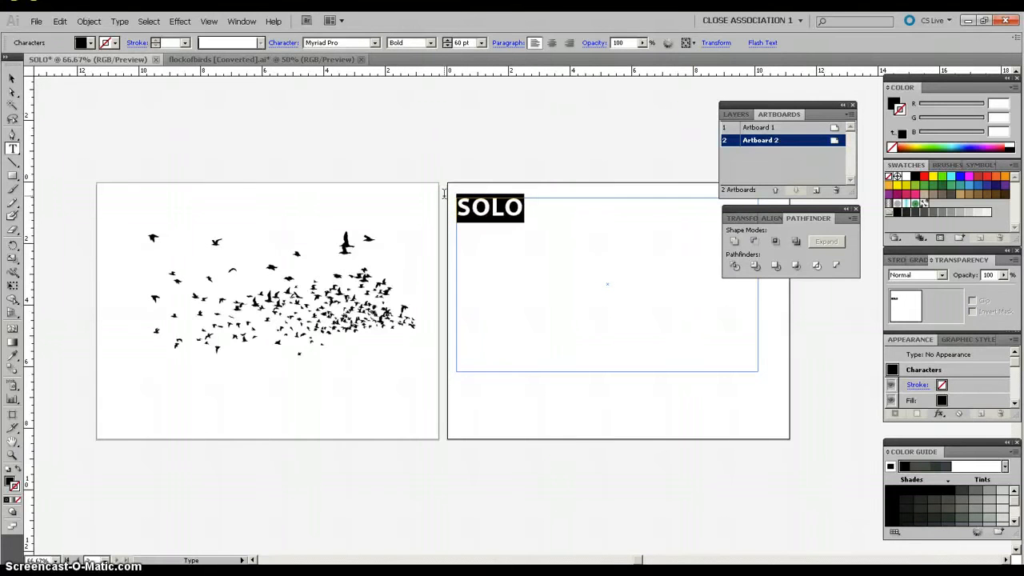
{"action": "key", "text": "alt+Left"}
{"action": "key", "text": "alt+Left"}
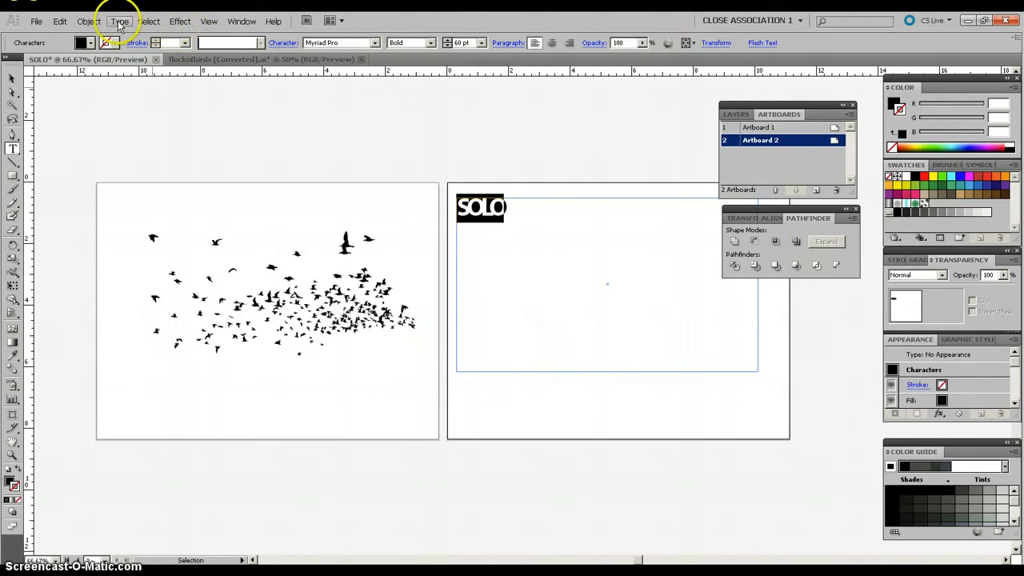
{"action": "left_click", "coordinate": [90, 22]}
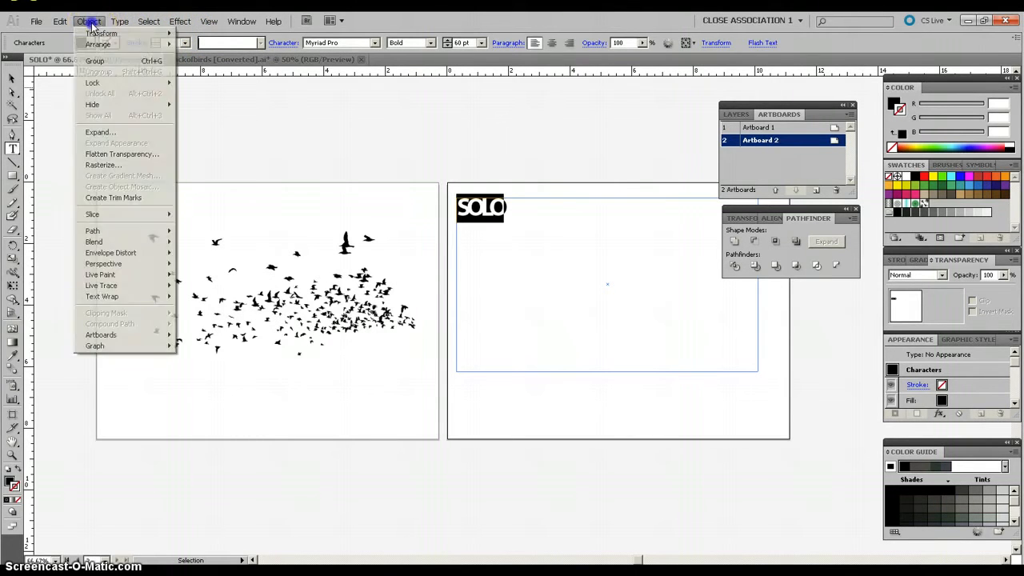
{"action": "mouse_move", "coordinate": [121, 26]}
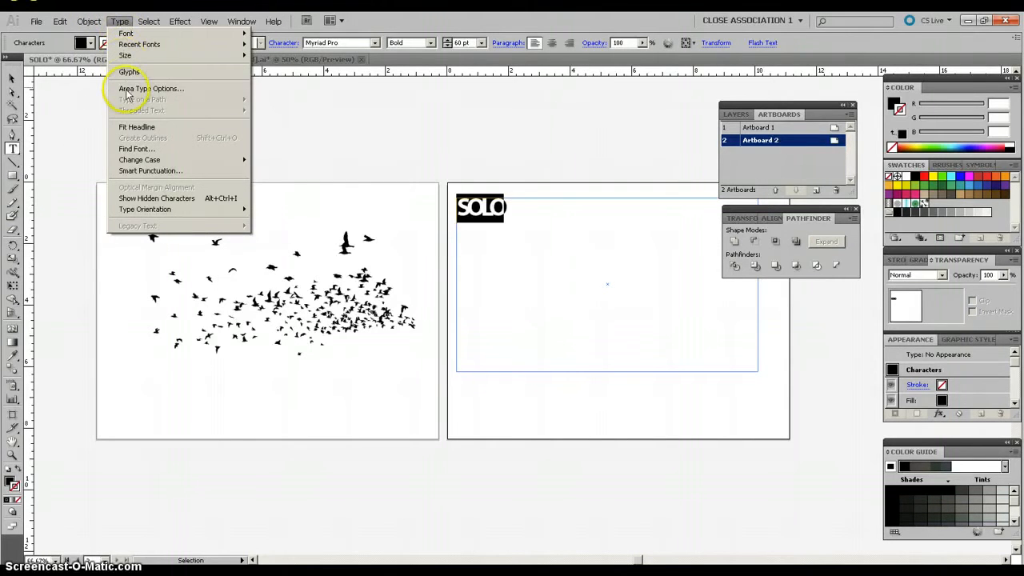
{"action": "left_click", "coordinate": [118, 21]}
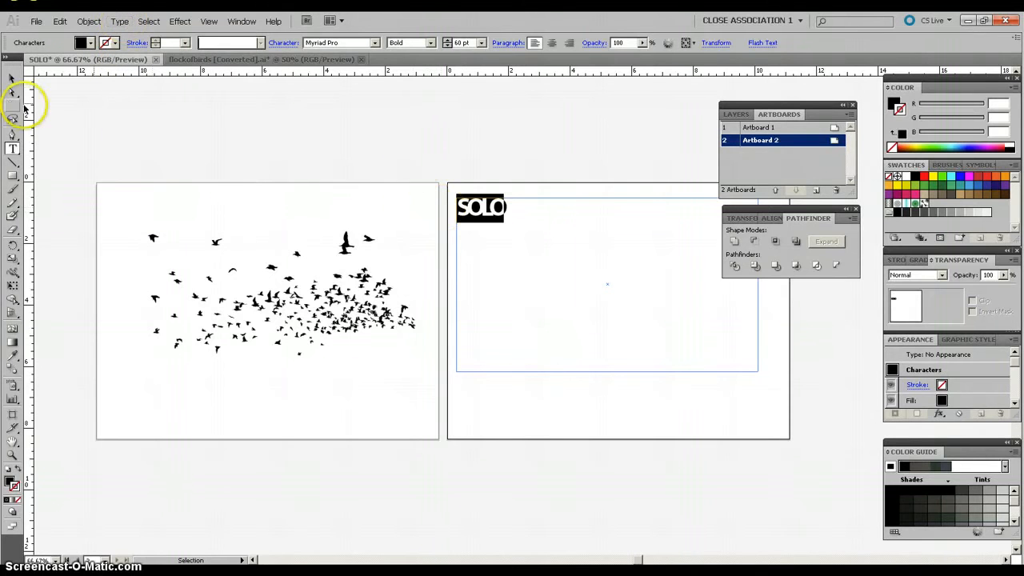
Select the SOLO text as an object and convert it to outlines
{"action": "left_click", "coordinate": [11, 80]}
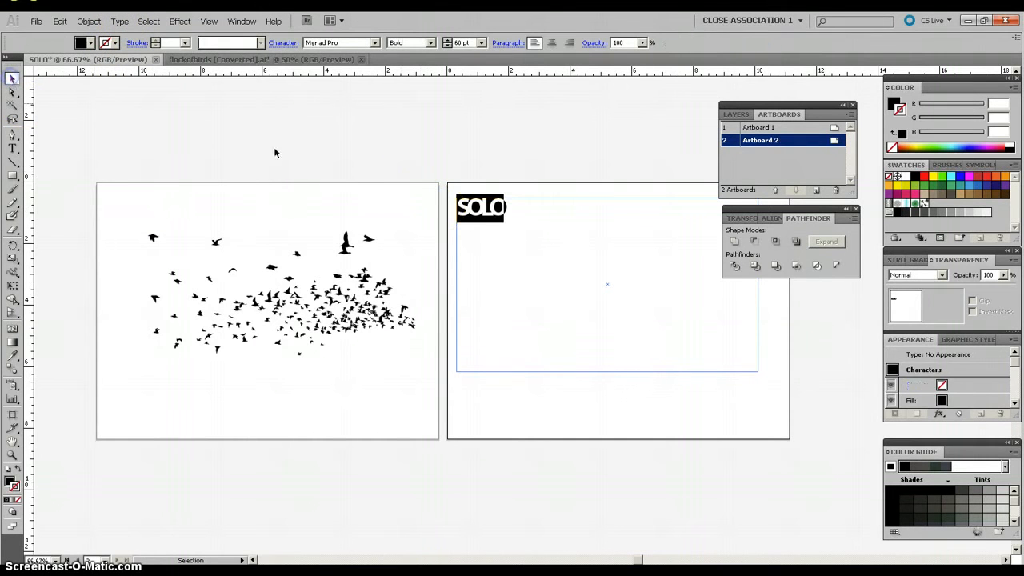
{"action": "left_click", "coordinate": [457, 176]}
{"action": "left_click", "coordinate": [480, 206]}
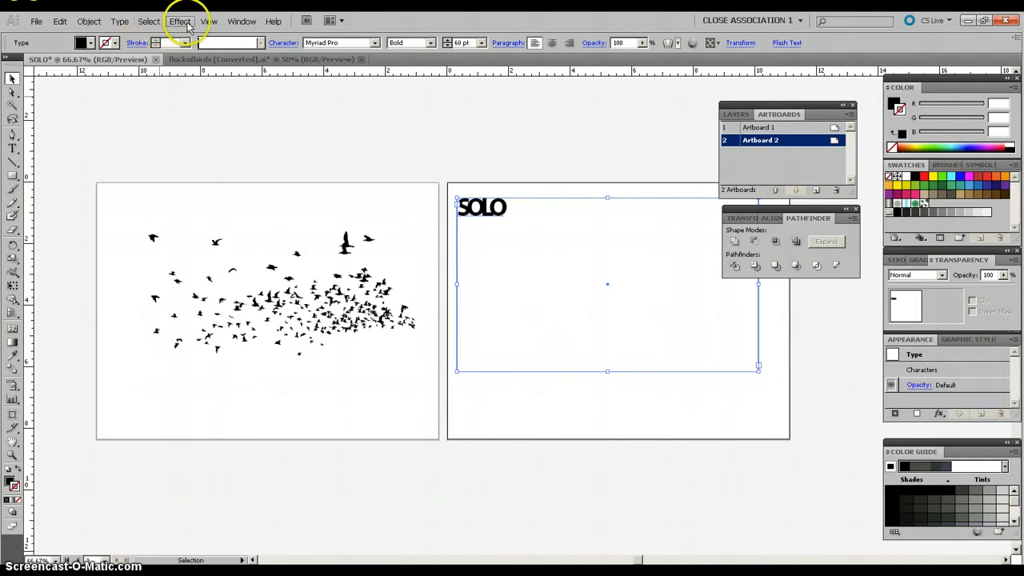
{"action": "left_click", "coordinate": [120, 22]}
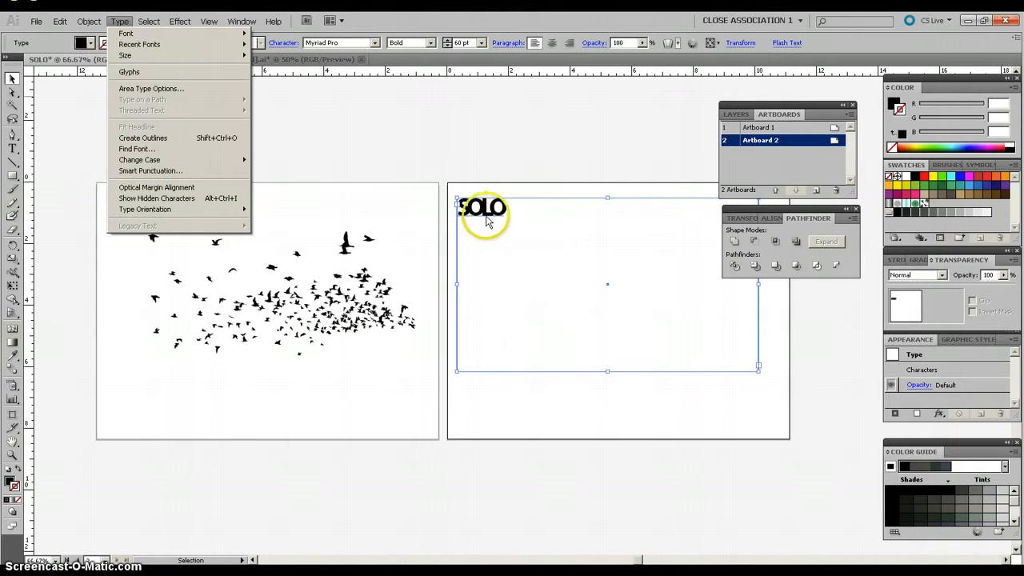
{"action": "left_click", "coordinate": [154, 140]}
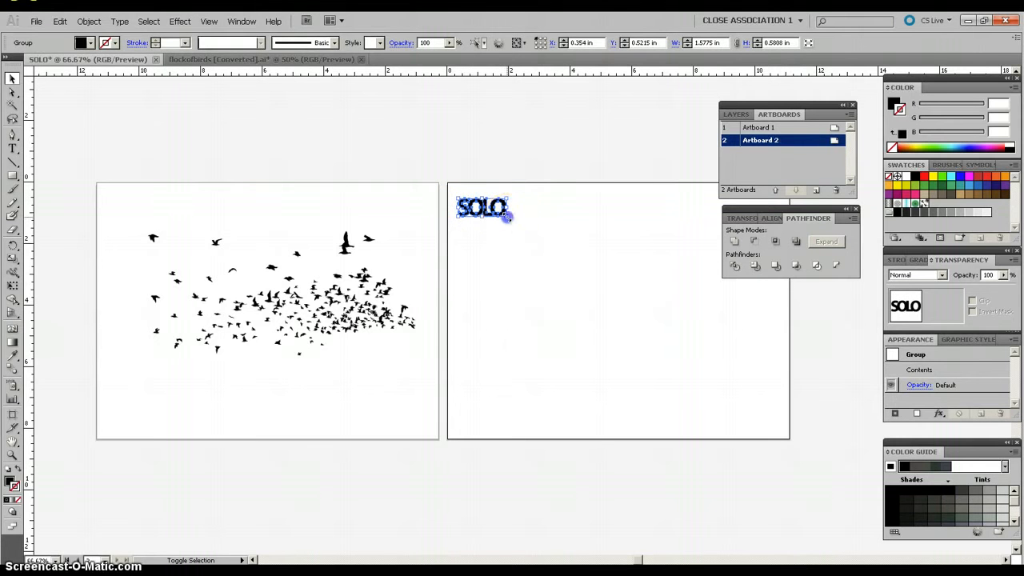
Enlarge the outlined SOLO to about 8.8 by 3.2 in and position it near the middle of the second artboard
{"action": "left_click_drag", "start_coordinate": [506, 216], "coordinate": [729, 338]}
{"action": "left_click", "coordinate": [641, 563]}
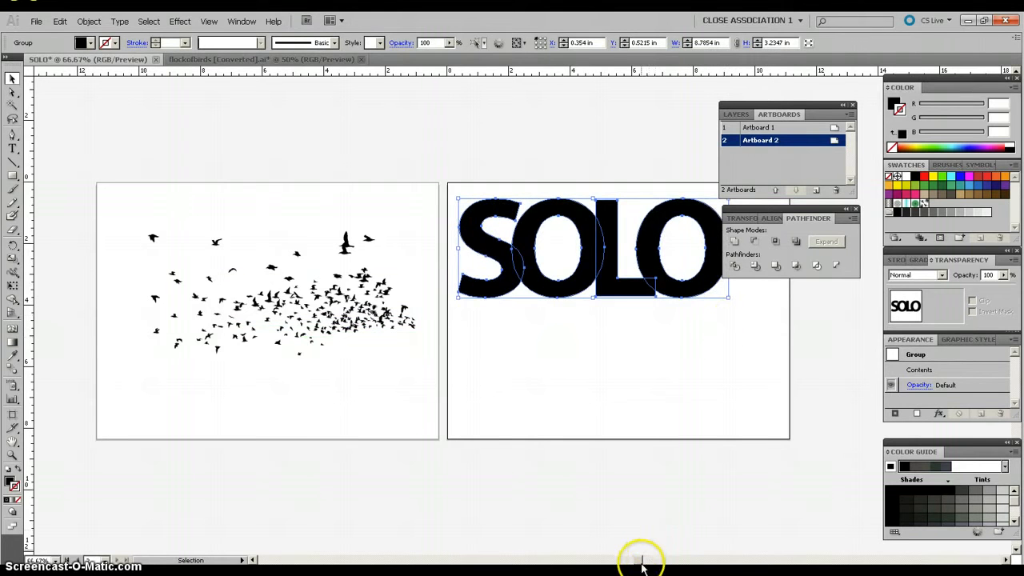
{"action": "left_click_drag", "start_coordinate": [639, 563], "coordinate": [654, 563]}
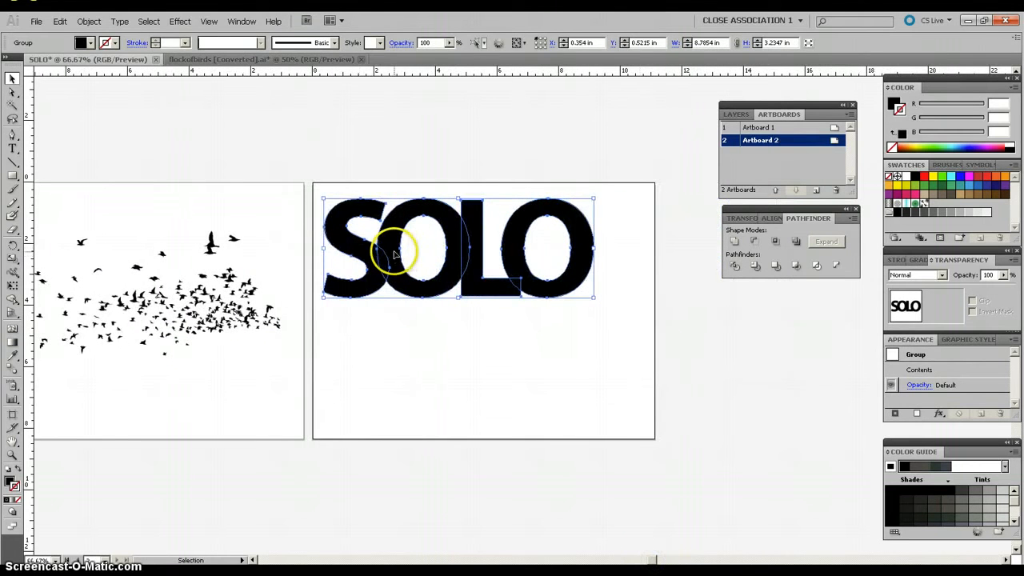
{"action": "left_click_drag", "start_coordinate": [412, 281], "coordinate": [422, 319]}
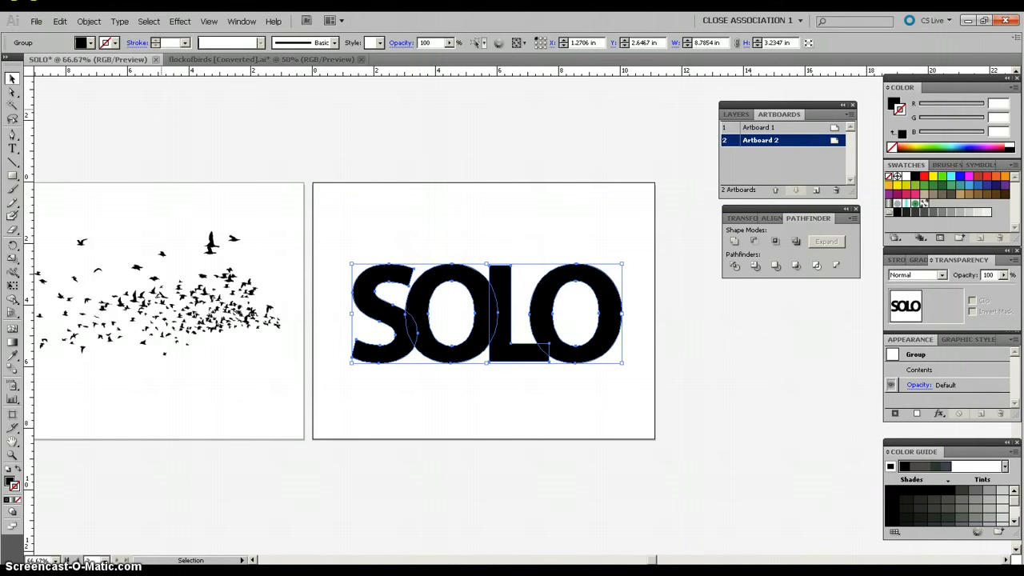
Group the outlined SOLO letters and deselect them
{"action": "left_click", "coordinate": [88, 24]}
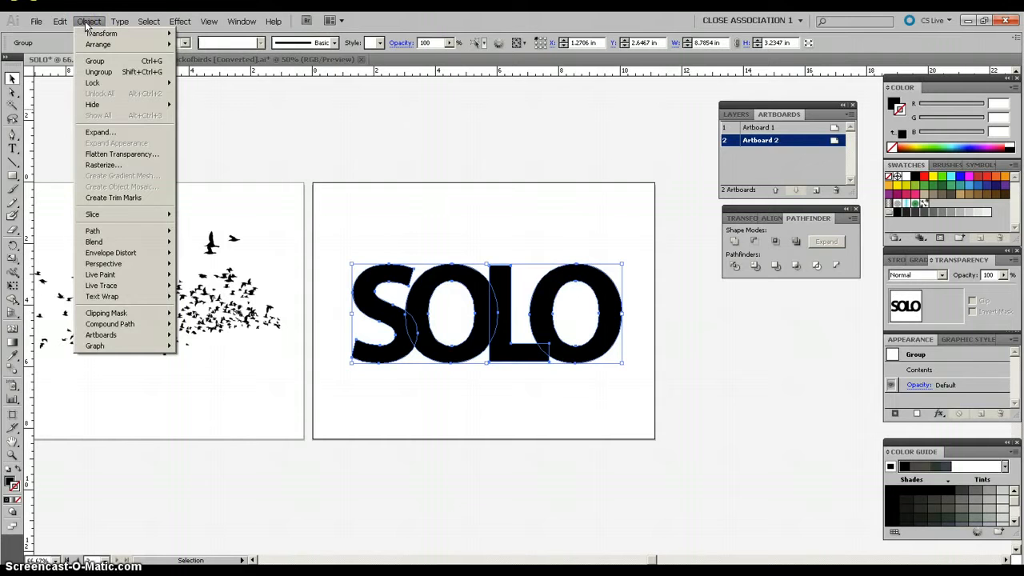
{"action": "left_click", "coordinate": [92, 61]}
{"action": "left_click", "coordinate": [440, 275]}
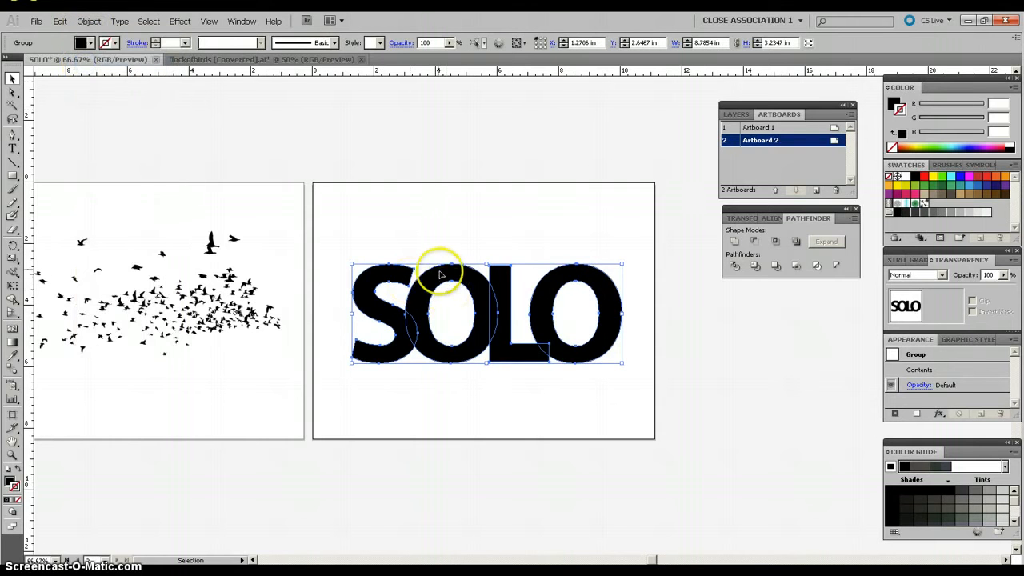
{"action": "left_click", "coordinate": [434, 240]}
{"action": "left_click", "coordinate": [392, 269]}
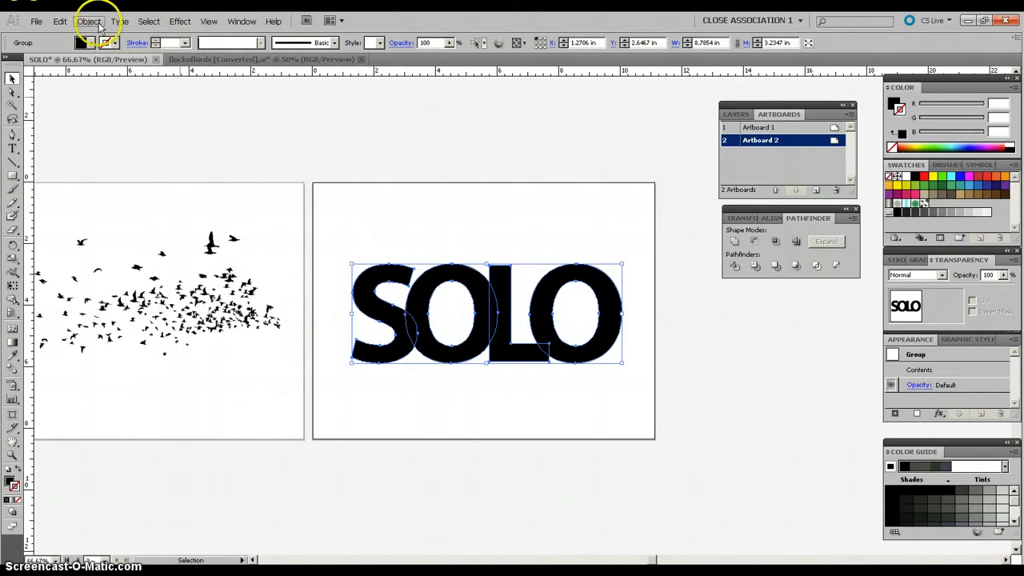
{"action": "left_click", "coordinate": [362, 238]}
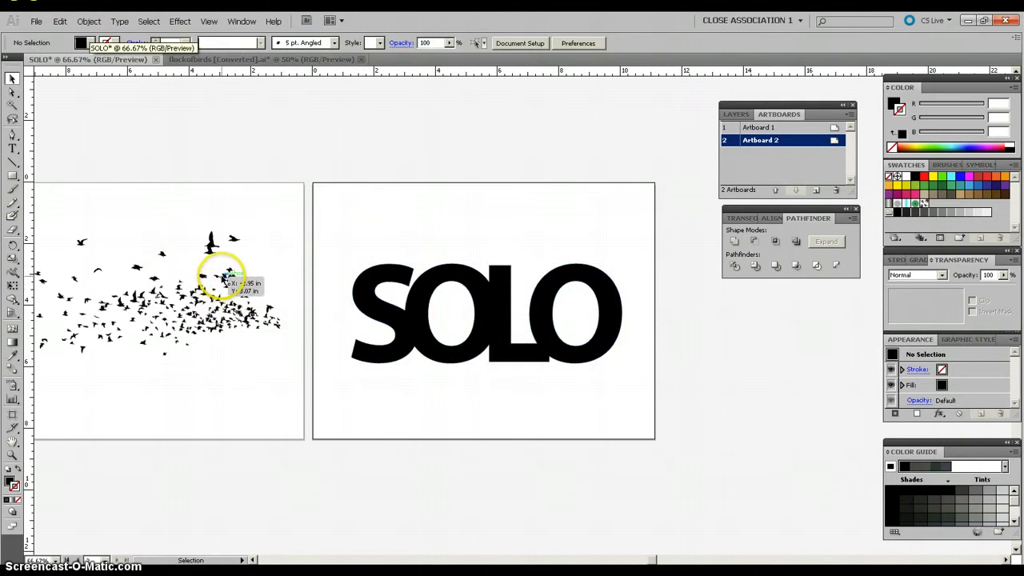
Move the bird flock over the SOLO lettering on the second artboard and enlarge it to about 10.9 by 5.1 in
{"action": "left_click_drag", "start_coordinate": [224, 278], "coordinate": [548, 286]}
{"action": "left_click", "coordinate": [600, 357]}
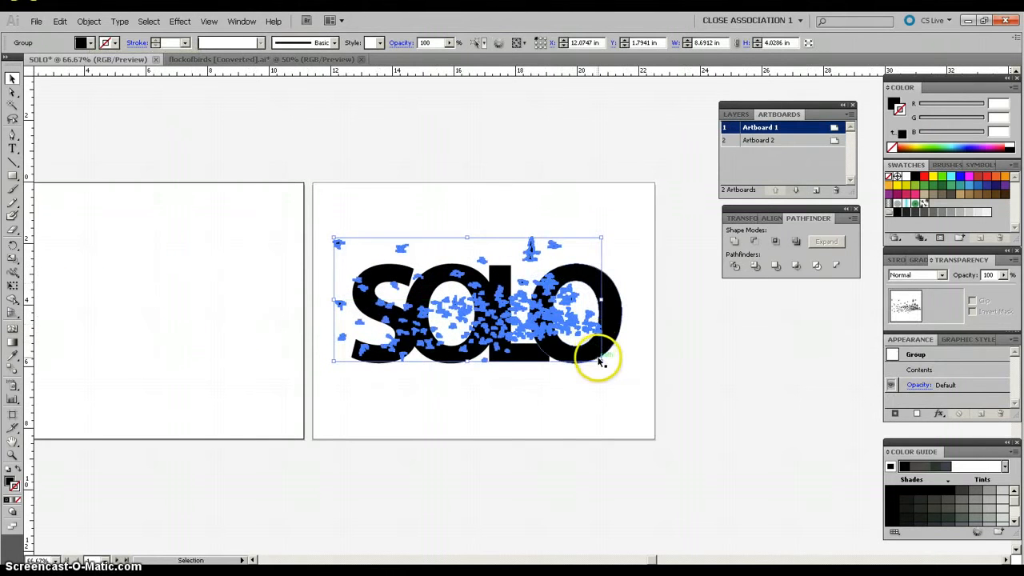
{"action": "left_click_drag", "start_coordinate": [600, 357], "coordinate": [628, 387]}
{"action": "left_click_drag", "start_coordinate": [468, 308], "coordinate": [438, 287]}
{"action": "left_click", "coordinate": [613, 356]}
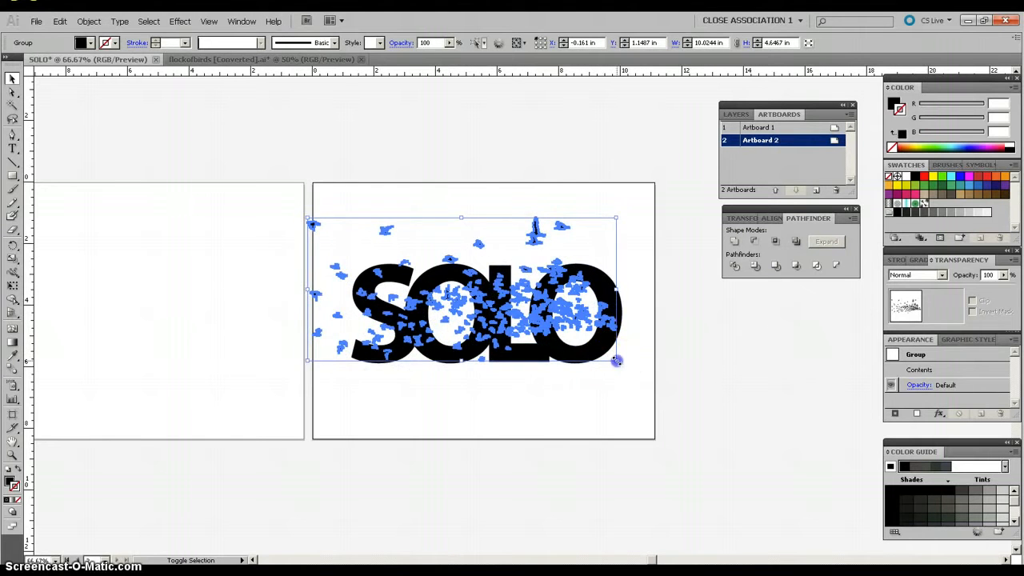
{"action": "left_click_drag", "start_coordinate": [616, 360], "coordinate": [645, 391]}
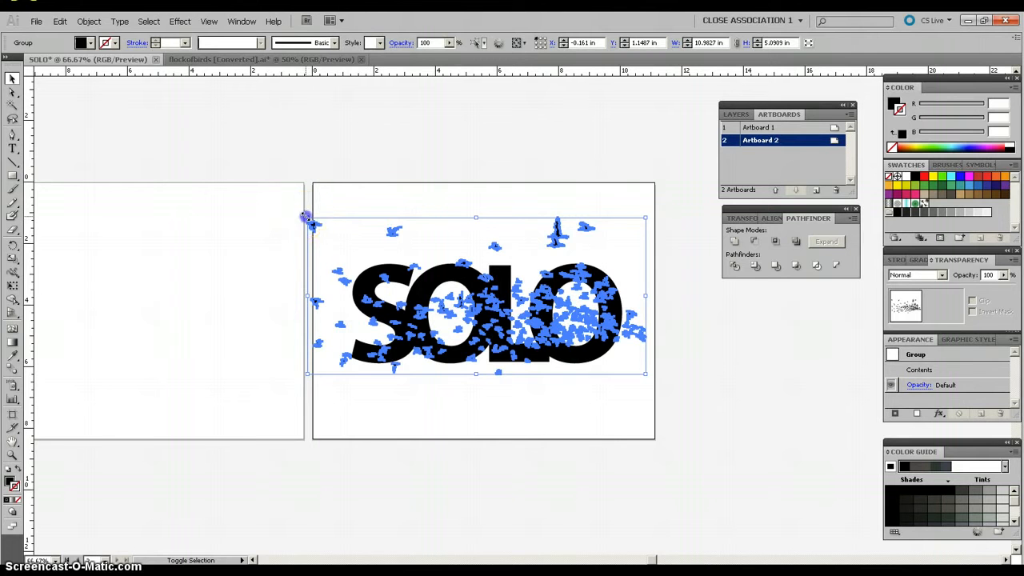
{"action": "left_click_drag", "start_coordinate": [307, 217], "coordinate": [319, 231]}
{"action": "left_click_drag", "start_coordinate": [645, 372], "coordinate": [668, 394]}
{"action": "left_click_drag", "start_coordinate": [542, 334], "coordinate": [519, 321]}
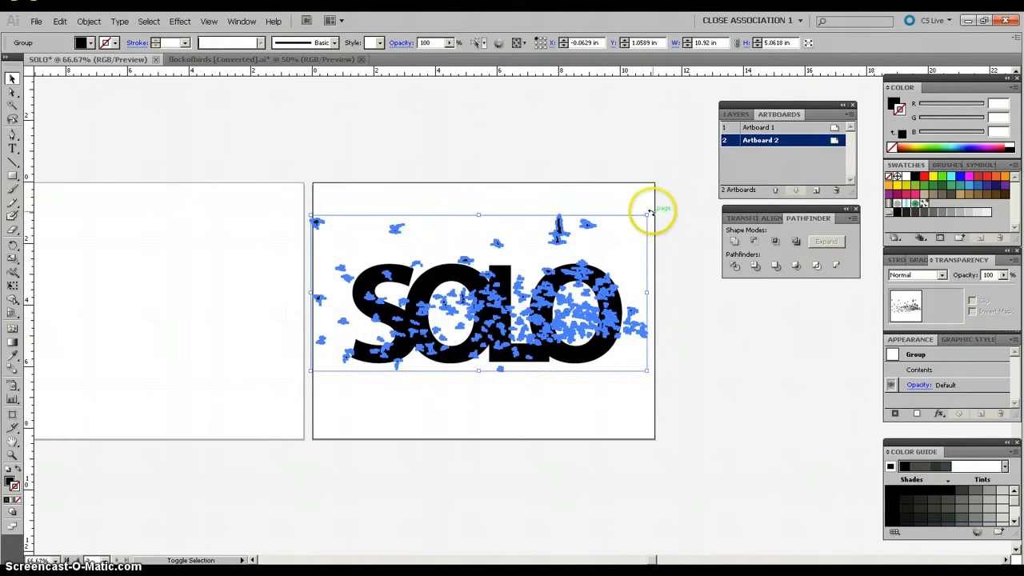
Rotate the bird flock slightly clockwise and shift it down so its dense part covers the lower half of the final letters
{"action": "left_click_drag", "start_coordinate": [652, 211], "coordinate": [655, 220]}
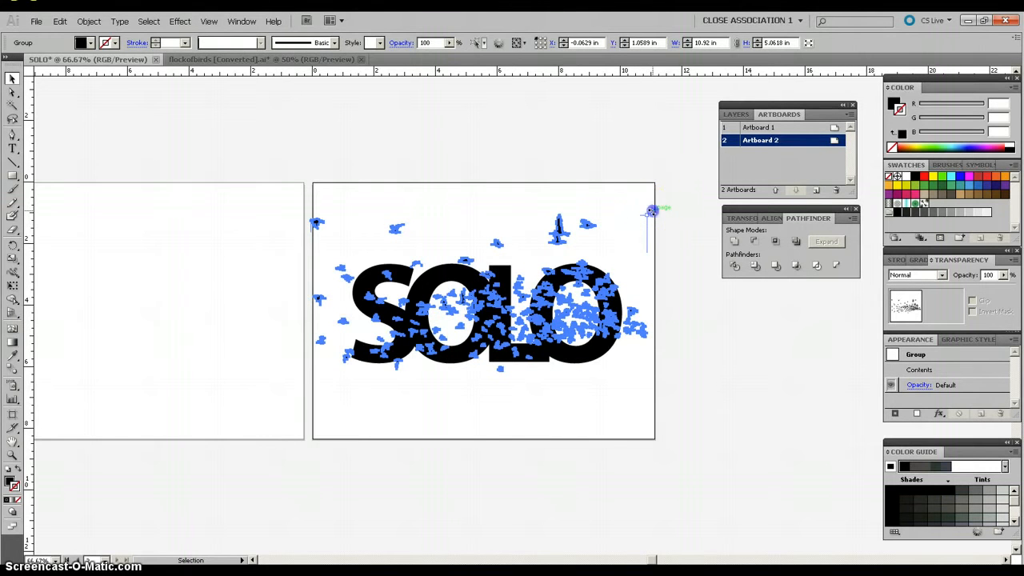
{"action": "left_click_drag", "start_coordinate": [650, 211], "coordinate": [661, 240]}
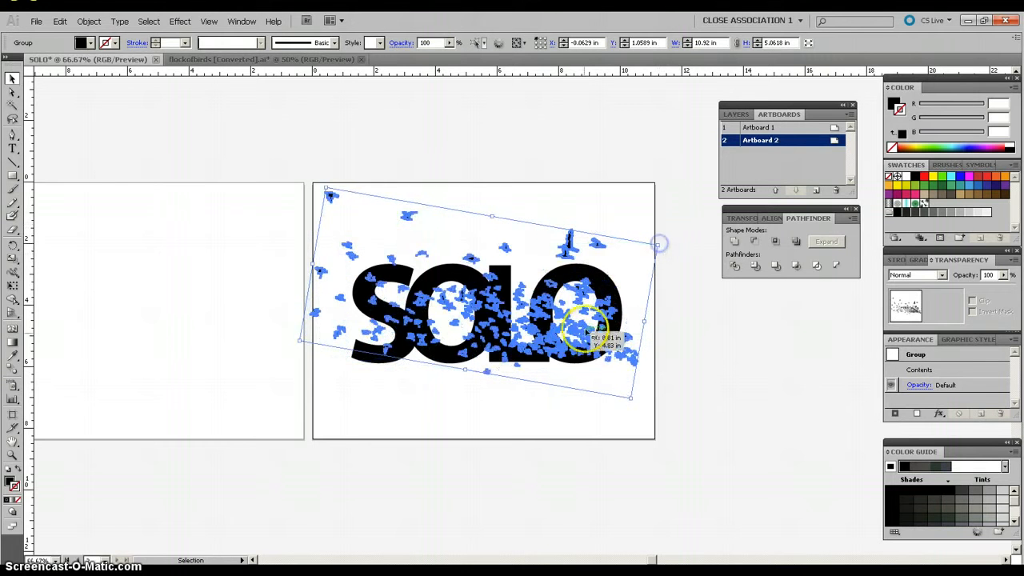
{"action": "left_click_drag", "start_coordinate": [575, 338], "coordinate": [587, 361]}
{"action": "left_click", "coordinate": [706, 305]}
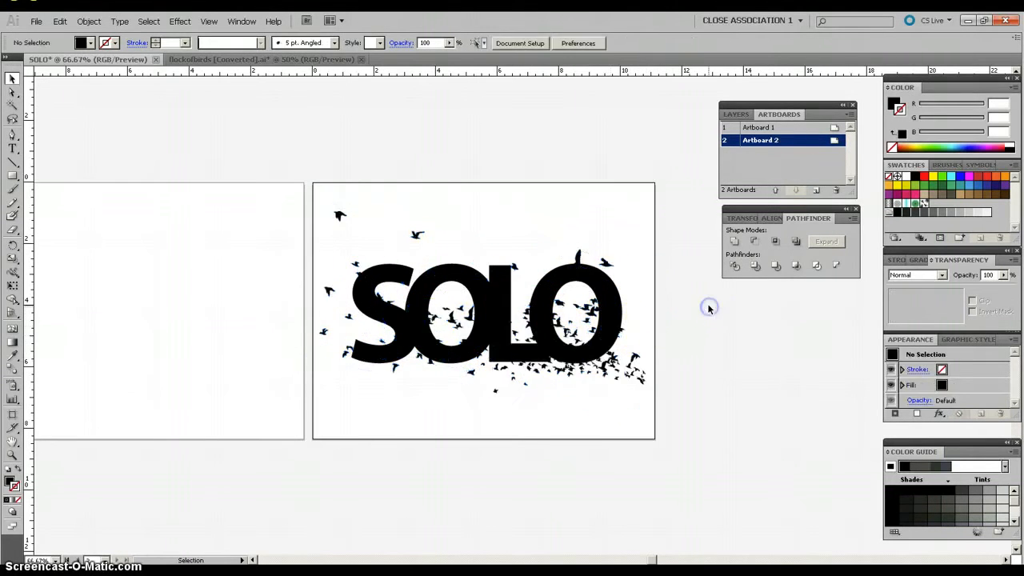
{"action": "left_click_drag", "start_coordinate": [614, 373], "coordinate": [607, 367]}
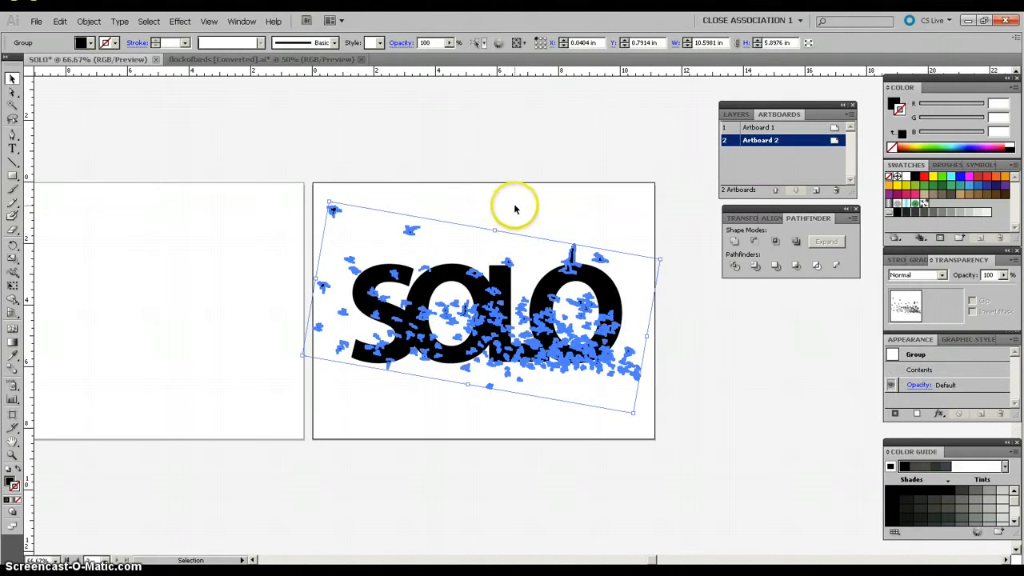
{"action": "left_click", "coordinate": [507, 220]}
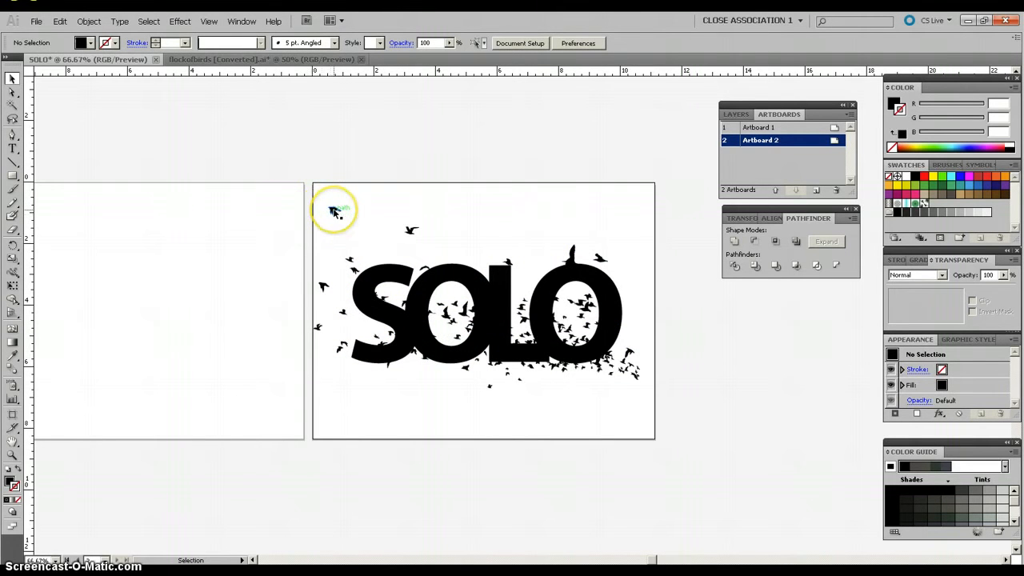
Bring the bird flock to the front of the stacking order, above the SOLO lettering
{"action": "left_click", "coordinate": [334, 211]}
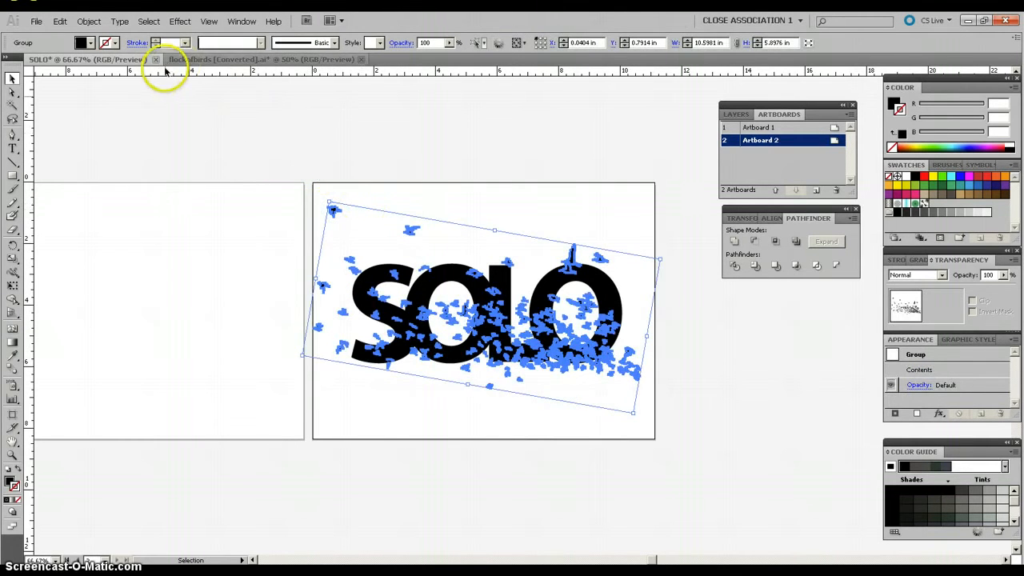
{"action": "left_click", "coordinate": [91, 23]}
{"action": "mouse_move", "coordinate": [97, 45]}
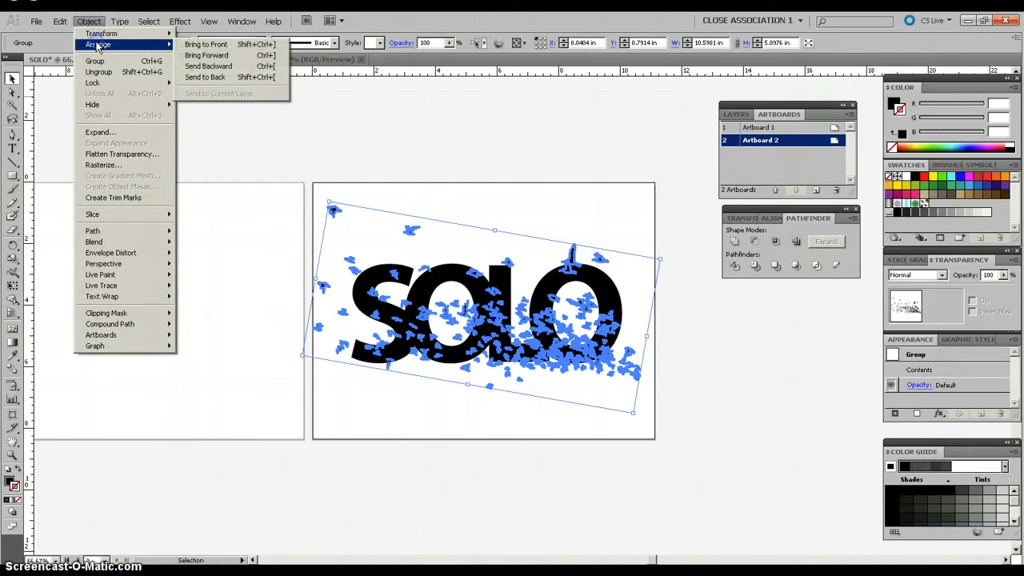
{"action": "left_click", "coordinate": [205, 45]}
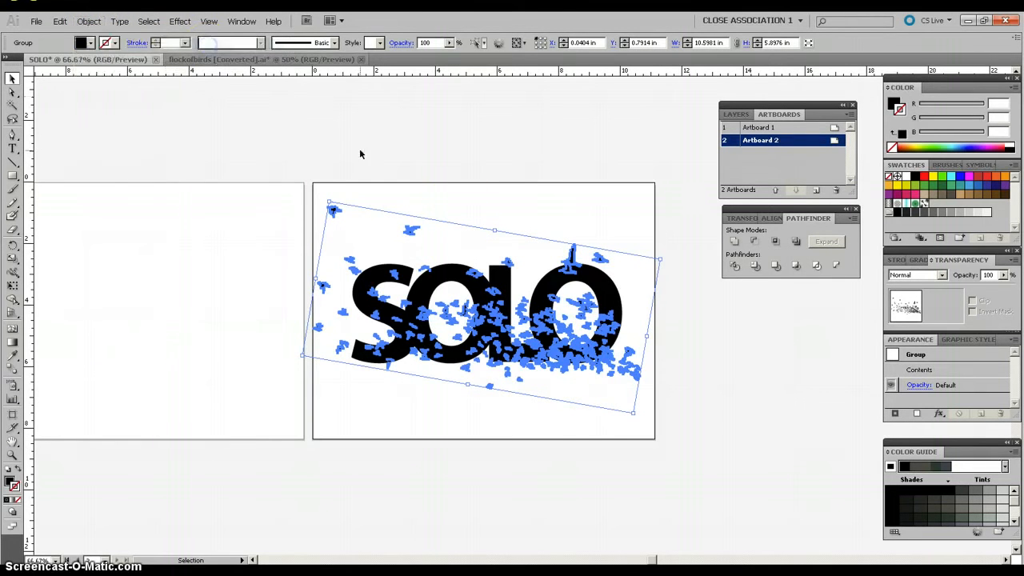
{"action": "left_click", "coordinate": [468, 210]}
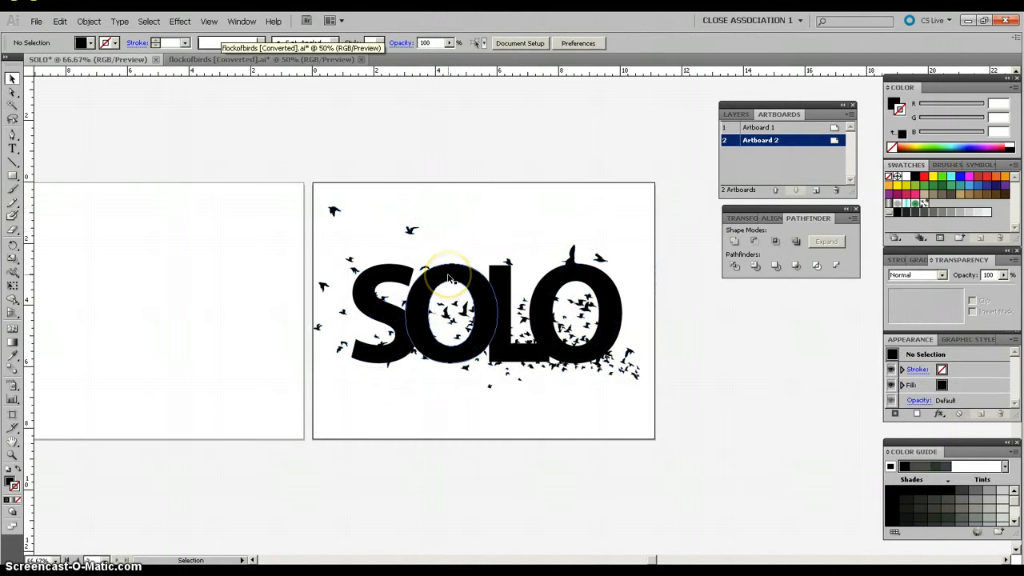
Select both the SOLO lettering and the bird flock and make them one compound path
{"action": "left_click", "coordinate": [449, 277]}
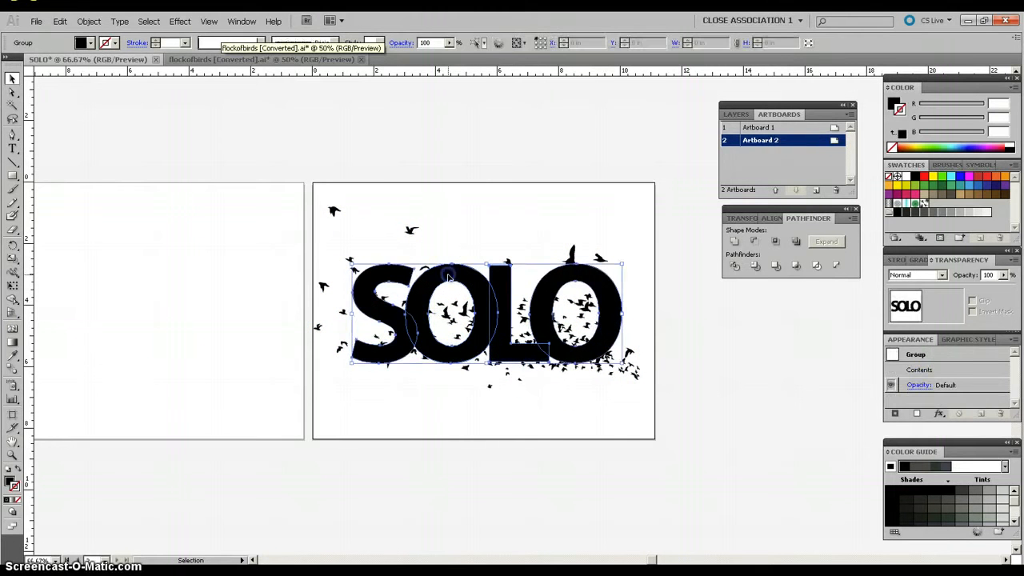
{"action": "left_click", "coordinate": [408, 231], "text": "shift"}
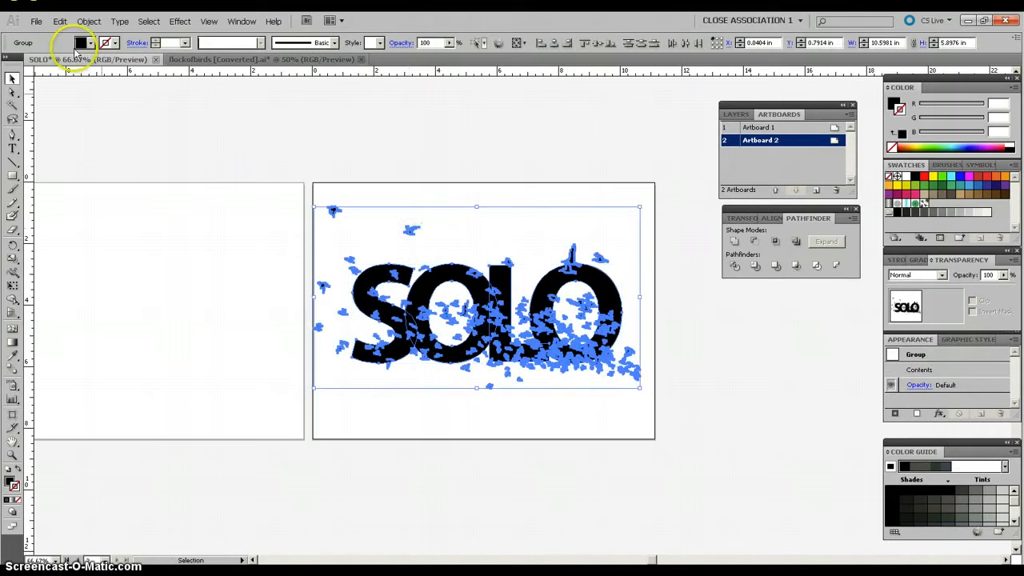
{"action": "left_click", "coordinate": [82, 21]}
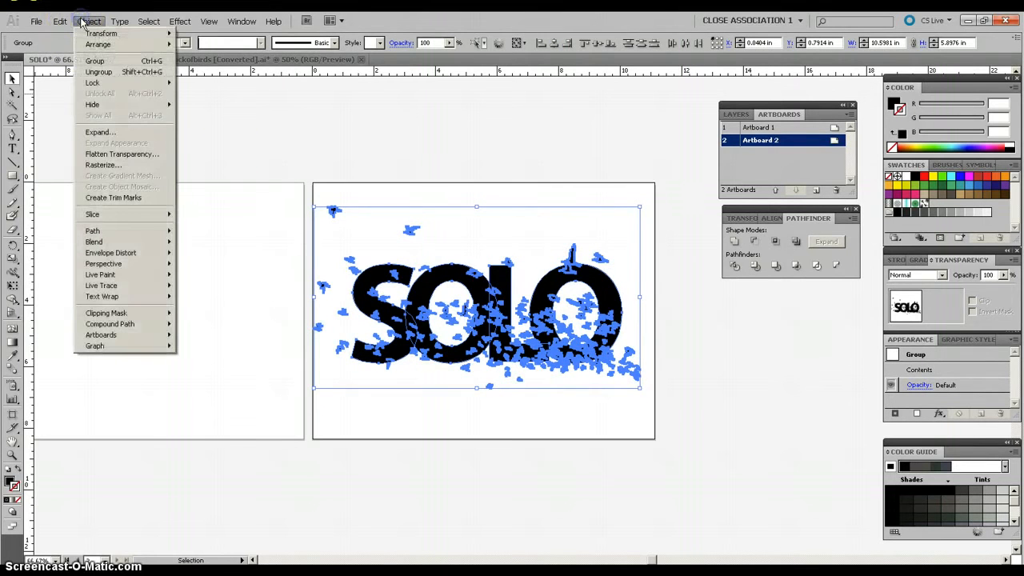
{"action": "mouse_move", "coordinate": [112, 326]}
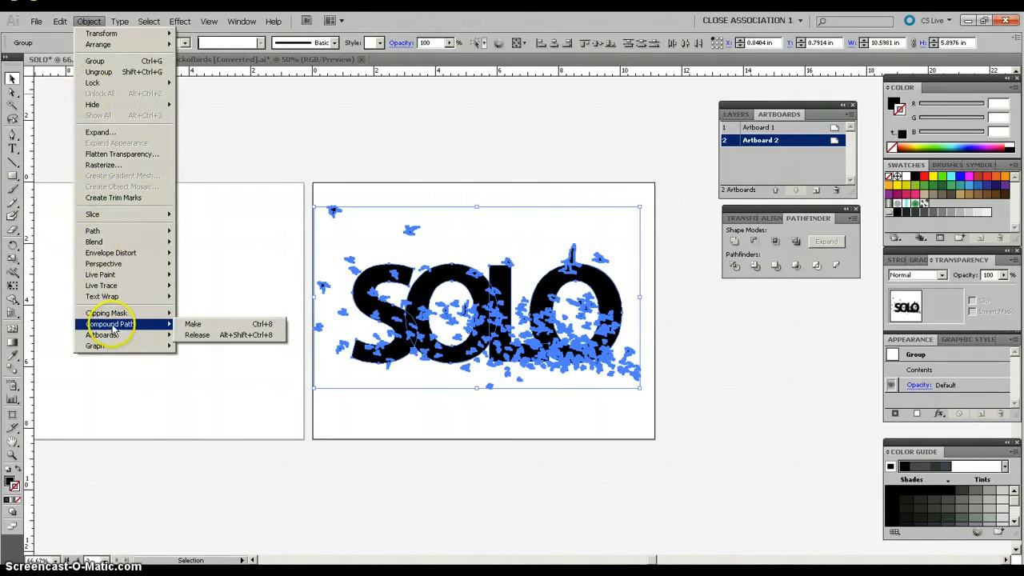
{"action": "left_click", "coordinate": [194, 324]}
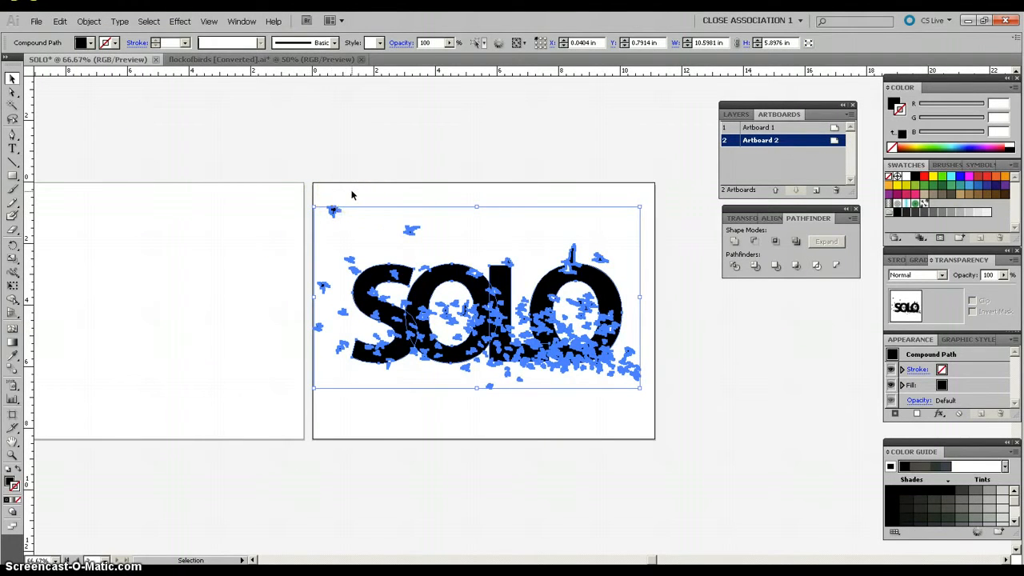
{"action": "left_click", "coordinate": [436, 198]}
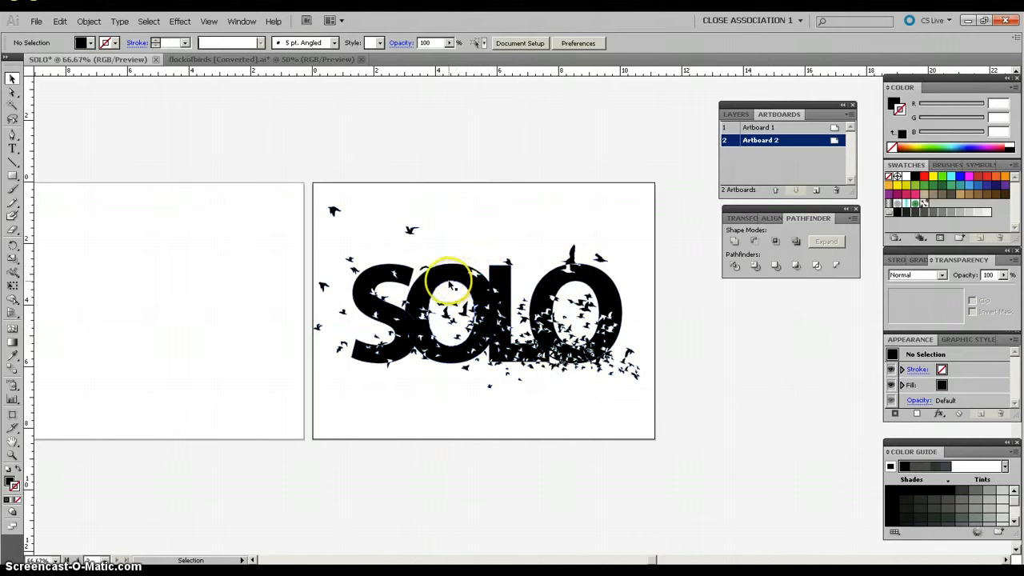
{"action": "left_click", "coordinate": [379, 388]}
Place the image abre_tus_ojos_1024x7682 from the images folder of MUL-199 Final Elements, browsing the files as thumbnails
{"action": "left_click", "coordinate": [646, 562]}
{"action": "left_click", "coordinate": [646, 561]}
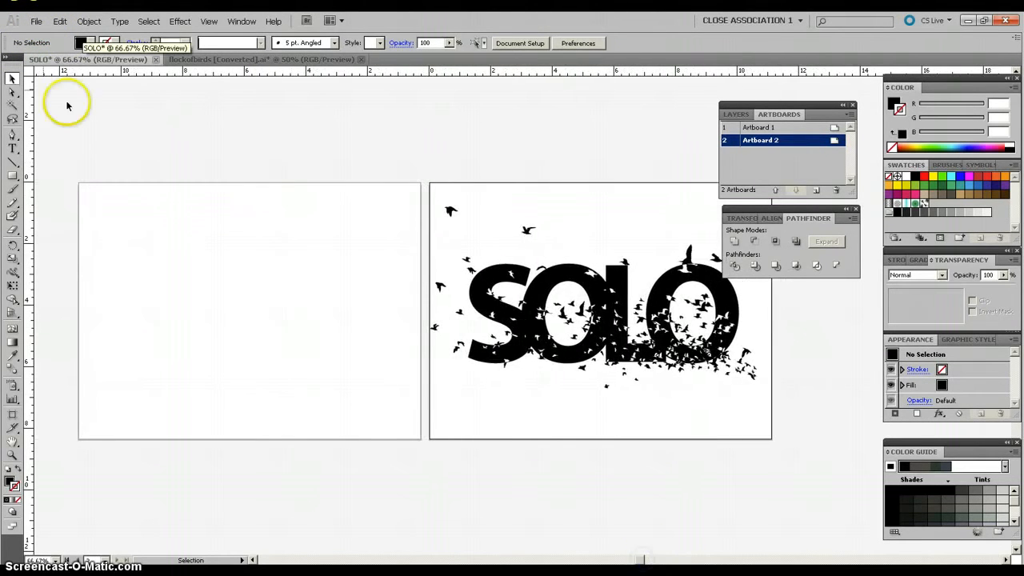
{"action": "left_click", "coordinate": [36, 22]}
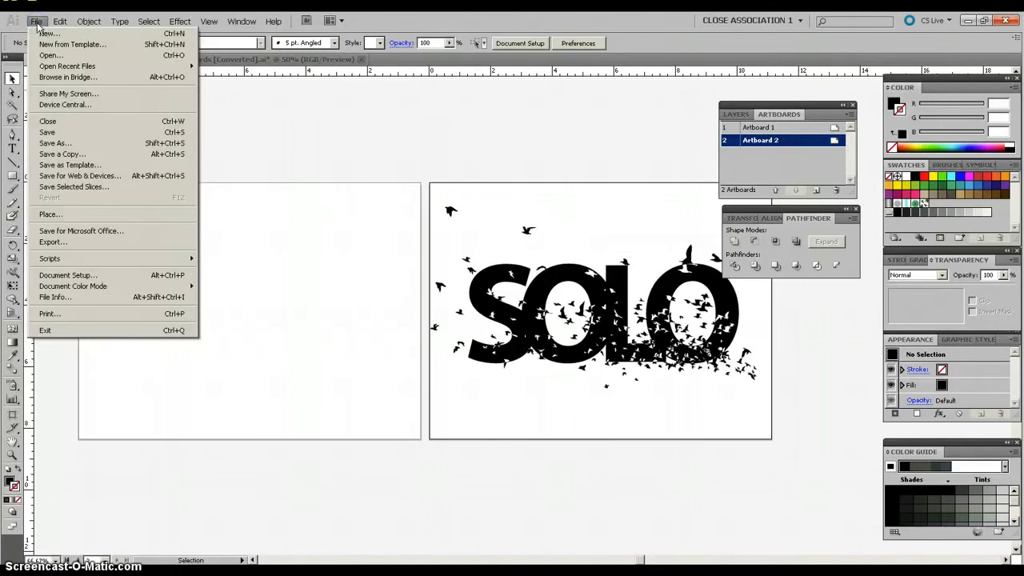
{"action": "left_click", "coordinate": [50, 216]}
{"action": "left_click", "coordinate": [48, 215]}
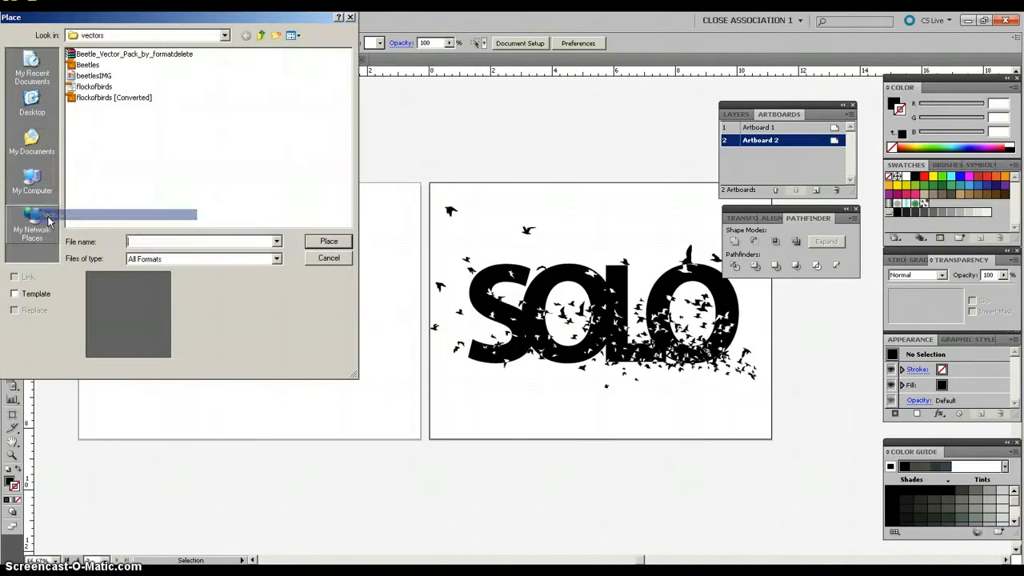
{"action": "left_click", "coordinate": [261, 36]}
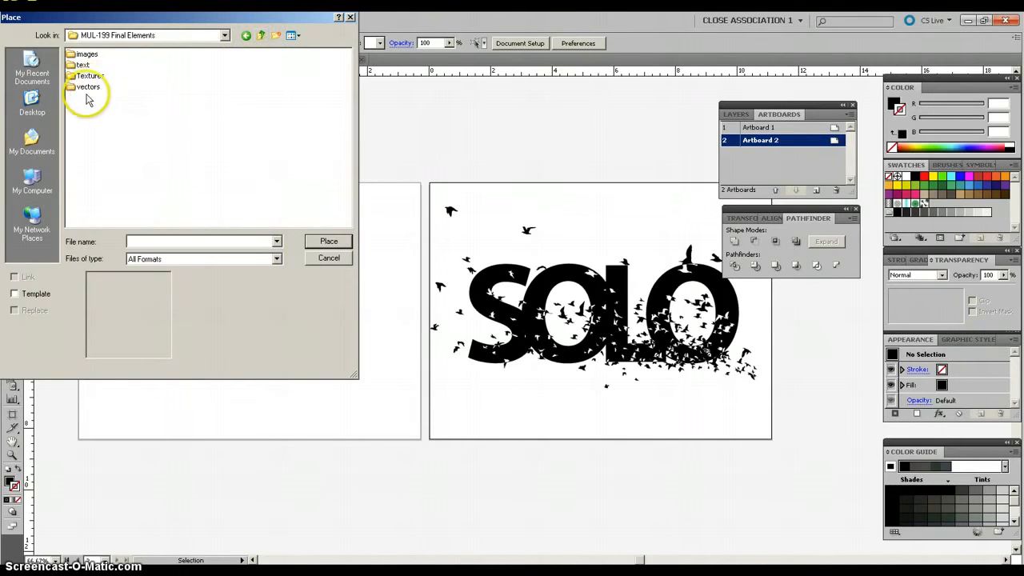
{"action": "double_click", "coordinate": [87, 55]}
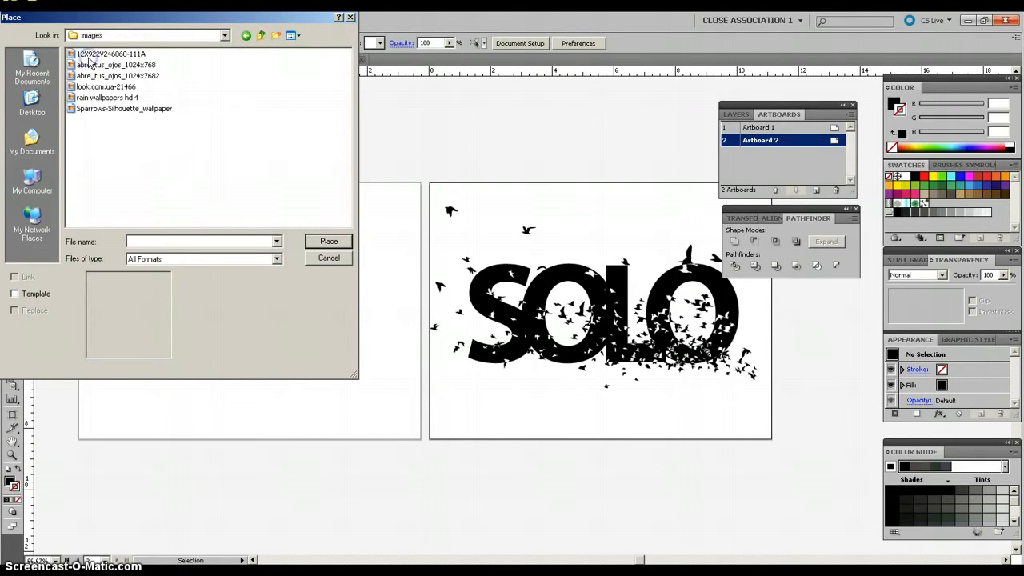
{"action": "left_click", "coordinate": [292, 35]}
{"action": "left_click", "coordinate": [300, 44]}
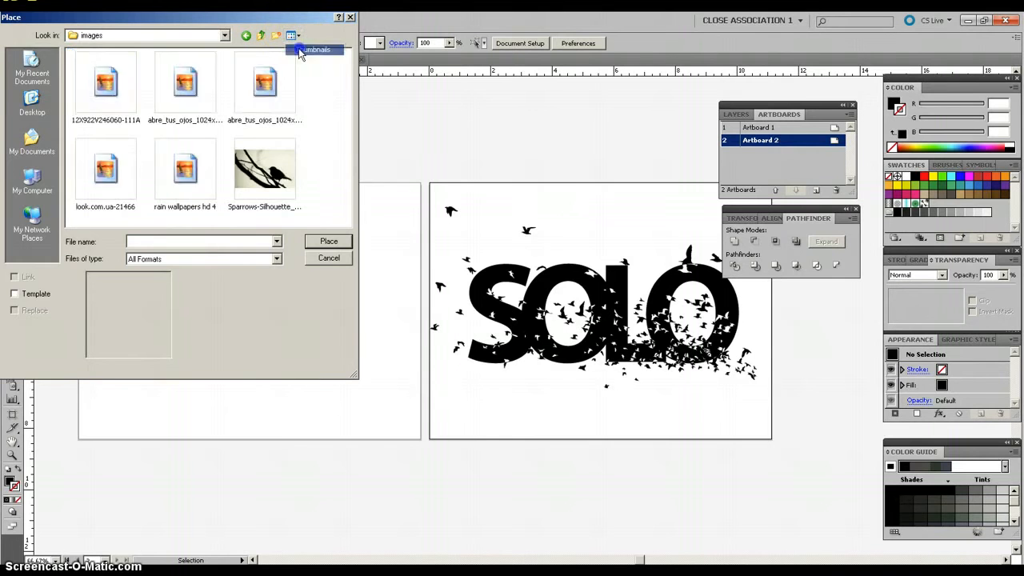
{"action": "left_click", "coordinate": [248, 100]}
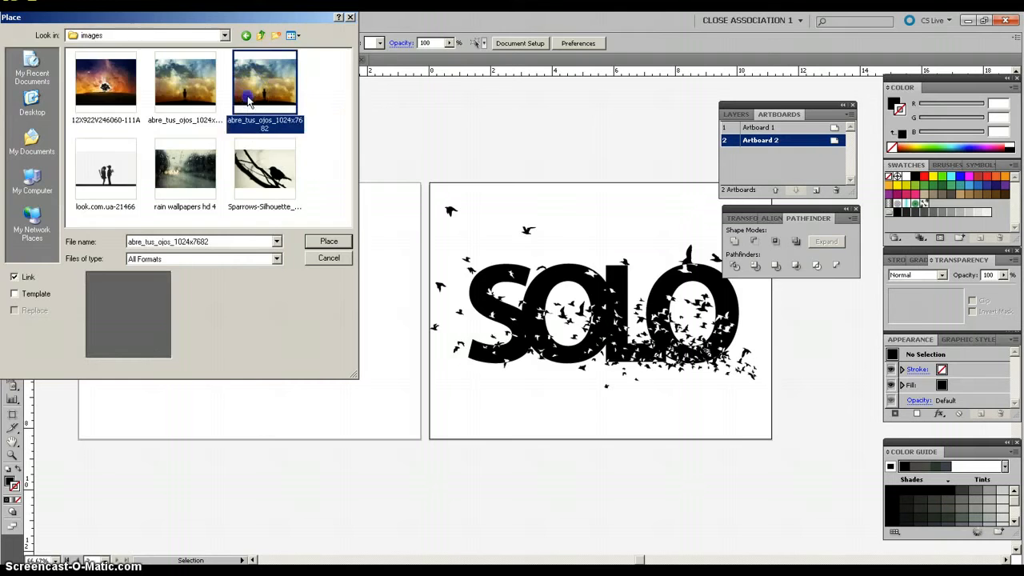
{"action": "double_click", "coordinate": [248, 100]}
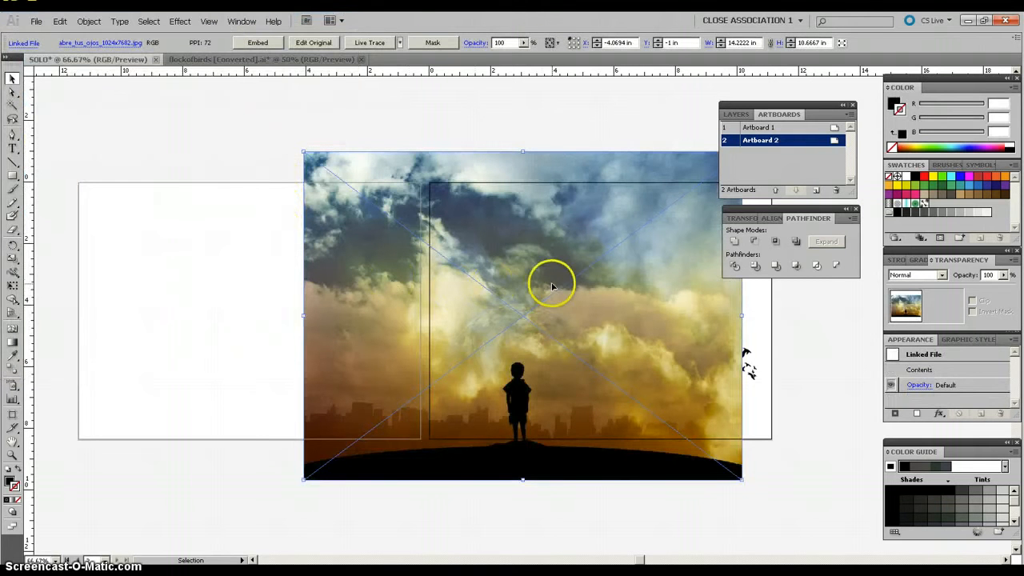
Embed the placed sky image and fit it inside the first artboard at about 10.3 by 7.7 in
{"action": "left_click_drag", "start_coordinate": [551, 287], "coordinate": [351, 268]}
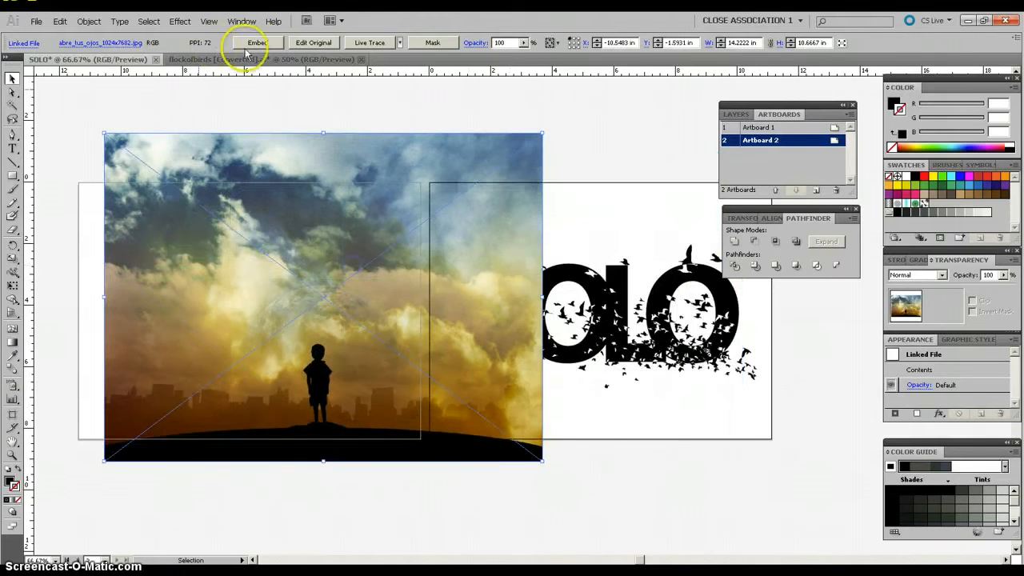
{"action": "left_click", "coordinate": [261, 44]}
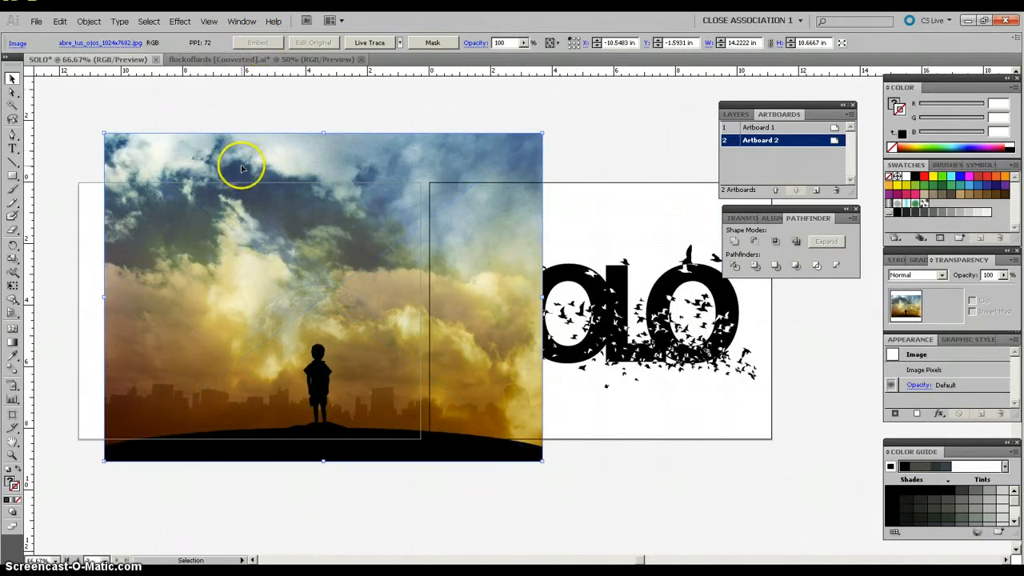
{"action": "left_click_drag", "start_coordinate": [324, 133], "coordinate": [320, 224]}
{"action": "left_click_drag", "start_coordinate": [374, 277], "coordinate": [307, 245]}
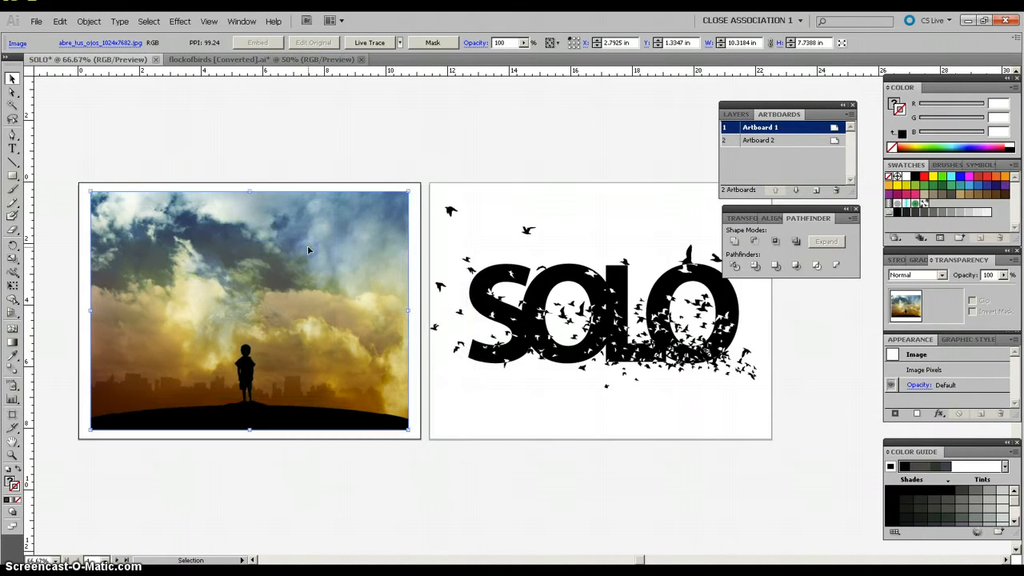
{"action": "left_click", "coordinate": [281, 140]}
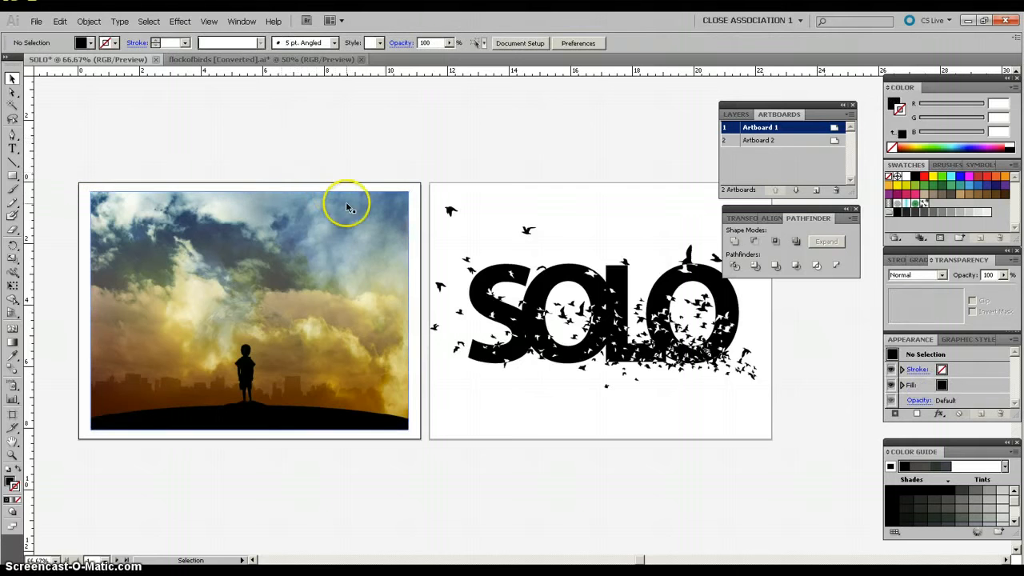
Move the SOLO compound path onto the sky image and scale it to about 5.6 by 3.1 in, above the boy's silhouette
{"action": "left_click", "coordinate": [510, 276]}
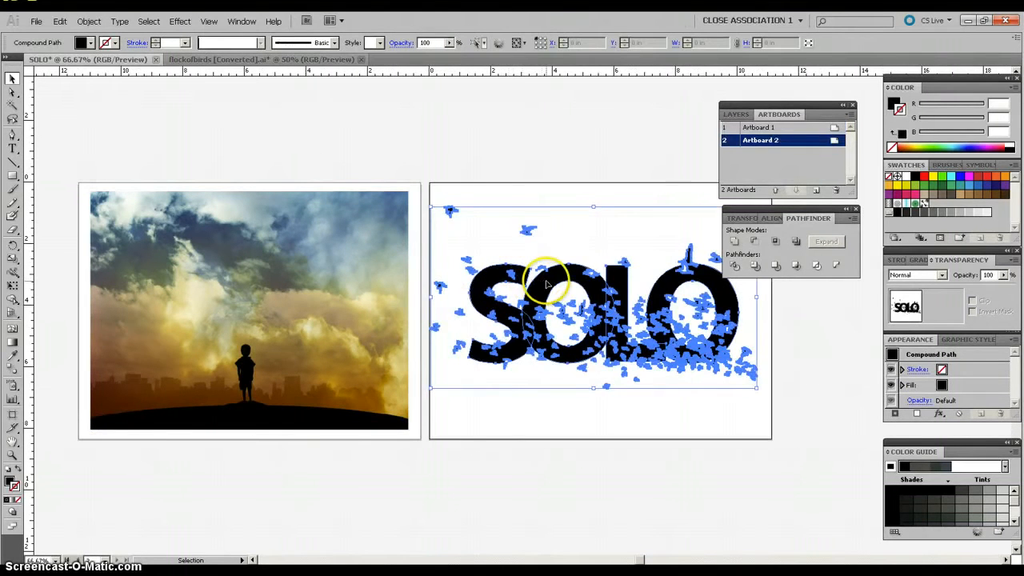
{"action": "left_click_drag", "start_coordinate": [548, 284], "coordinate": [197, 274]}
{"action": "left_click_drag", "start_coordinate": [242, 216], "coordinate": [240, 284]}
{"action": "left_click", "coordinate": [253, 324]}
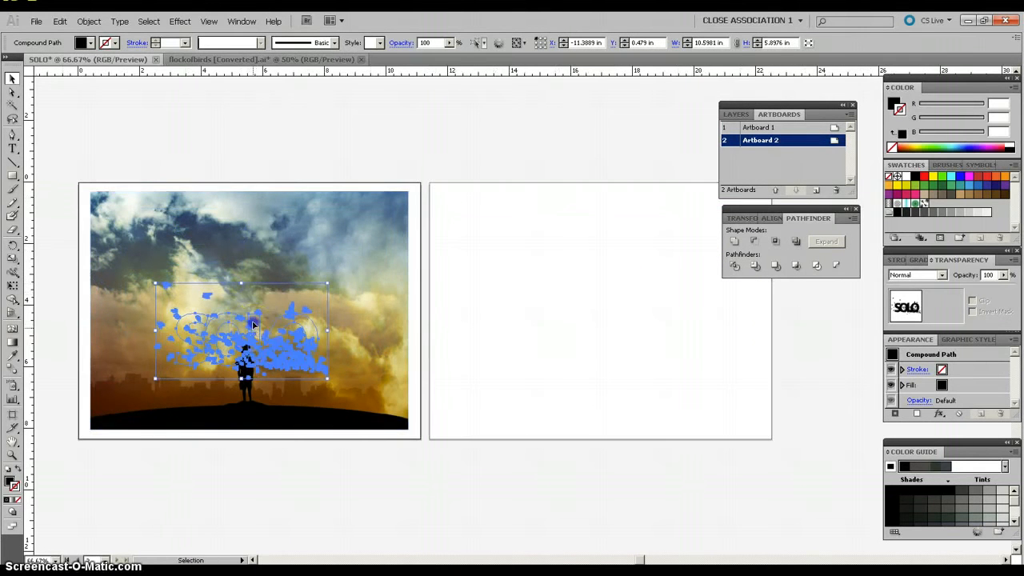
{"action": "left_click_drag", "start_coordinate": [253, 324], "coordinate": [253, 294]}
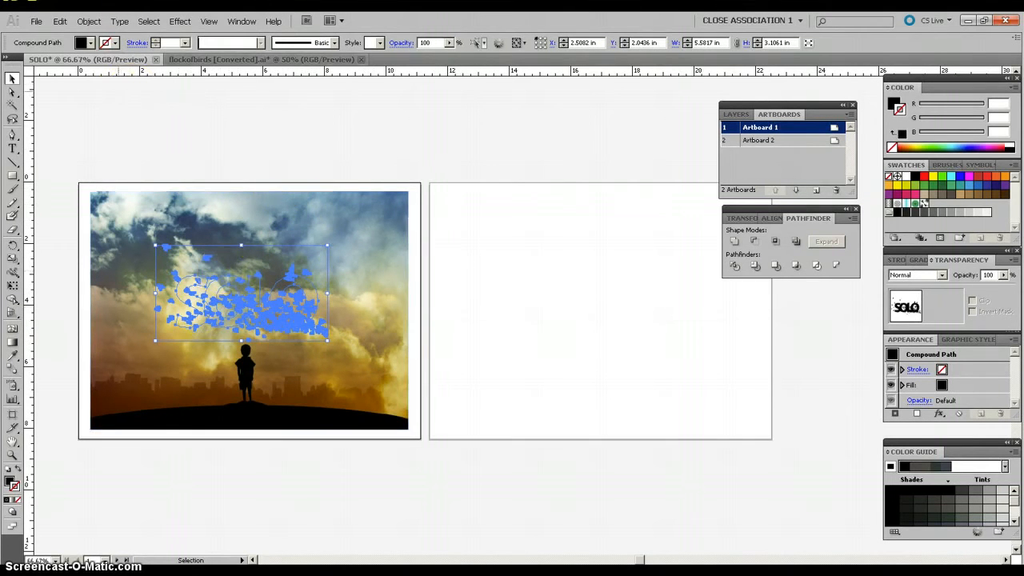
Bring the SOLO compound path to the front of the stacking order, above the sky image
{"action": "left_click", "coordinate": [88, 22]}
{"action": "mouse_move", "coordinate": [98, 45]}
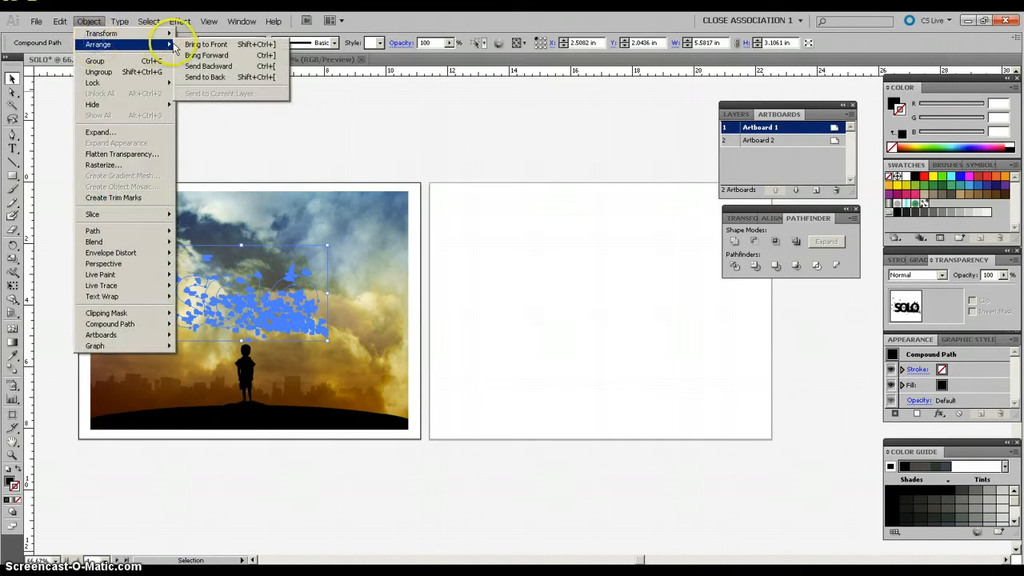
{"action": "left_click", "coordinate": [195, 45]}
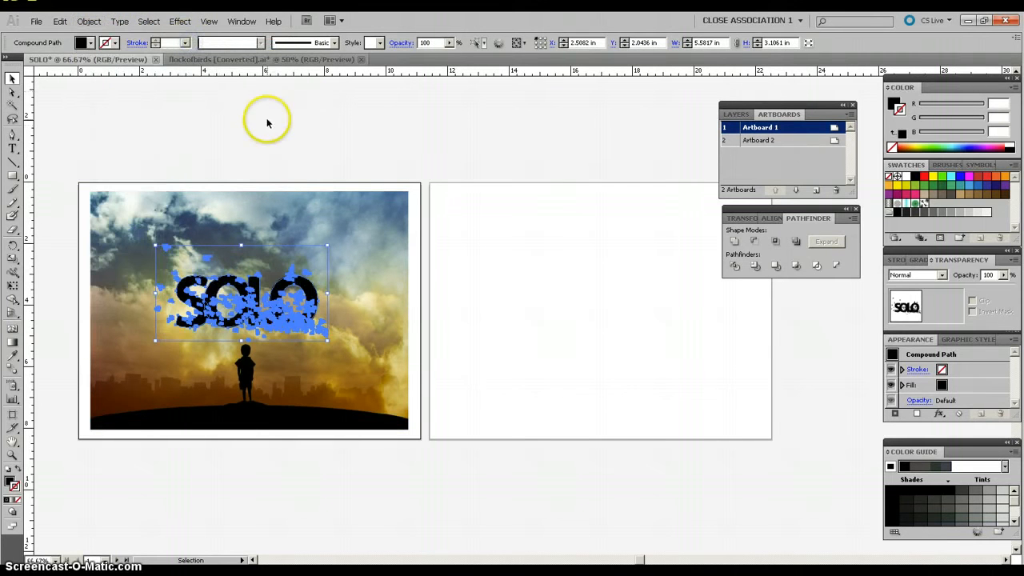
{"action": "left_click", "coordinate": [290, 163]}
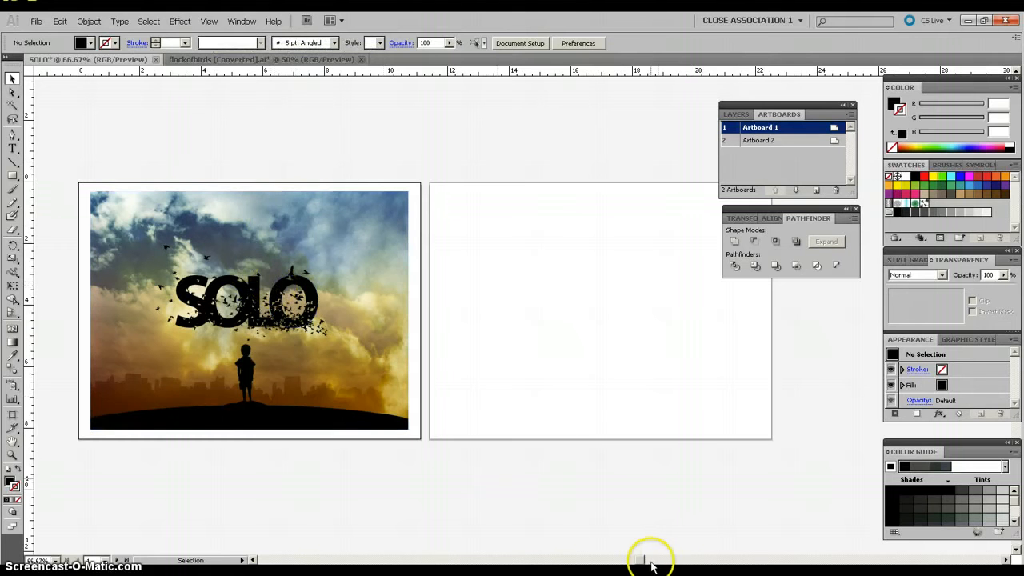
Examine the SOLO lettering and its bird cutouts against the sky image, both close up and as a whole
{"action": "left_click_drag", "start_coordinate": [640, 564], "coordinate": [632, 562]}
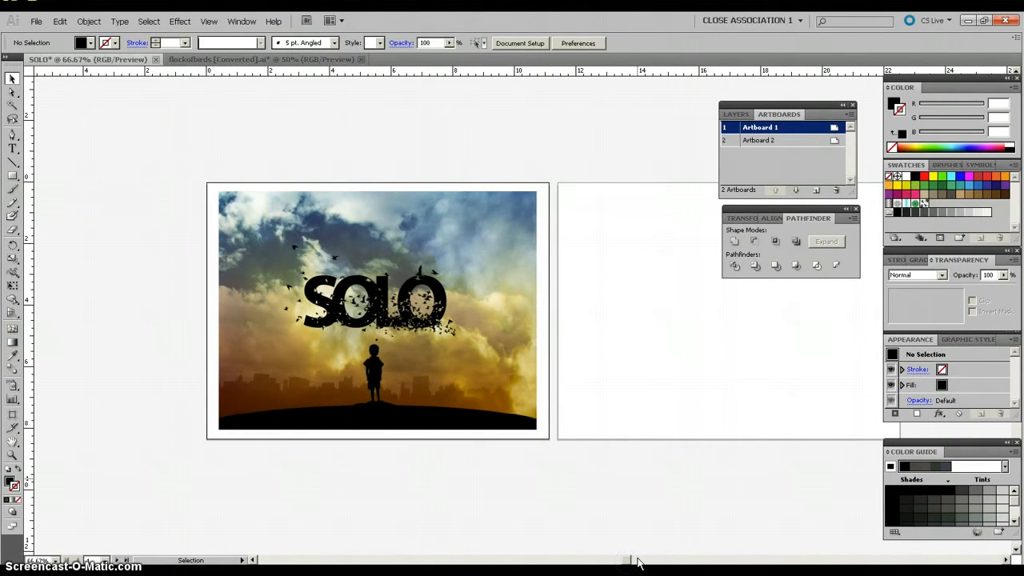
{"action": "key", "text": "ctrl+plus"}
{"action": "key", "text": "ctrl+plus"}
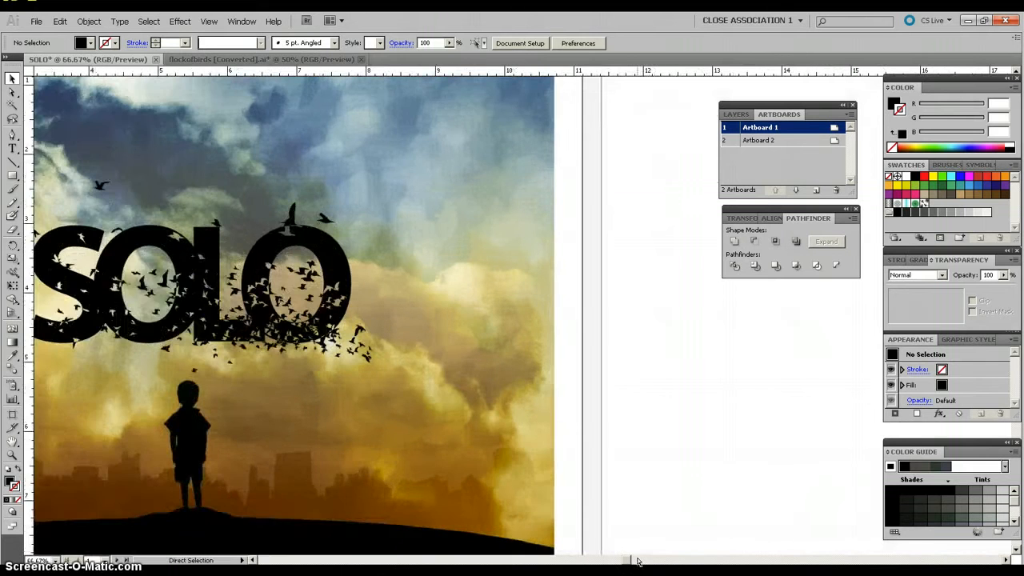
{"action": "key", "text": "ctrl+plus"}
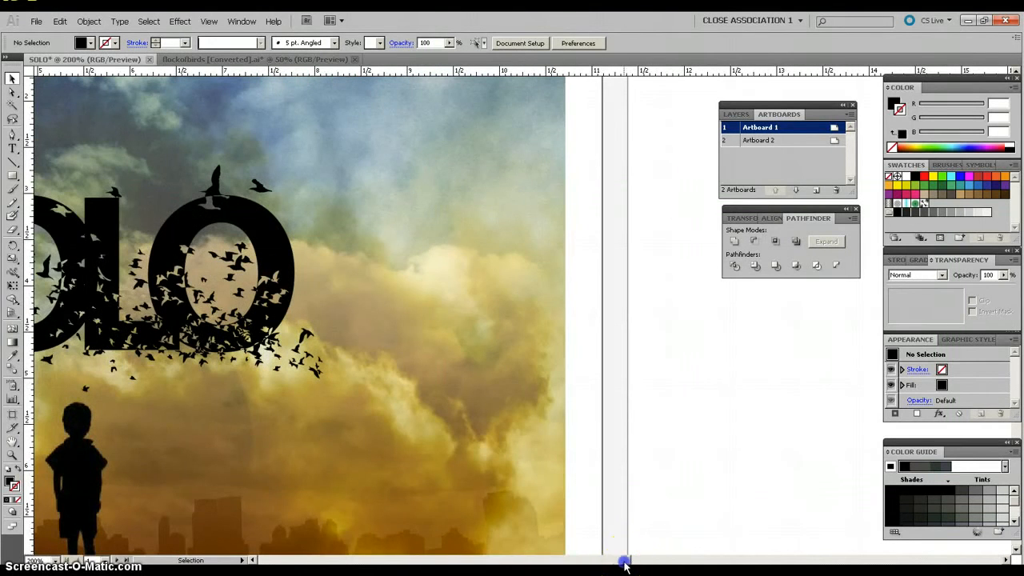
{"action": "left_click_drag", "start_coordinate": [624, 564], "coordinate": [608, 563]}
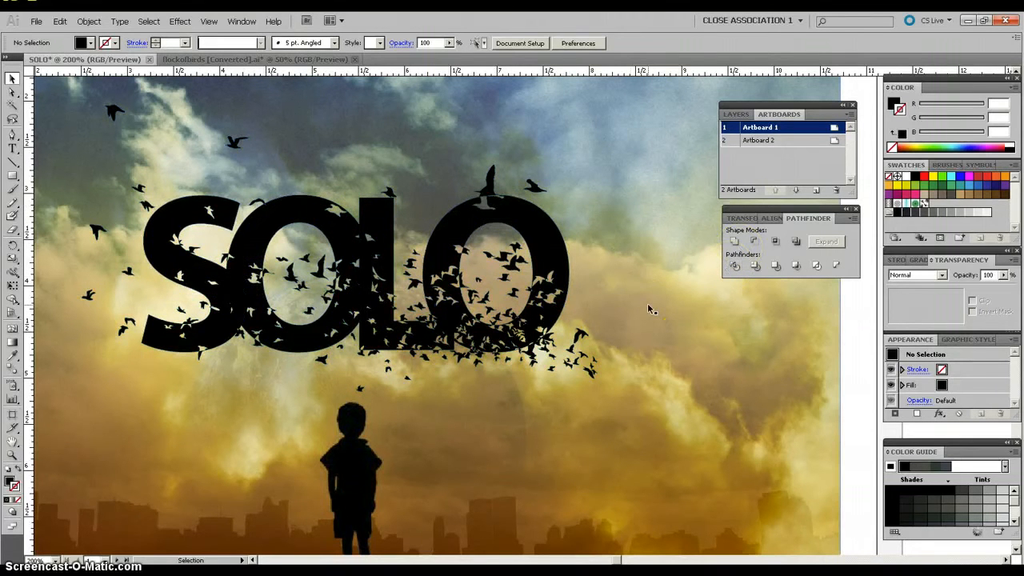
{"action": "key", "text": "ctrl+minus"}
{"action": "key", "text": "ctrl+minus"}
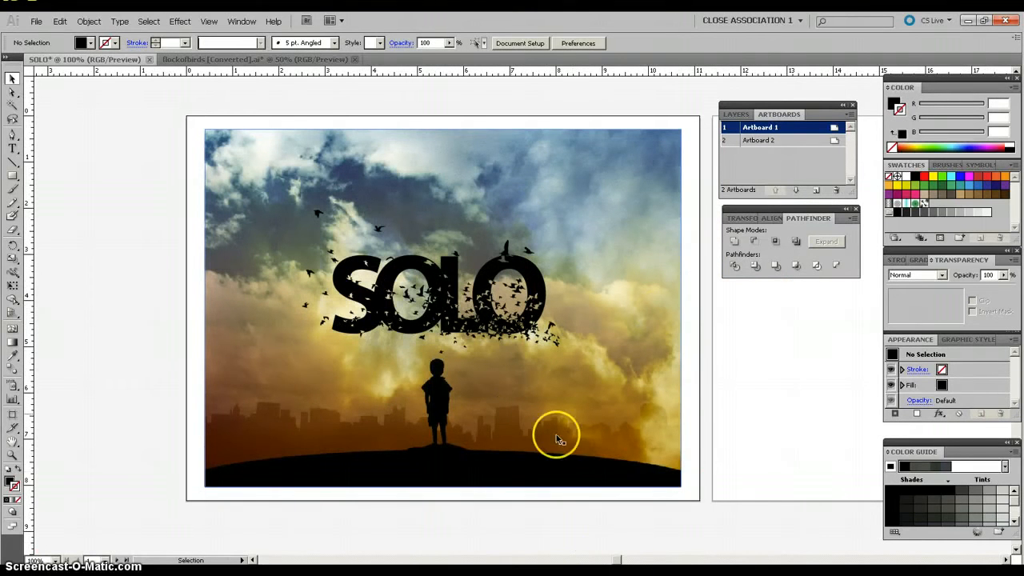
{"action": "left_click_drag", "start_coordinate": [618, 560], "coordinate": [624, 563]}
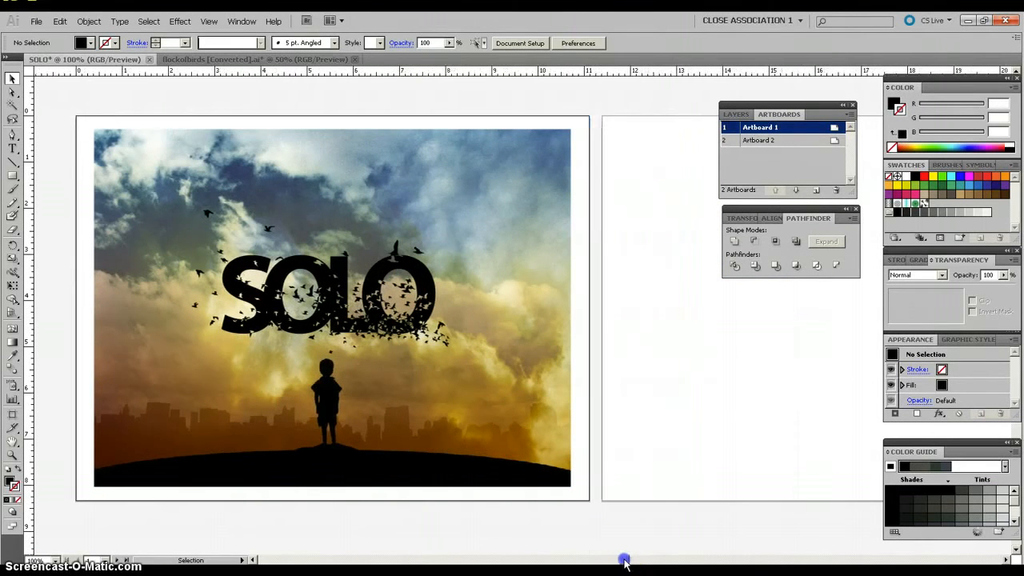
Set the blending mode of the SOLO compound path on the sky image to Overlay
{"action": "left_click", "coordinate": [332, 299]}
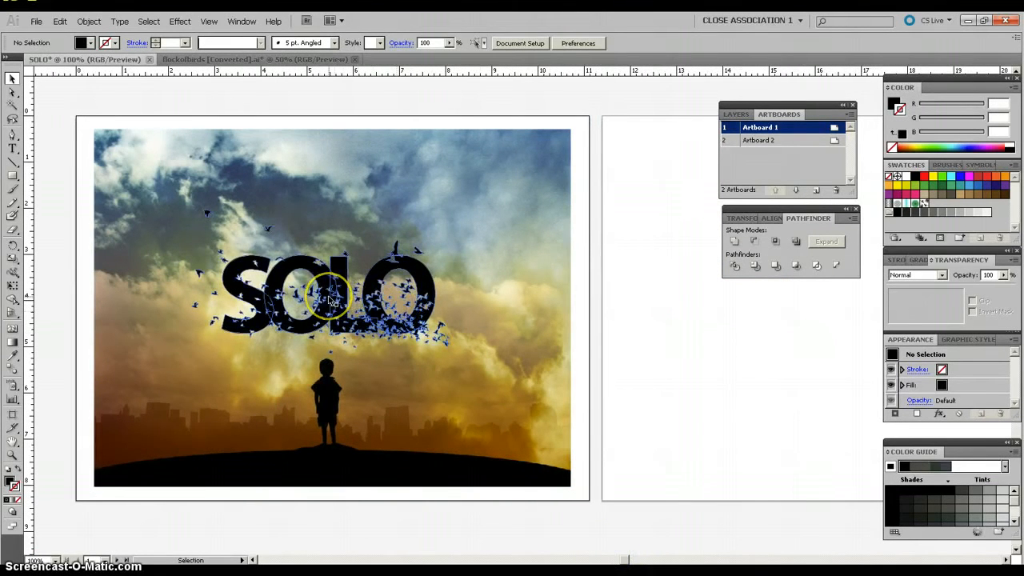
{"action": "left_click", "coordinate": [222, 256]}
{"action": "left_click", "coordinate": [12, 78]}
{"action": "left_click", "coordinate": [247, 330]}
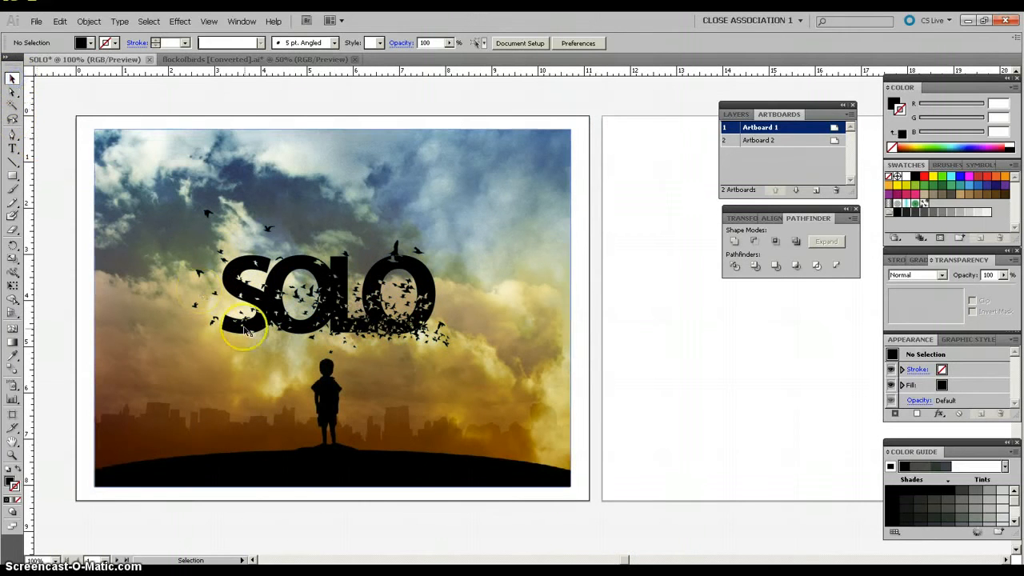
{"action": "left_click", "coordinate": [345, 318]}
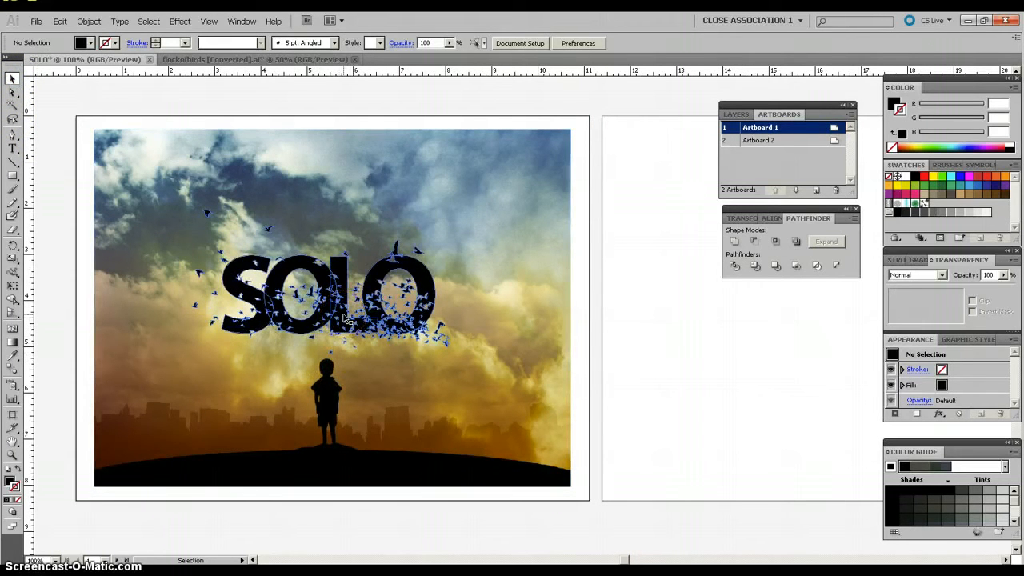
{"action": "left_click", "coordinate": [345, 318]}
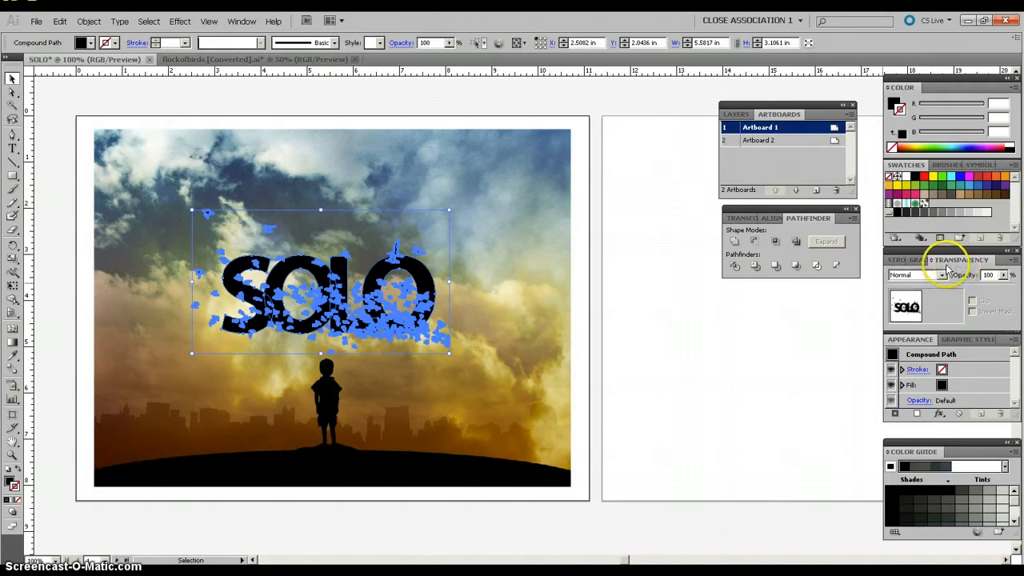
{"action": "left_click", "coordinate": [239, 22]}
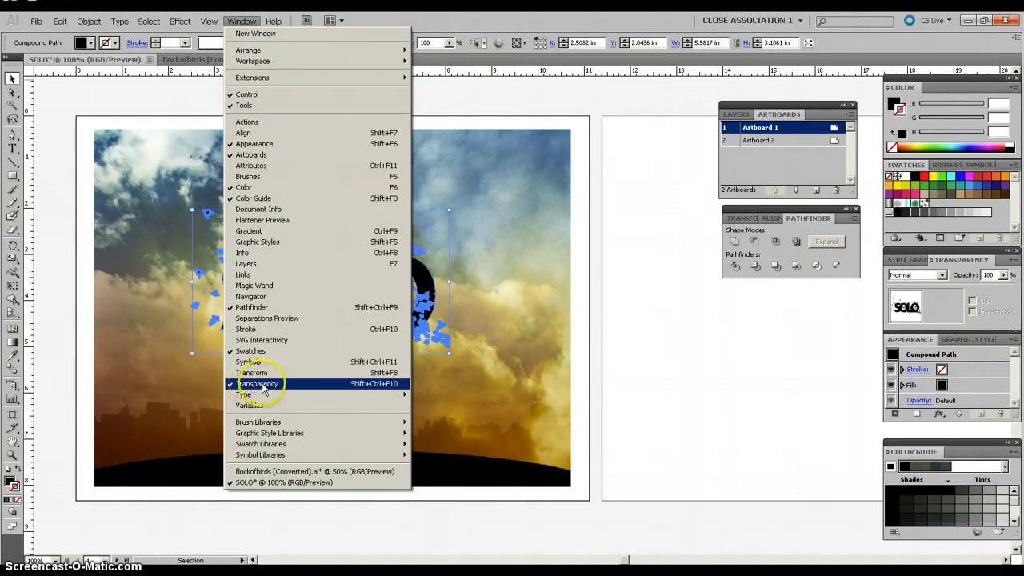
{"action": "left_click", "coordinate": [240, 22]}
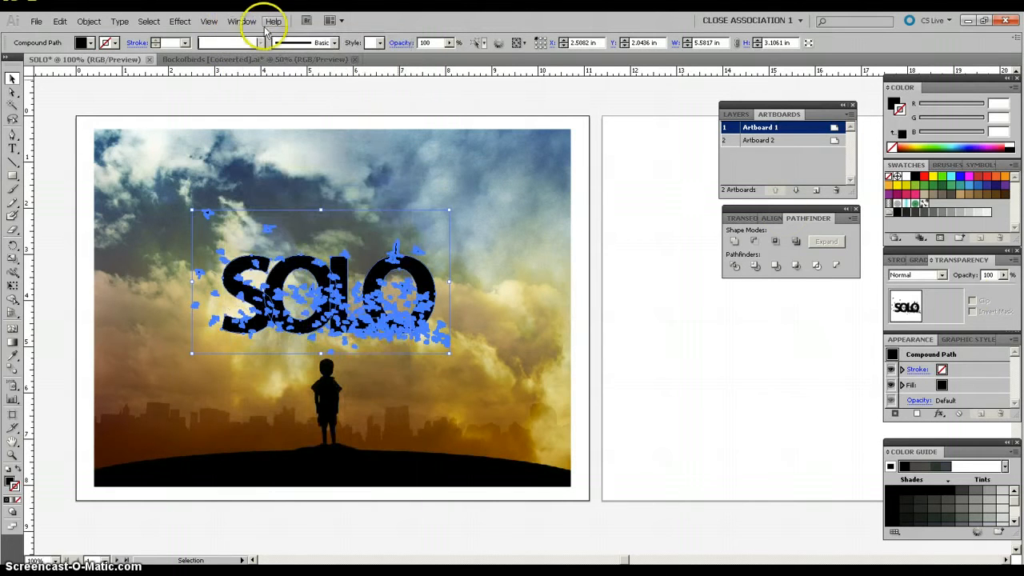
{"action": "left_click", "coordinate": [943, 276]}
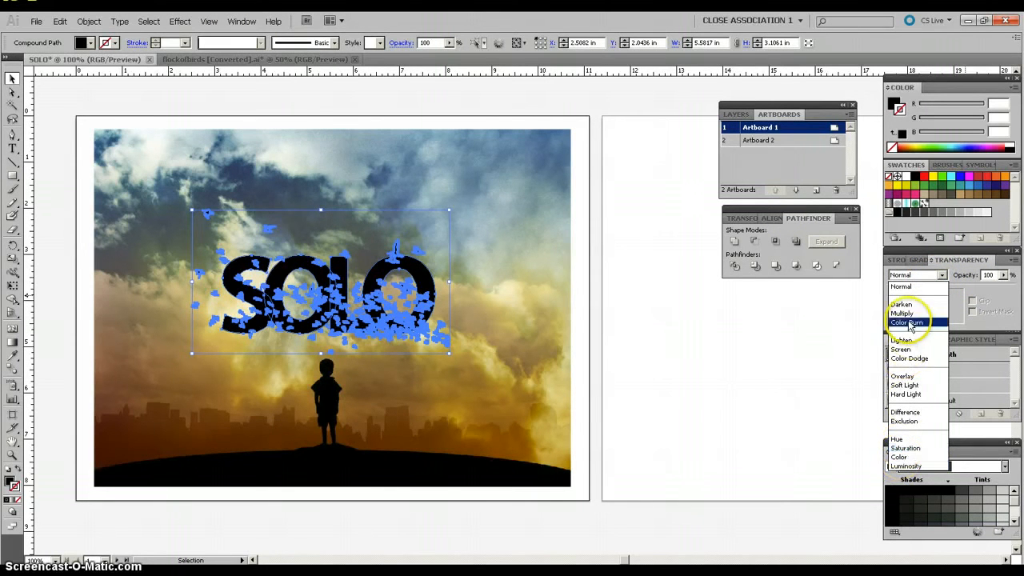
{"action": "left_click", "coordinate": [903, 376]}
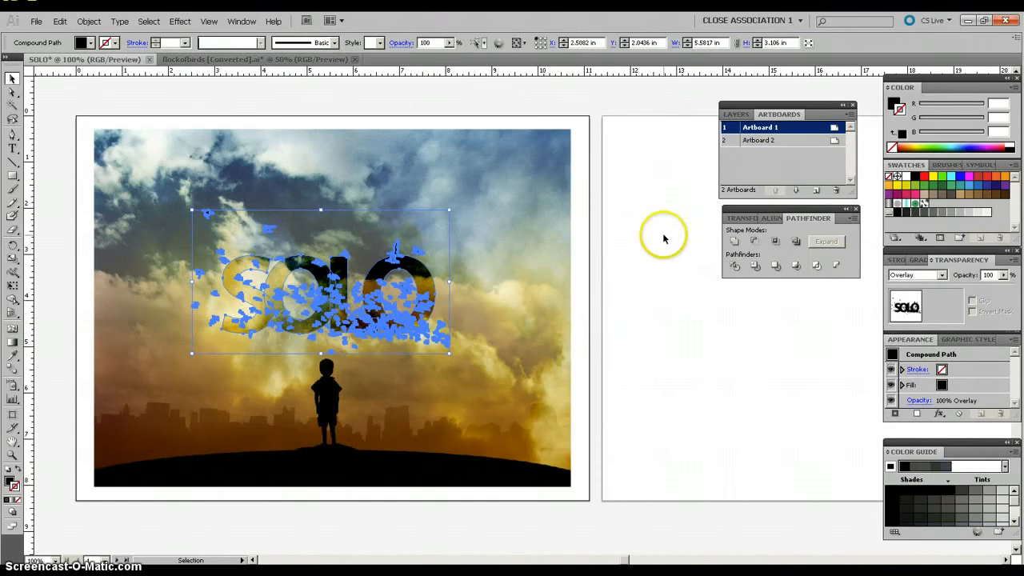
{"action": "left_click", "coordinate": [577, 167]}
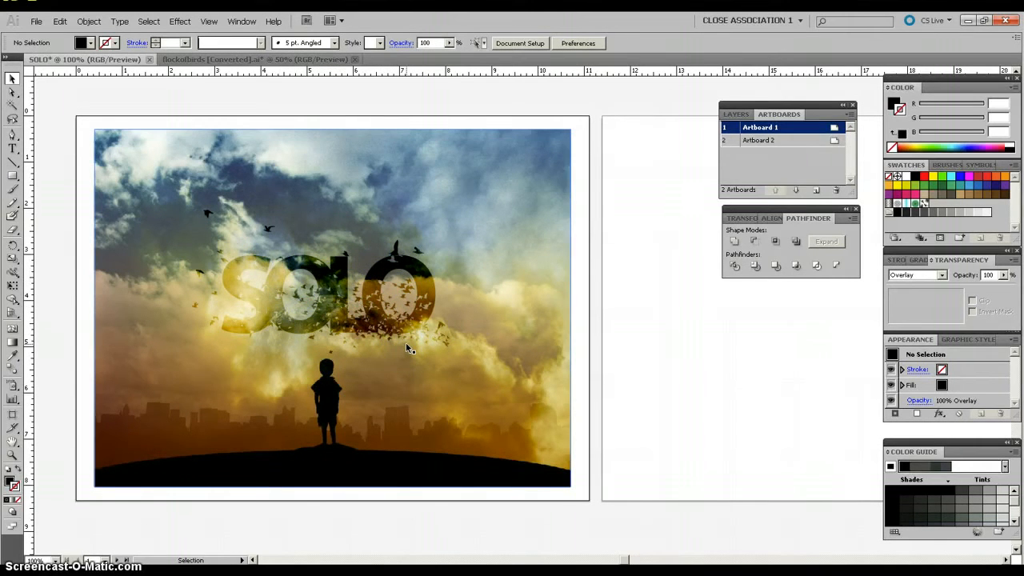
Place copies of the SOLO compound path and the sky image on the second artboard, keeping them level with the originals
{"action": "left_click", "coordinate": [391, 324]}
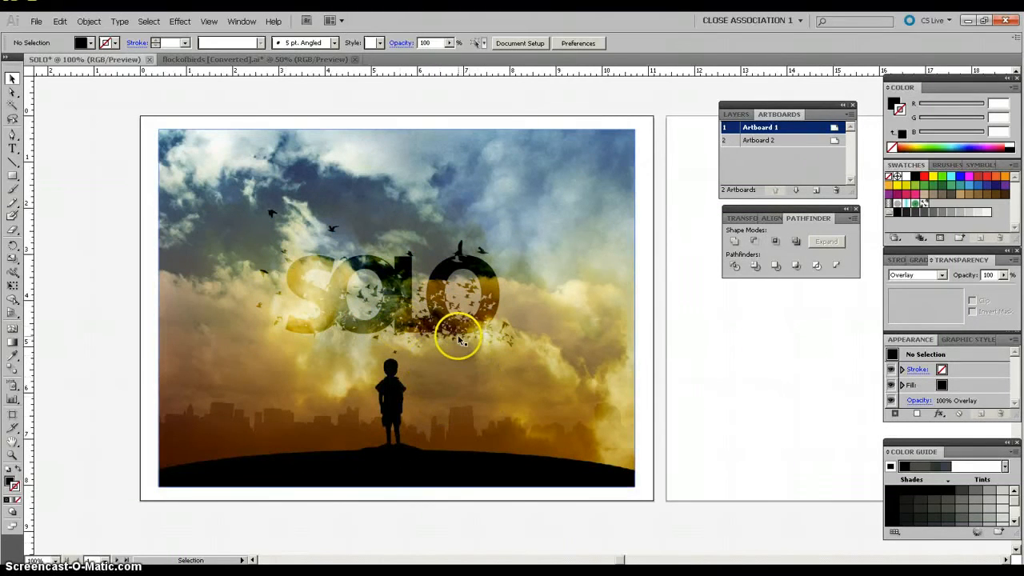
{"action": "left_click", "coordinate": [418, 304]}
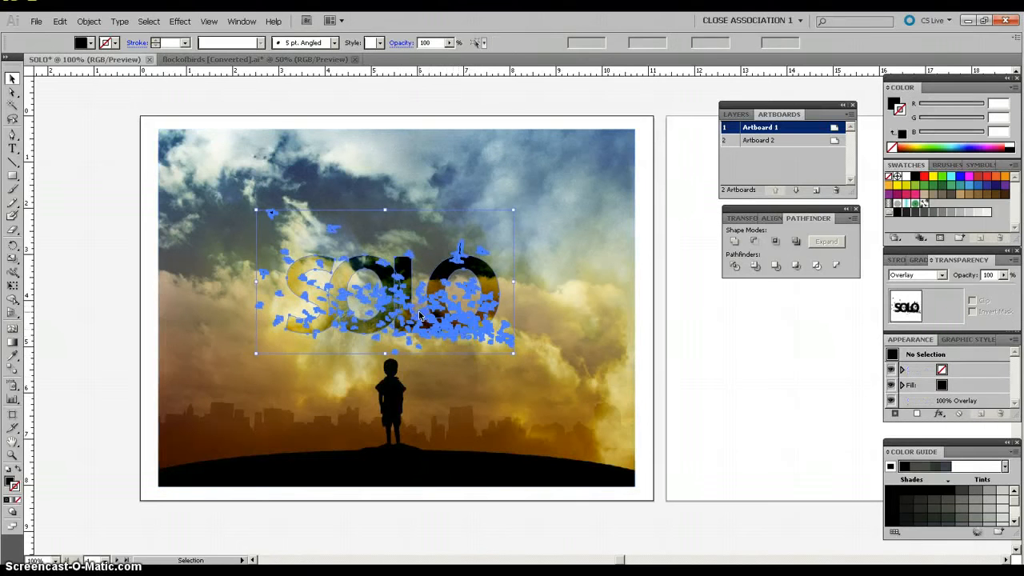
{"action": "left_click_drag", "start_coordinate": [623, 565], "coordinate": [635, 560]}
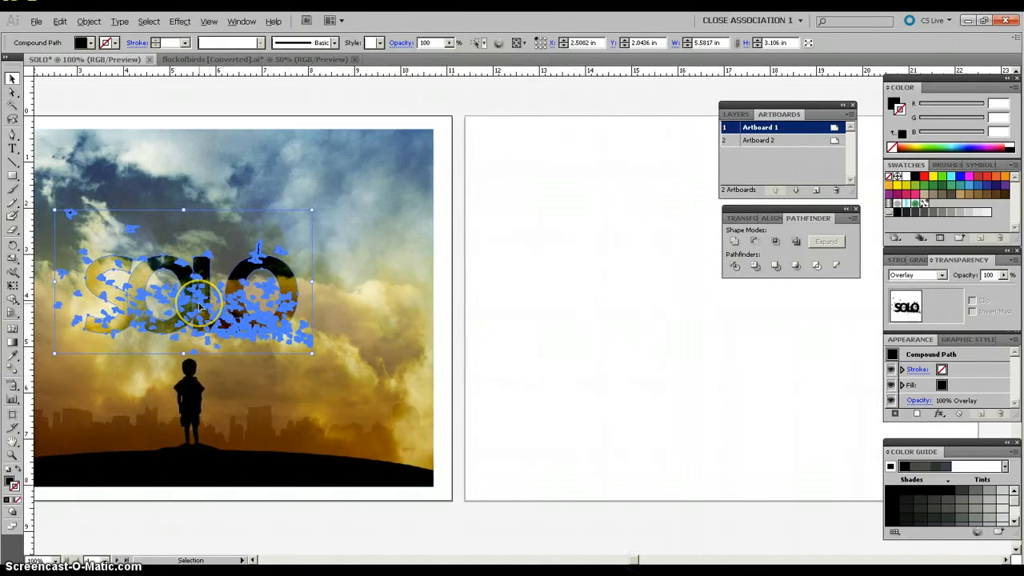
{"action": "left_click_drag", "start_coordinate": [200, 308], "coordinate": [715, 310]}
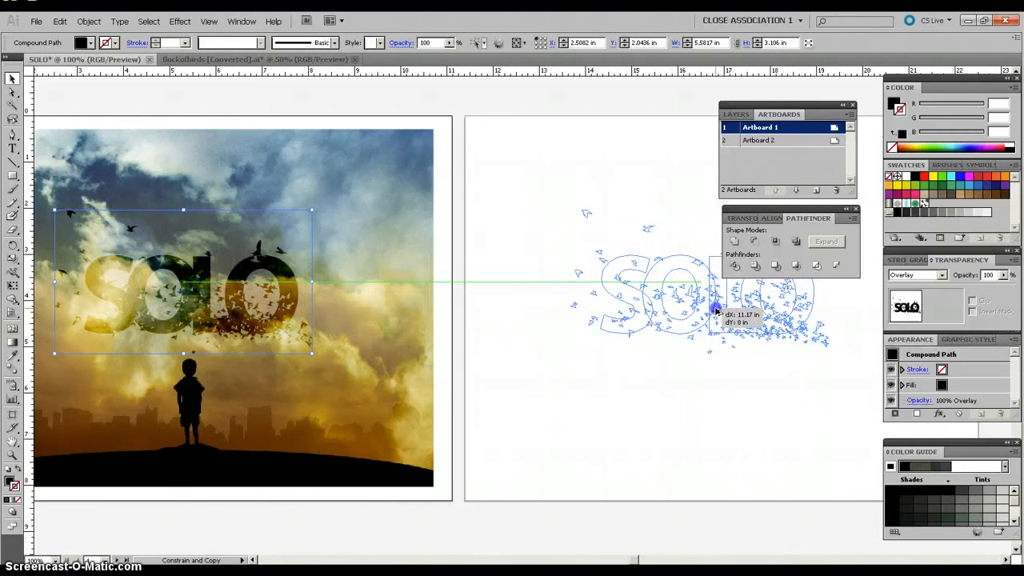
{"action": "left_click_drag", "start_coordinate": [715, 310], "coordinate": [717, 312]}
{"action": "left_click", "coordinate": [693, 463]}
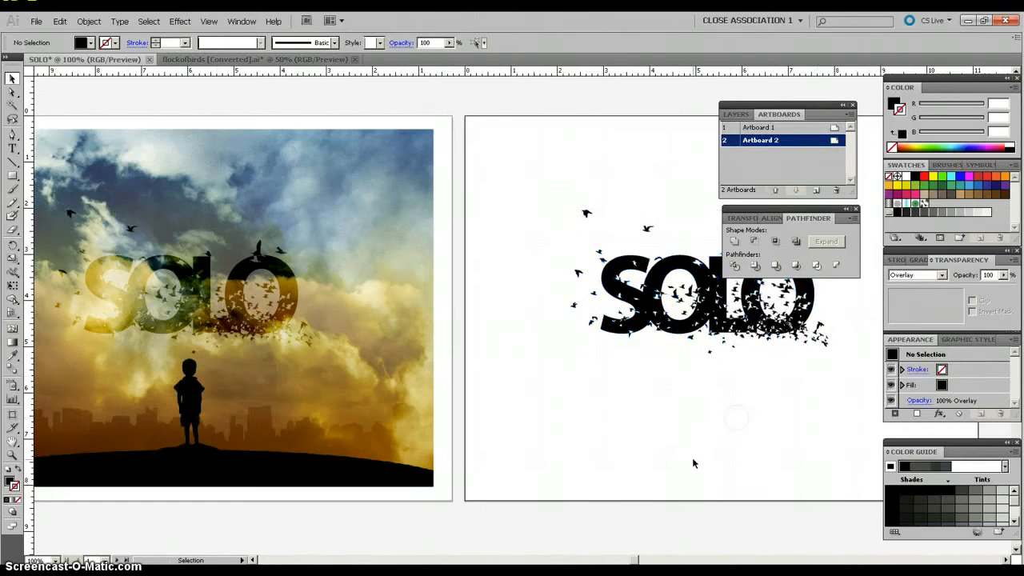
{"action": "left_click", "coordinate": [331, 337]}
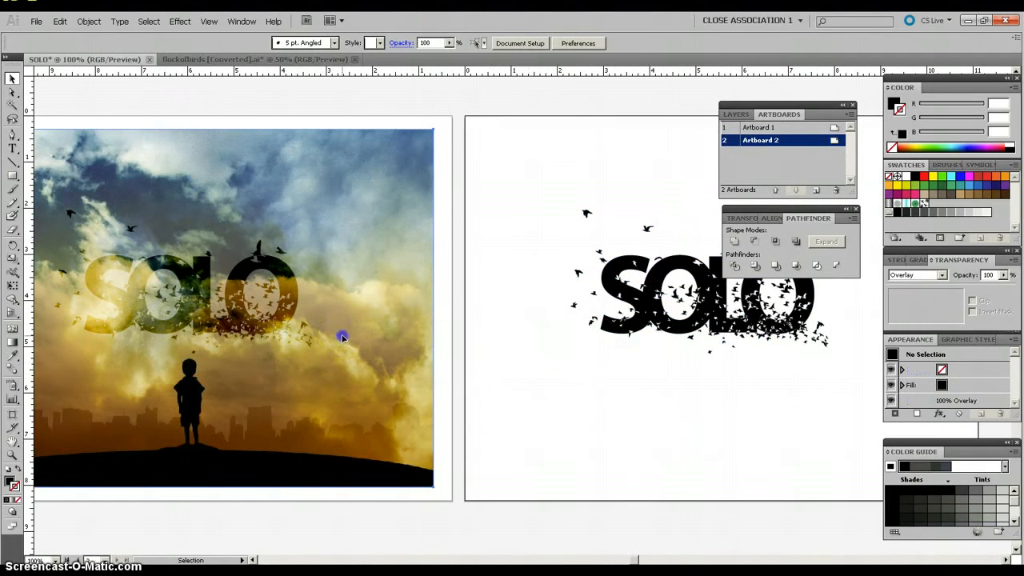
{"action": "left_click_drag", "start_coordinate": [342, 339], "coordinate": [854, 324]}
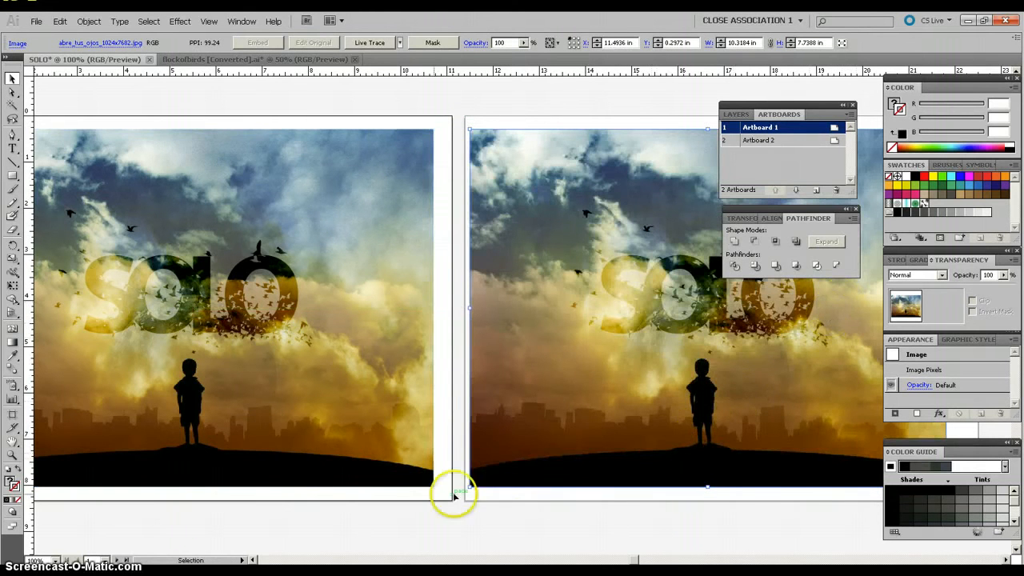
Set the blending mode of the SOLO compound path on the second artboard to Normal
{"action": "left_click", "coordinate": [624, 326]}
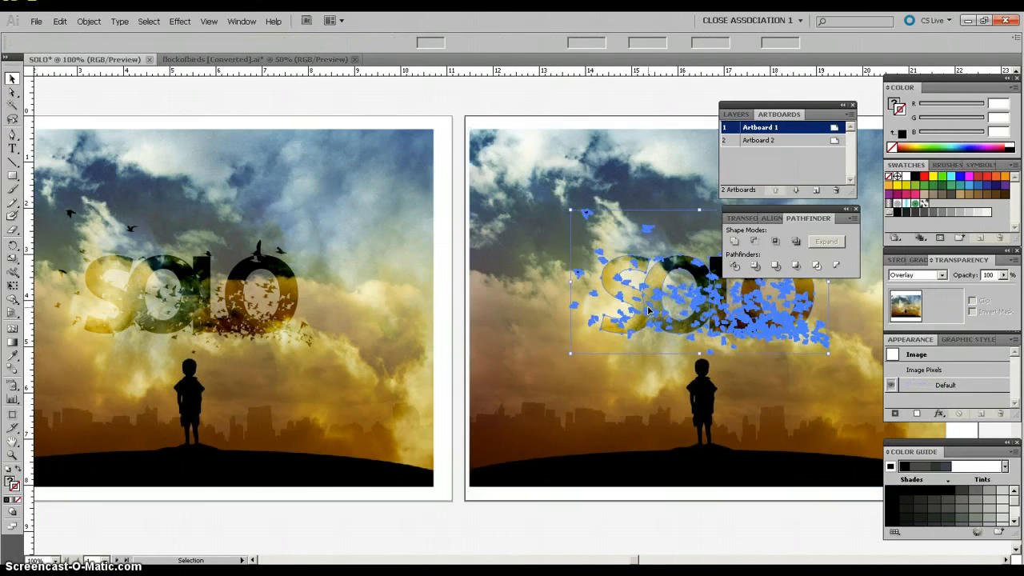
{"action": "left_click", "coordinate": [942, 274]}
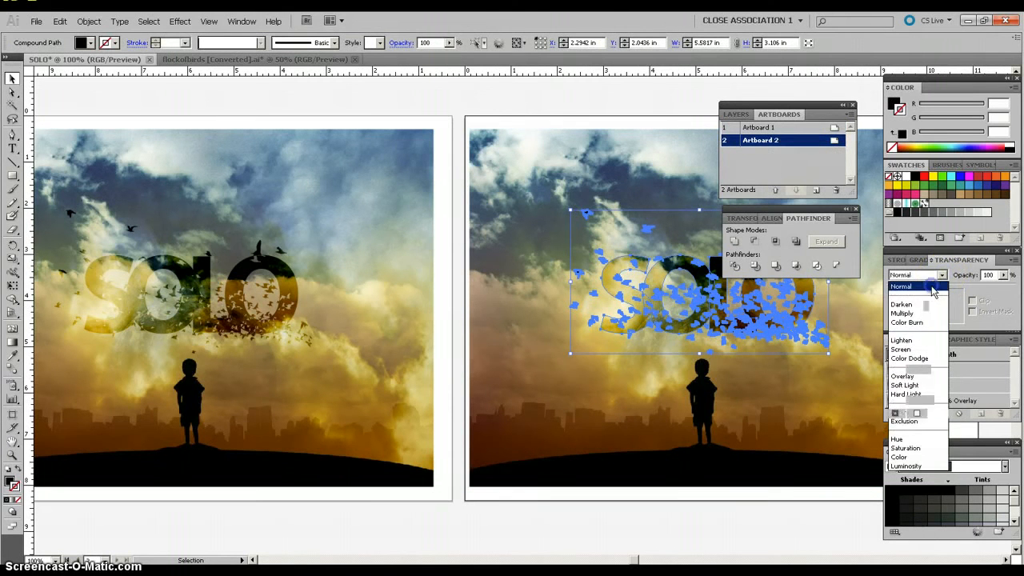
{"action": "left_click", "coordinate": [931, 288]}
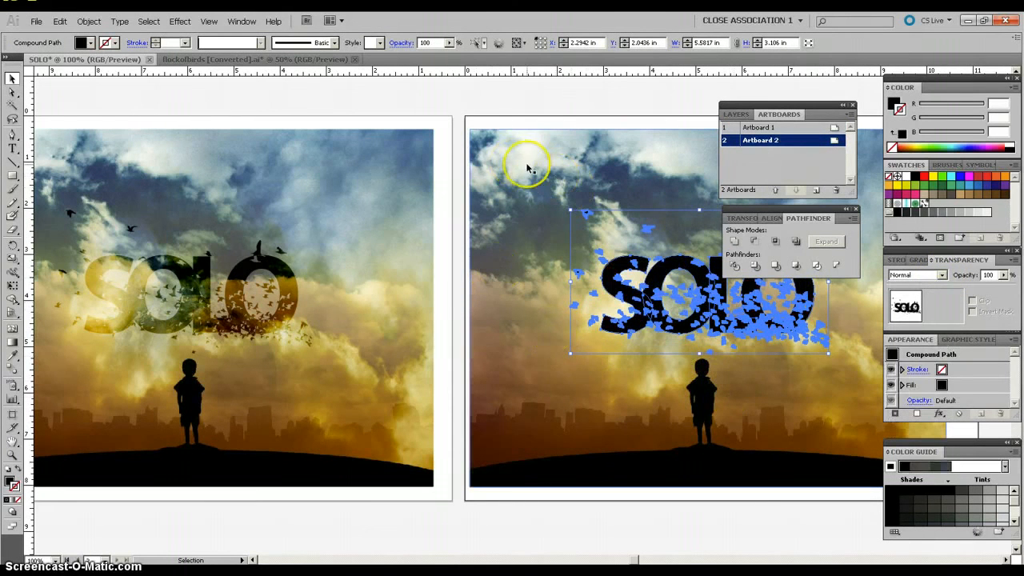
{"action": "left_click", "coordinate": [484, 103]}
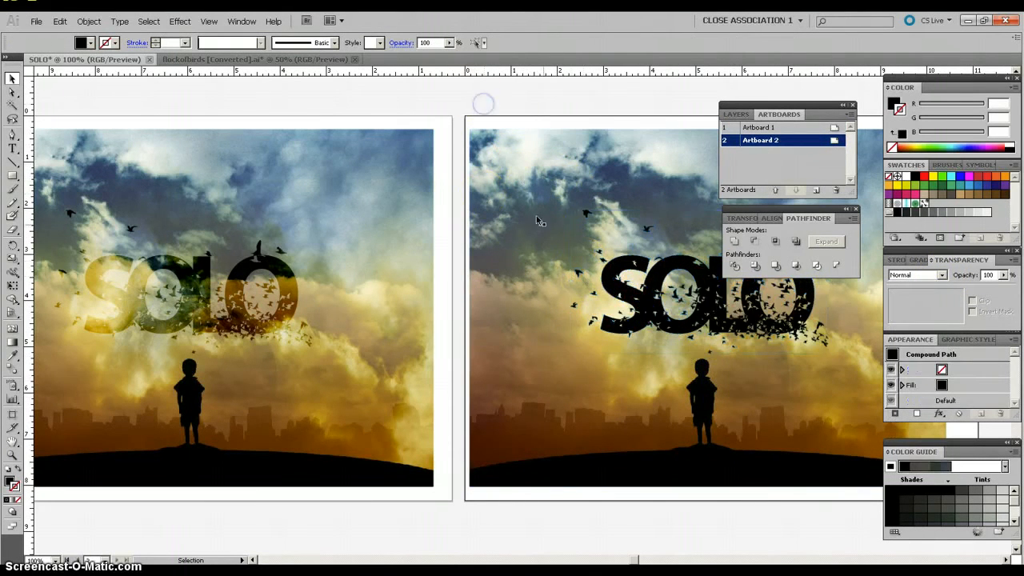
Make a clipping mask from the SOLO compound path and the sky image on the second artboard, accepting the complex mask
{"action": "left_click", "coordinate": [520, 240]}
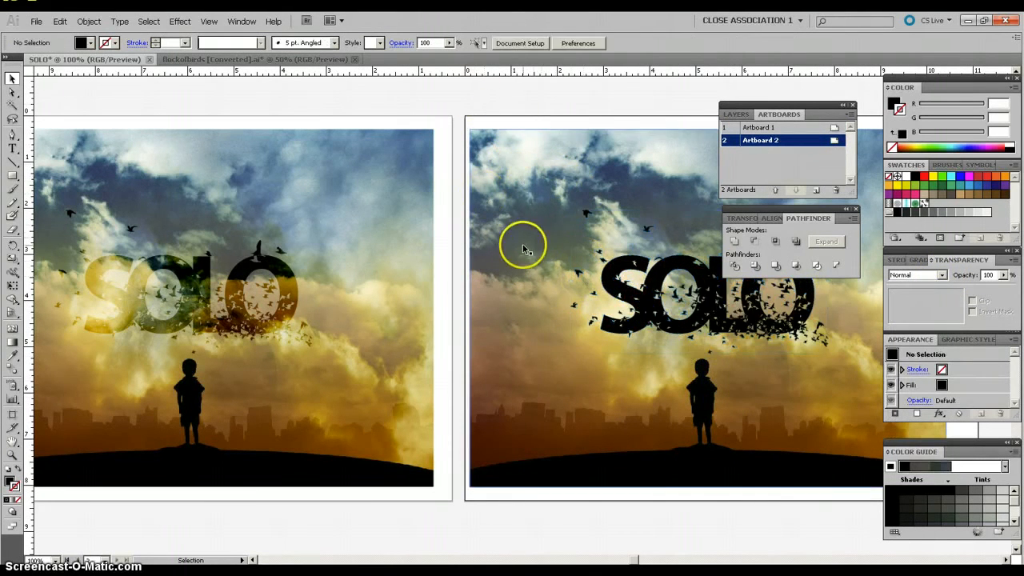
{"action": "left_click", "coordinate": [630, 299], "text": "shift"}
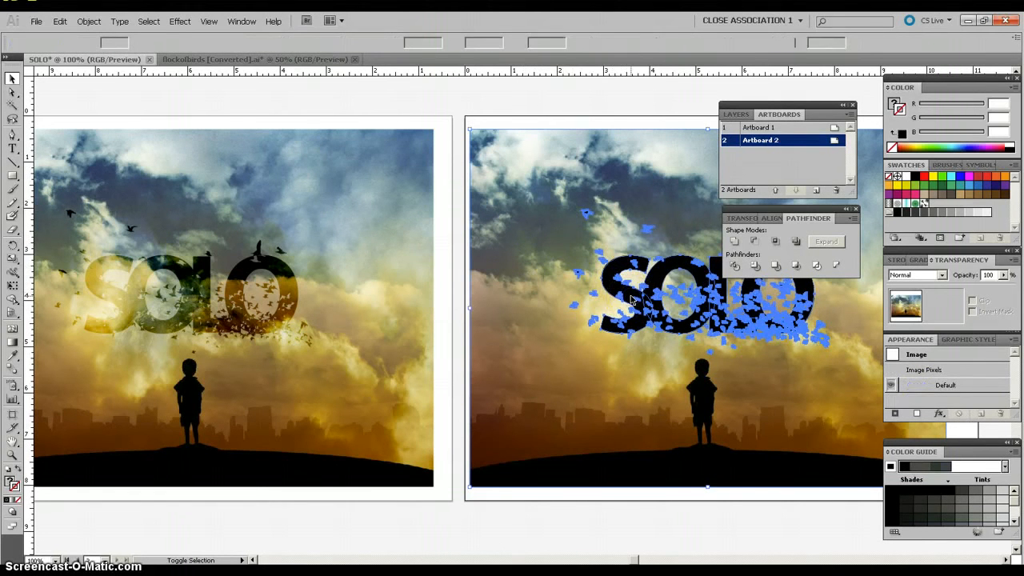
{"action": "left_click", "coordinate": [513, 307], "text": "shift"}
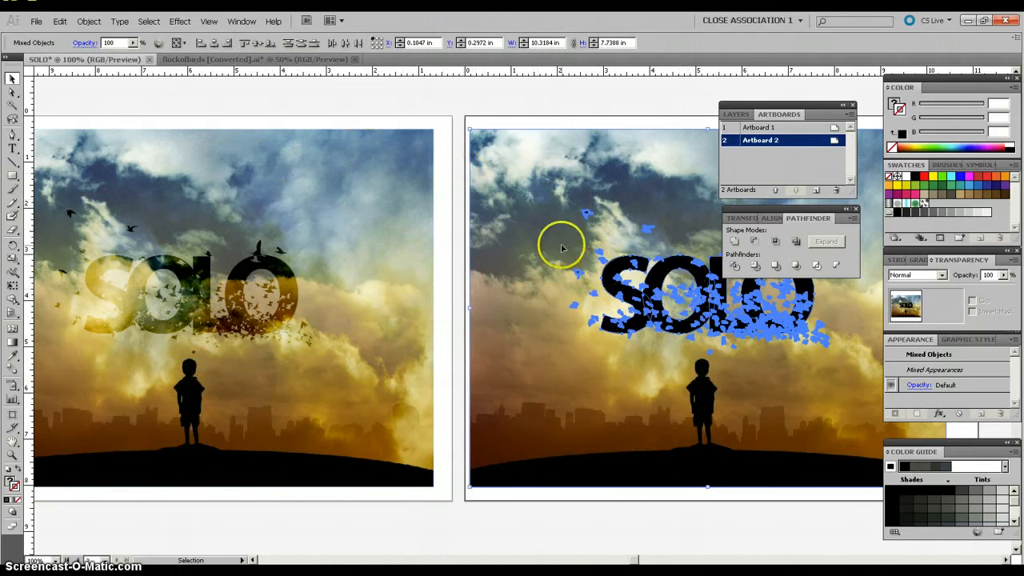
{"action": "left_click", "coordinate": [88, 22]}
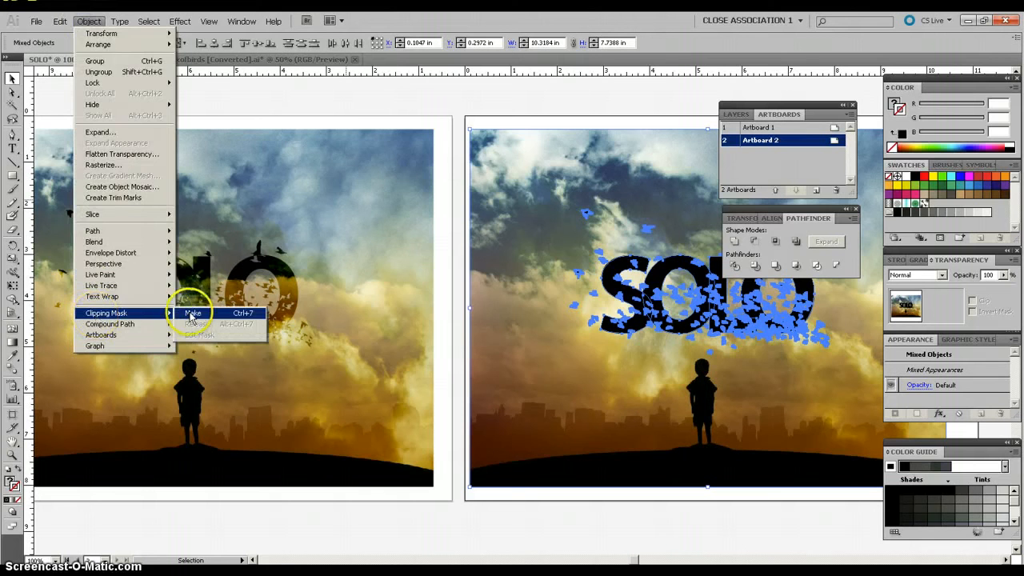
{"action": "left_click", "coordinate": [194, 313]}
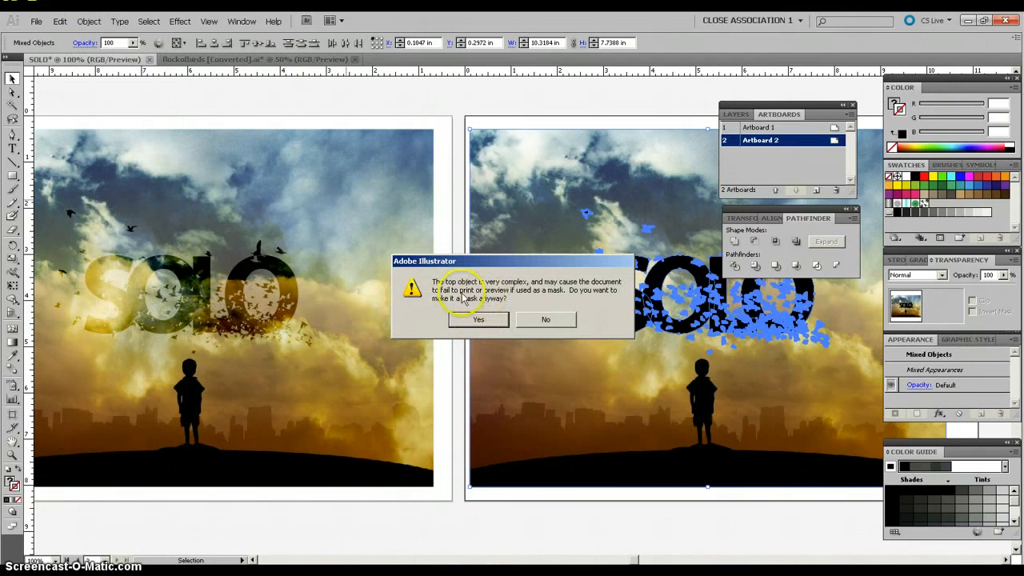
{"action": "left_click", "coordinate": [478, 319]}
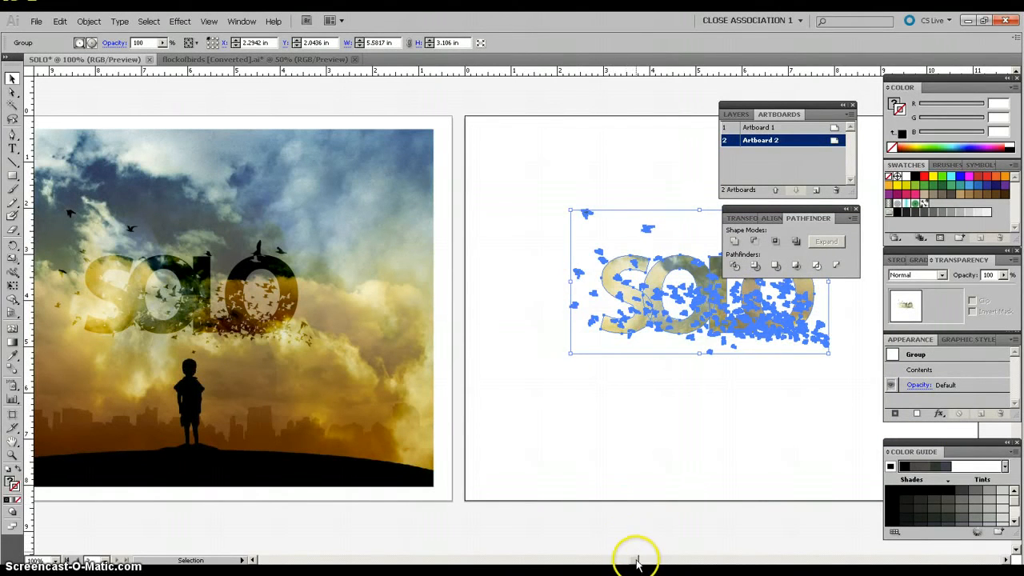
{"action": "left_click_drag", "start_coordinate": [638, 564], "coordinate": [645, 559]}
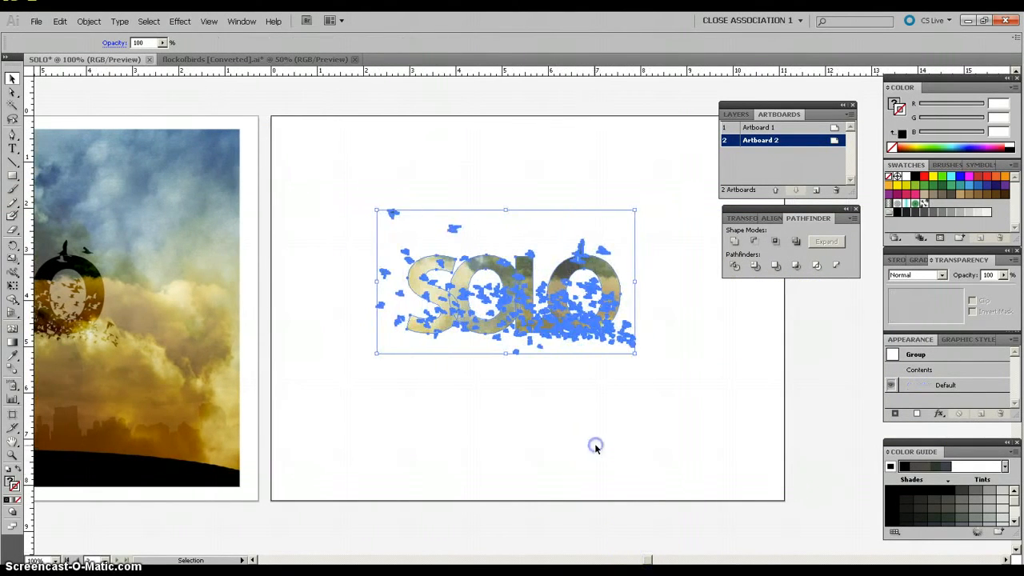
{"action": "left_click", "coordinate": [595, 446]}
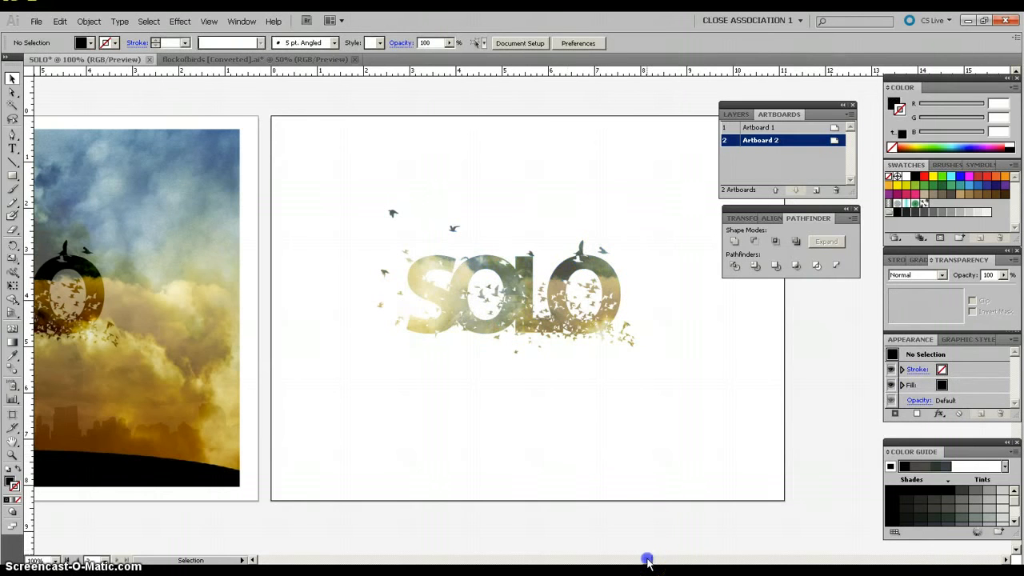
{"action": "mouse_move", "coordinate": [646, 560]}
{"action": "left_mouse_down"}
{"action": "mouse_move", "coordinate": [624, 555]}
{"action": "mouse_move", "coordinate": [651, 555]}
{"action": "left_mouse_up"}
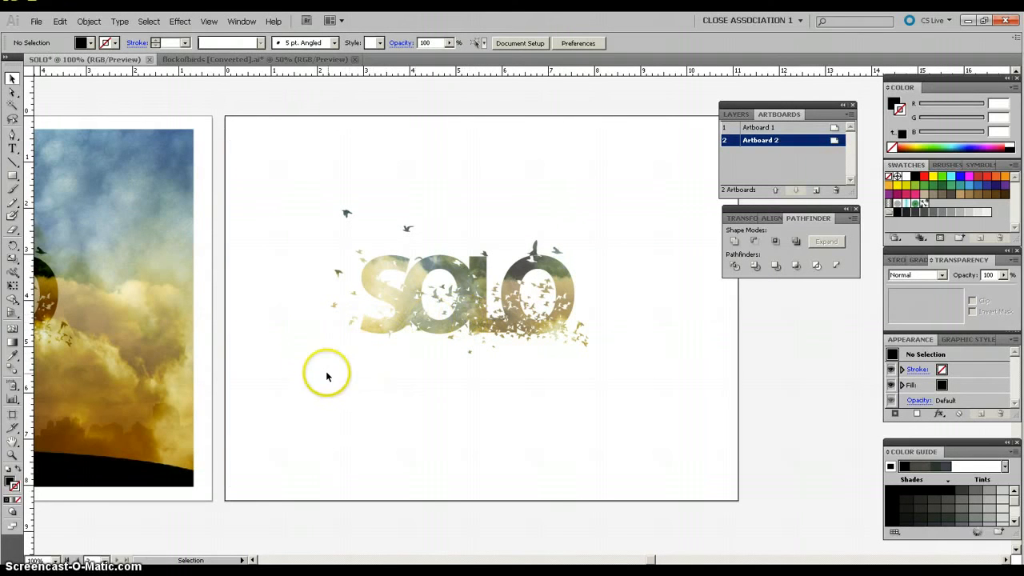
Isolate the clipped group, scale its sky image to about 6.37 x 4.78 in, and position the boy's silhouette inside the letter L
{"action": "double_click", "coordinate": [473, 313]}
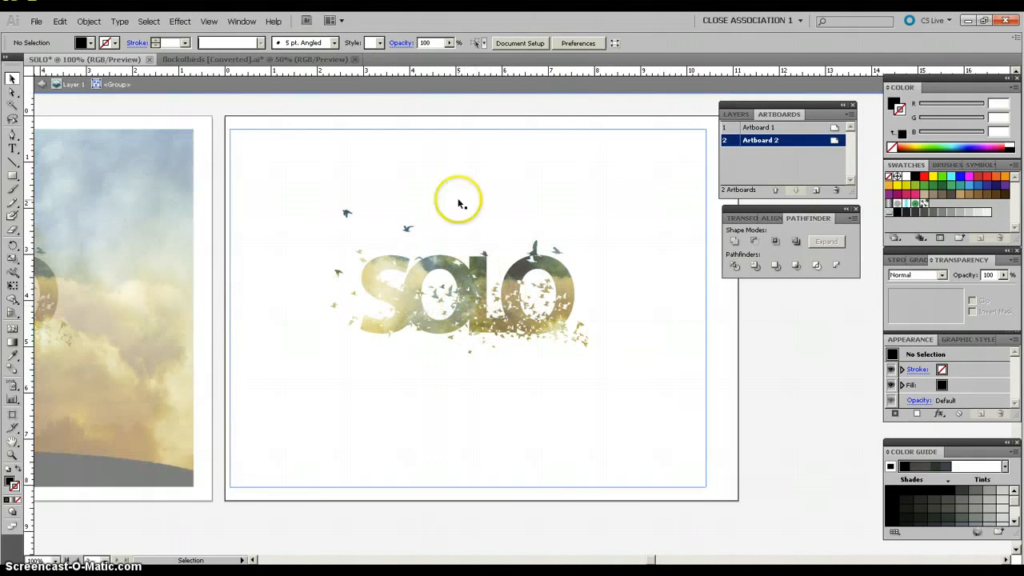
{"action": "left_click", "coordinate": [465, 151]}
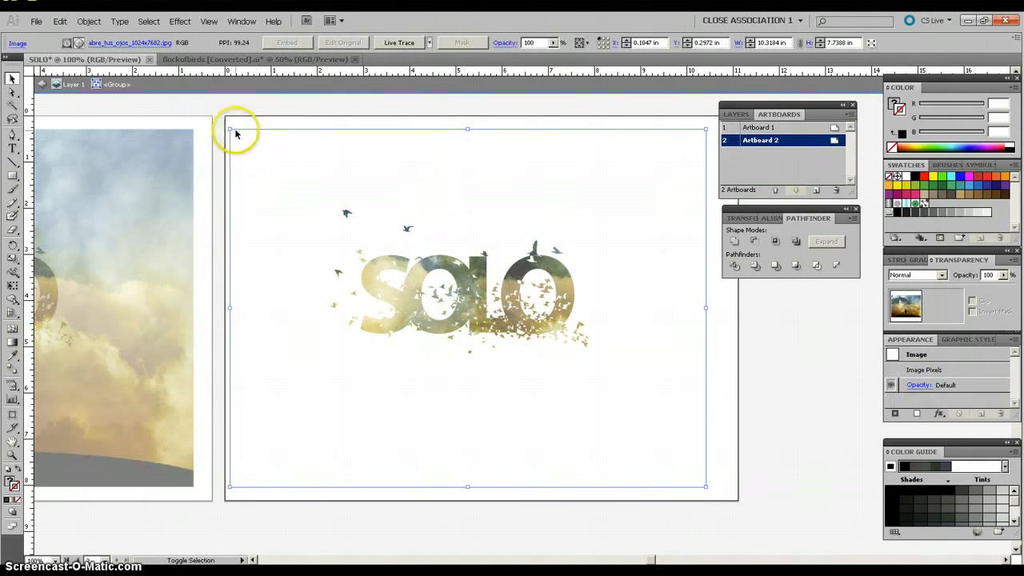
{"action": "left_click_drag", "start_coordinate": [229, 129], "coordinate": [307, 189]}
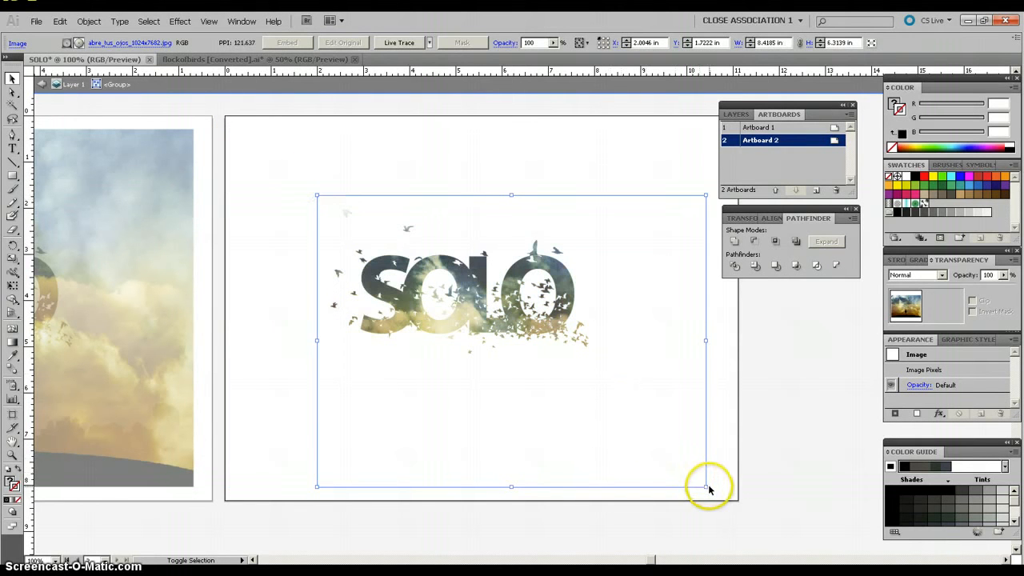
{"action": "left_click_drag", "start_coordinate": [705, 486], "coordinate": [611, 415]}
{"action": "left_click_drag", "start_coordinate": [580, 371], "coordinate": [587, 349]}
{"action": "left_click_drag", "start_coordinate": [520, 370], "coordinate": [550, 349]}
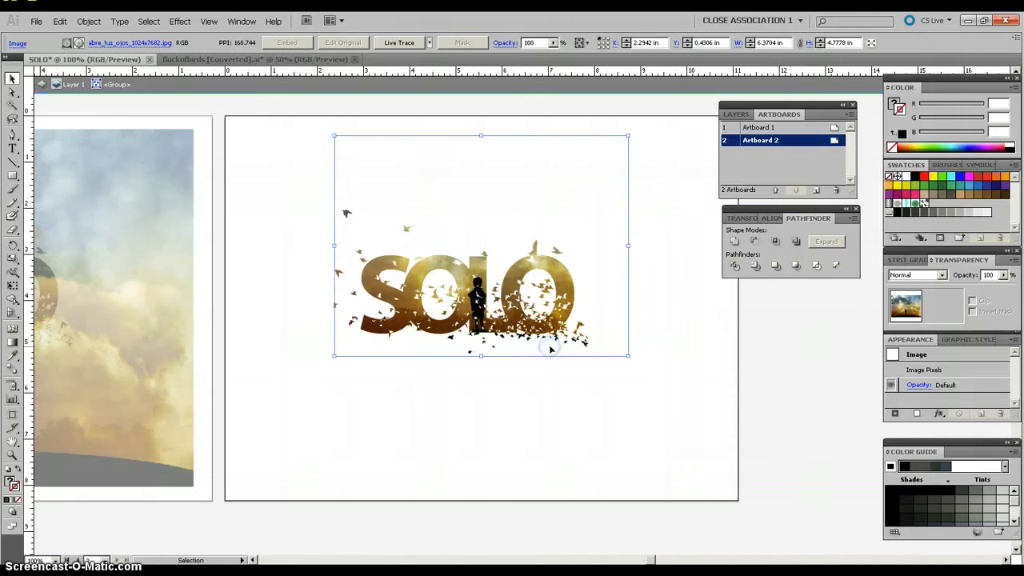
{"action": "left_click", "coordinate": [446, 415]}
{"action": "double_click", "coordinate": [298, 424]}
Enlarge the clipped SOLO group proportionally to nearly 8 in wide and position it around the middle of the second artboard
{"action": "left_click_drag", "start_coordinate": [611, 204], "coordinate": [304, 392]}
{"action": "left_click_drag", "start_coordinate": [586, 354], "coordinate": [679, 462]}
{"action": "left_click_drag", "start_coordinate": [534, 341], "coordinate": [496, 324]}
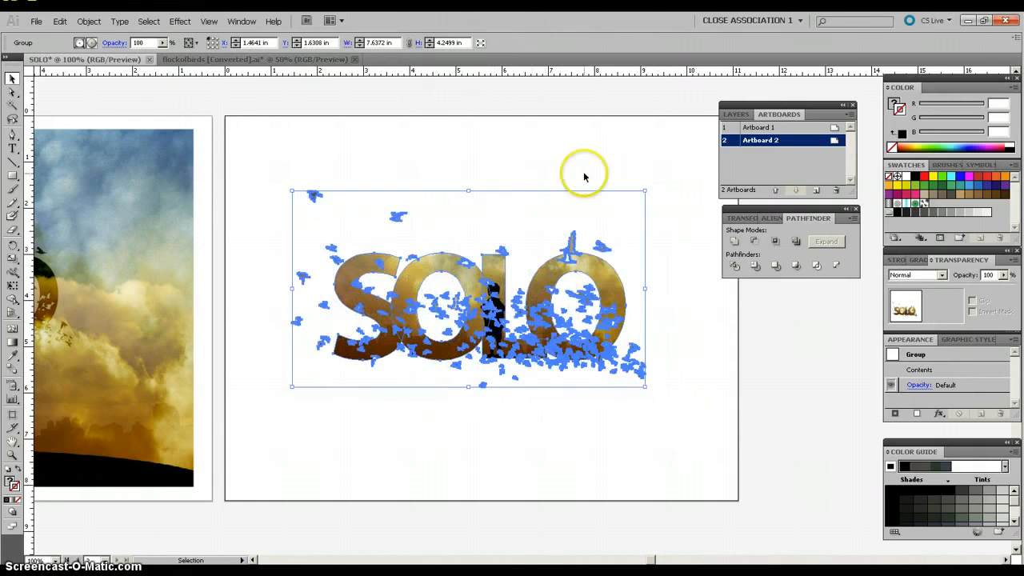
{"action": "left_click", "coordinate": [644, 287]}
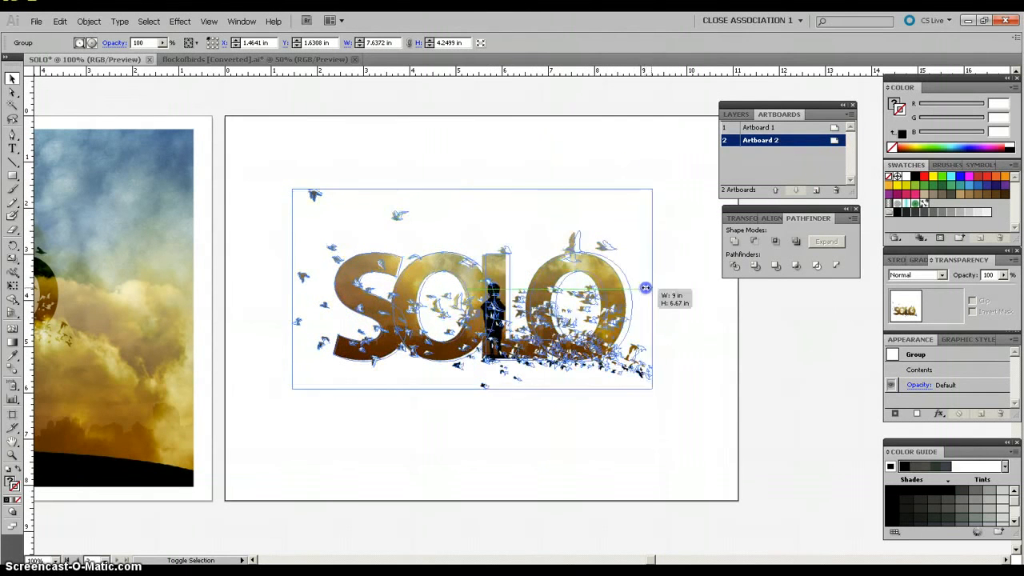
{"action": "left_click", "coordinate": [500, 153]}
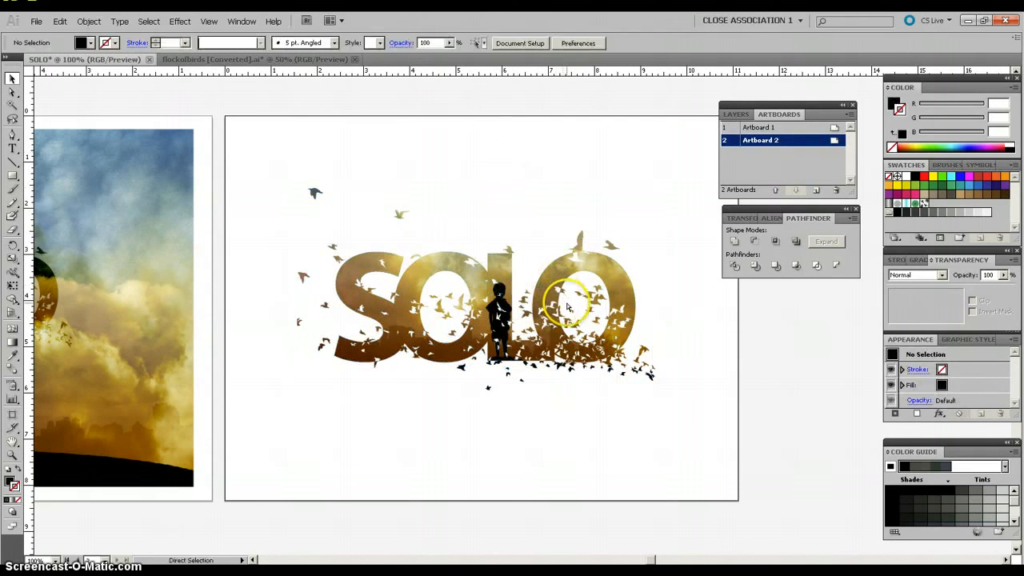
{"action": "key", "text": "ctrl+minus"}
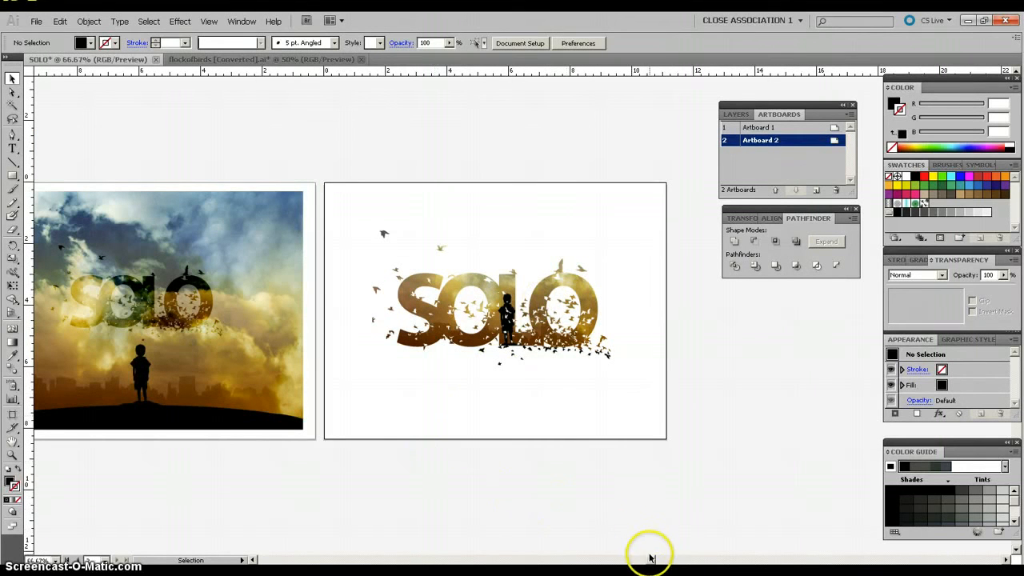
{"action": "left_click_drag", "start_coordinate": [649, 563], "coordinate": [642, 564]}
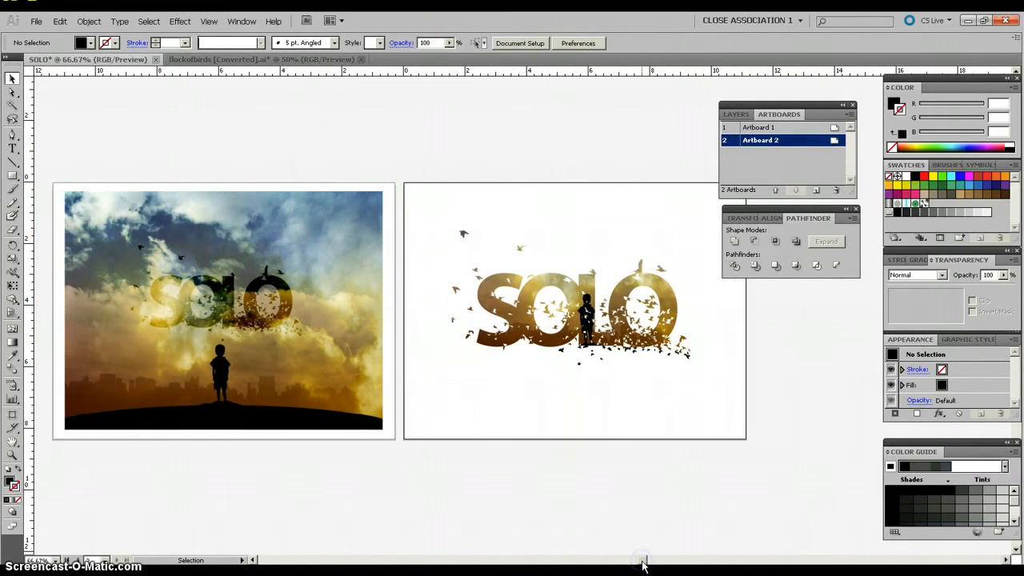